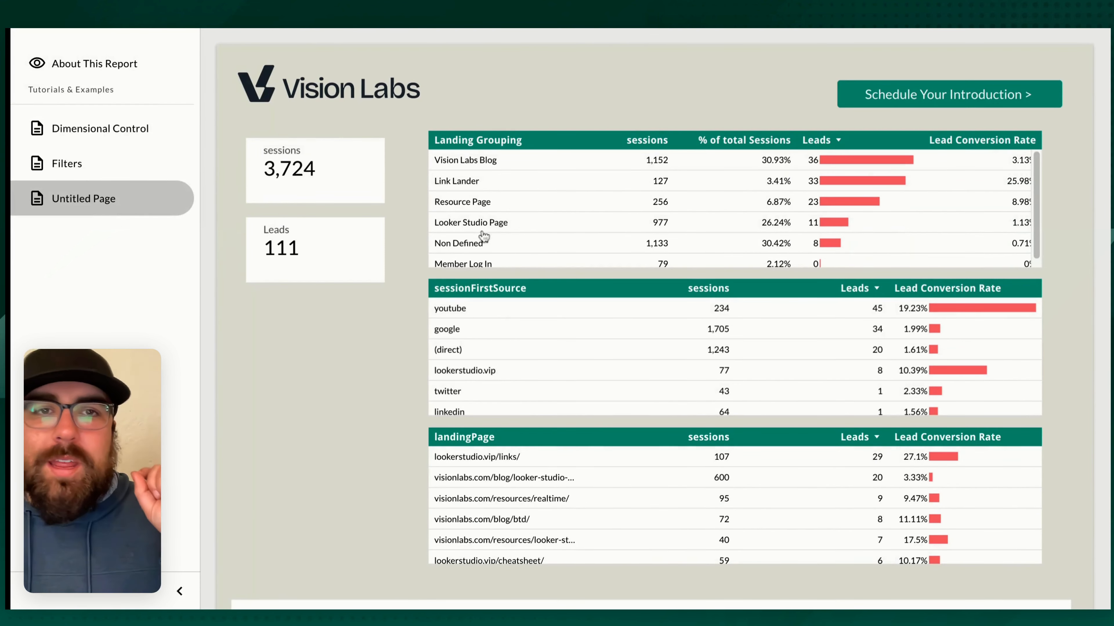
# Cross-filter the report by the Resource Page landing group and review its sessions, leads, source and landing page tables, and trend chart
pyautogui.click(482, 202)
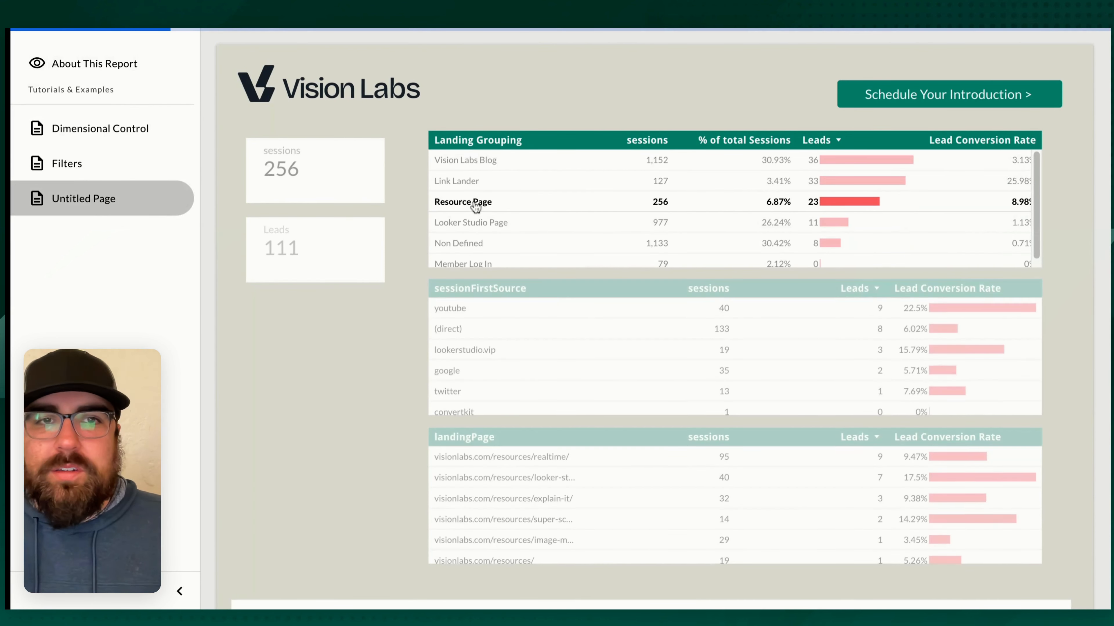
pyautogui.moveTo(507, 209); pyautogui.dragTo(434, 205)
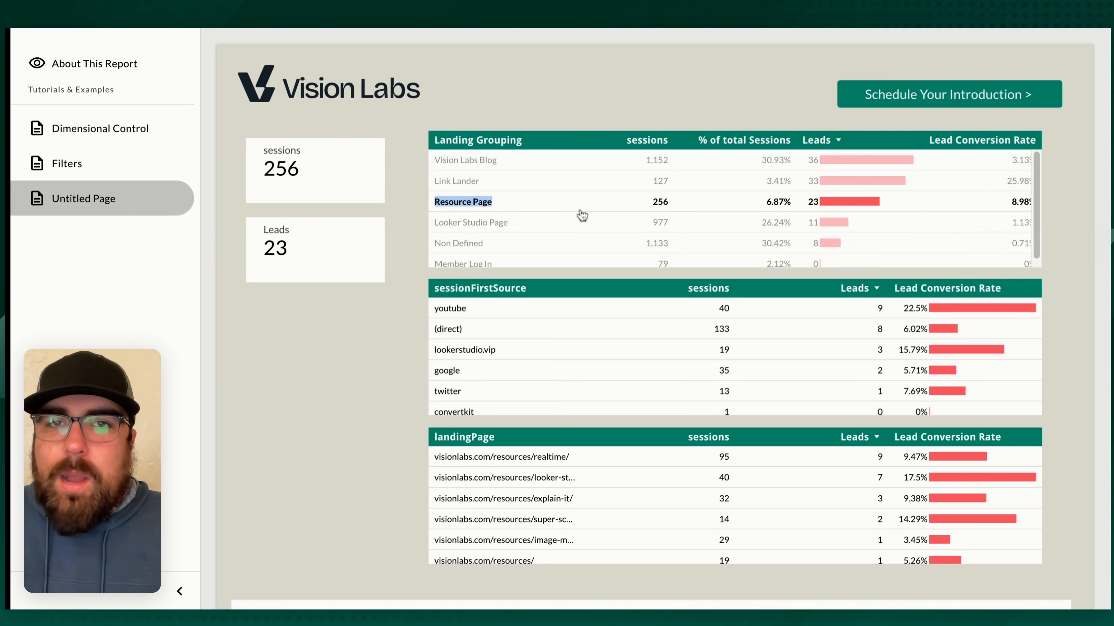
pyautogui.doubleClick(660, 206)
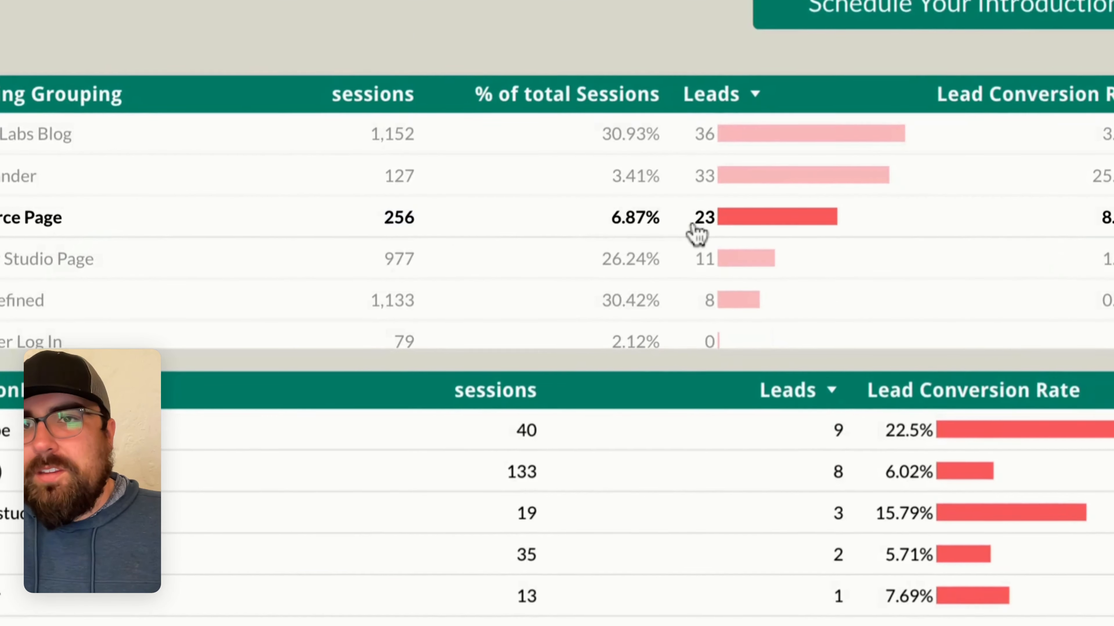
pyautogui.doubleClick(809, 205)
pyautogui.moveTo(1028, 205); pyautogui.dragTo(1043, 208)
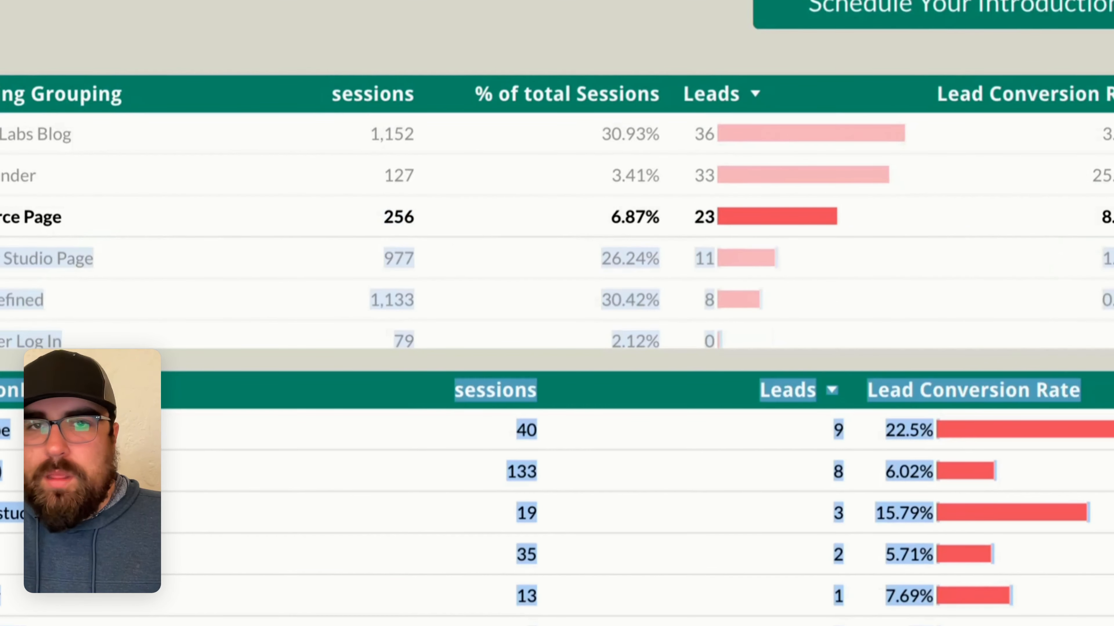
pyautogui.scroll(-4, 557, 313)
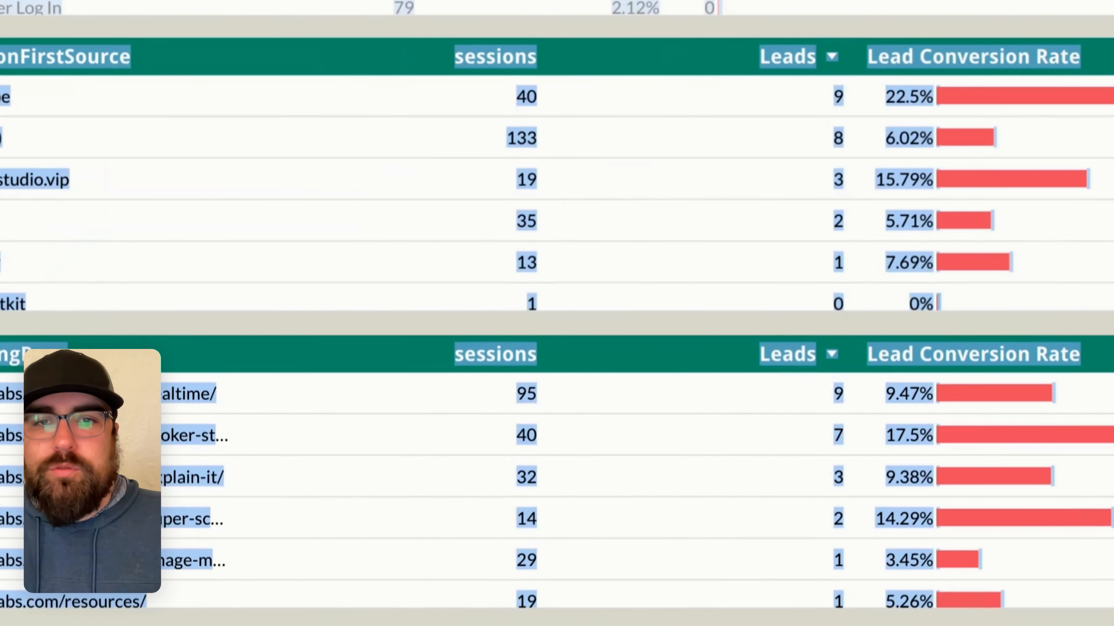
pyautogui.scroll(-7, 557, 313)
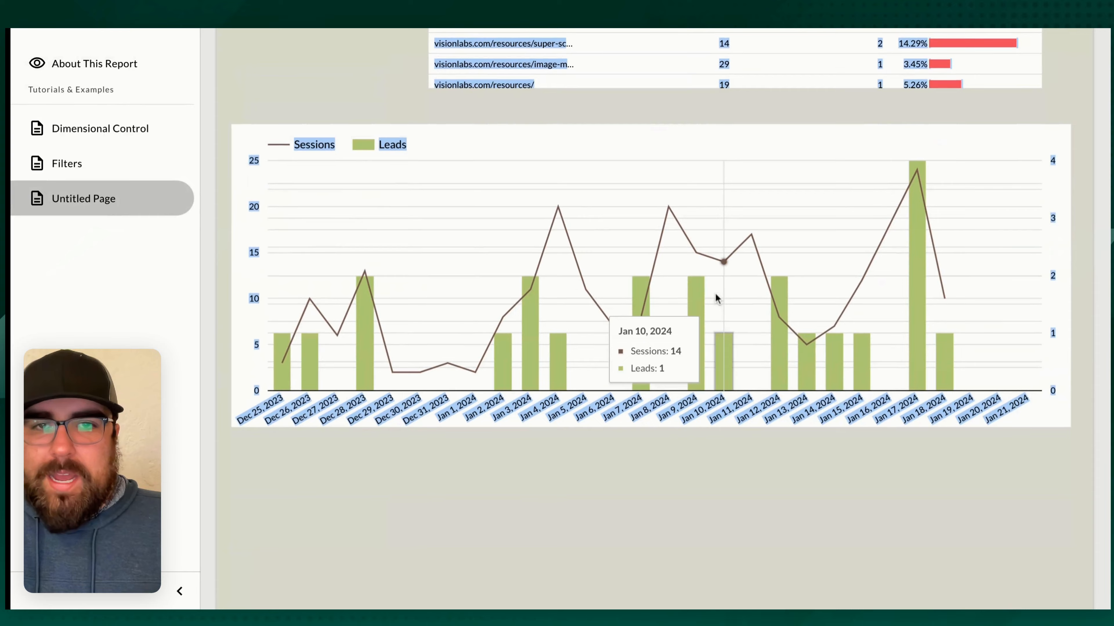
pyautogui.scroll(8, 745, 350)
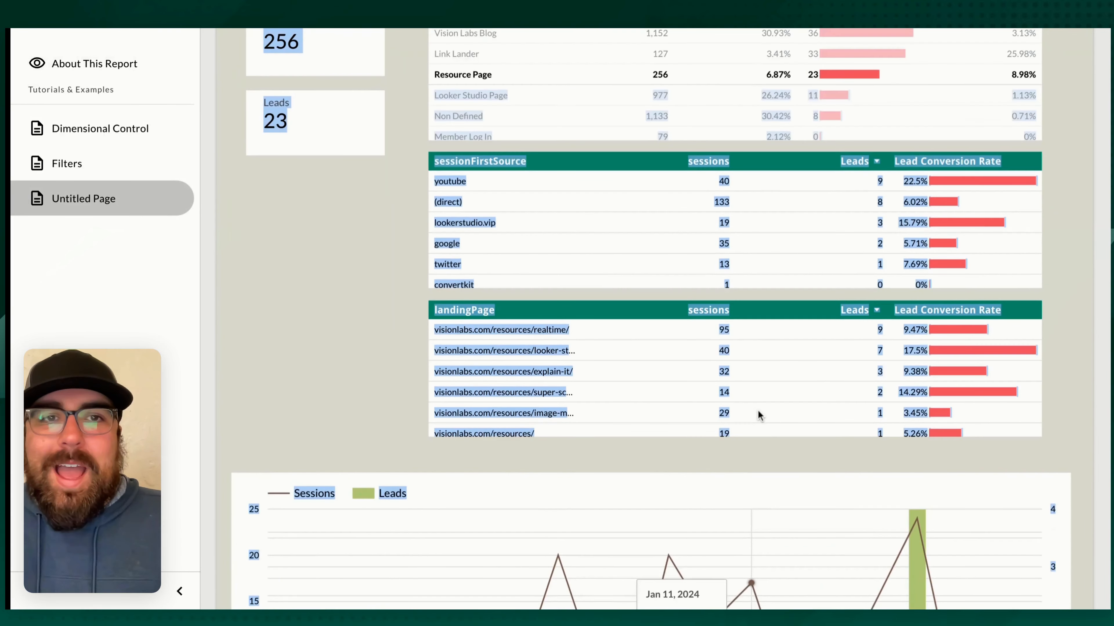
pyautogui.scroll(1, 759, 412)
pyautogui.click(405, 265)
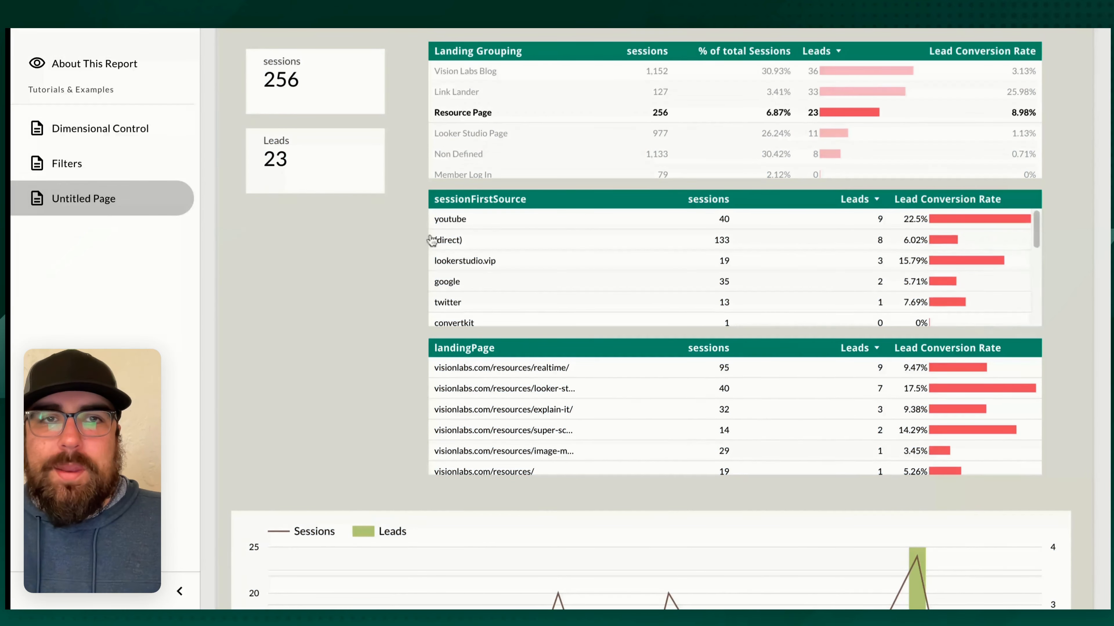
# Clear the Resource Page filter and cross-filter the report by Looker Studio Page with the youtube and google session sources
pyautogui.click(469, 118)
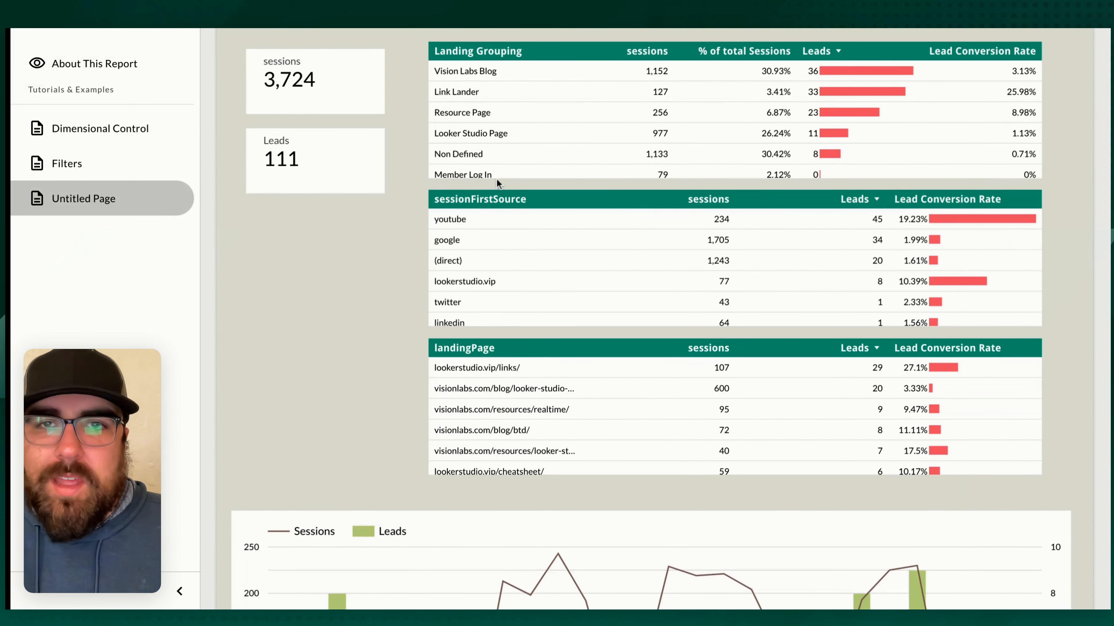
pyautogui.click(482, 136)
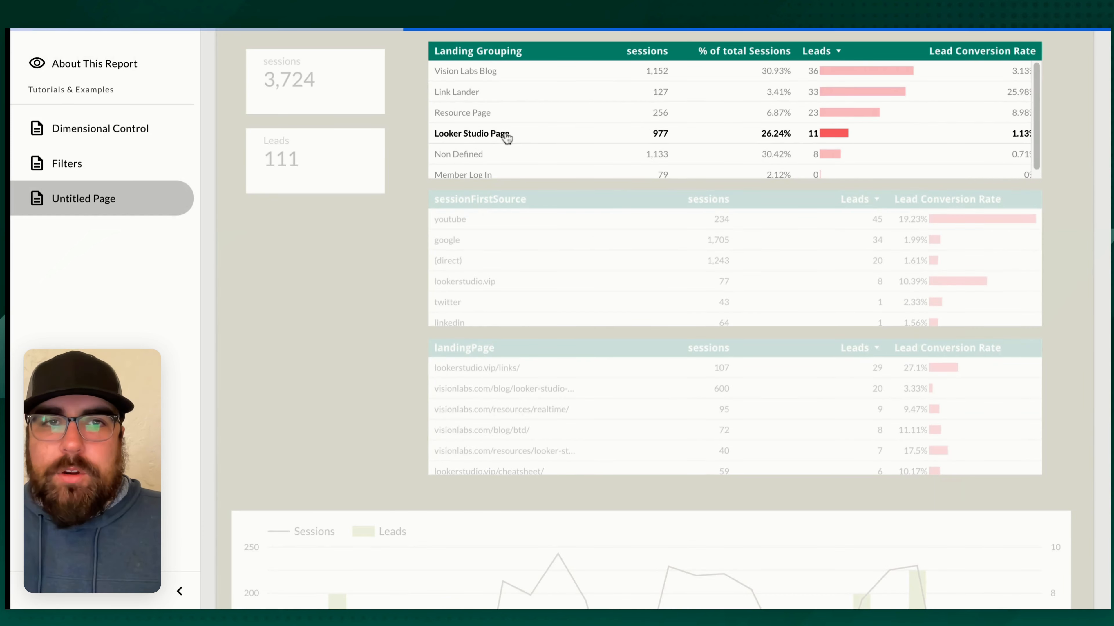
pyautogui.click(451, 264)
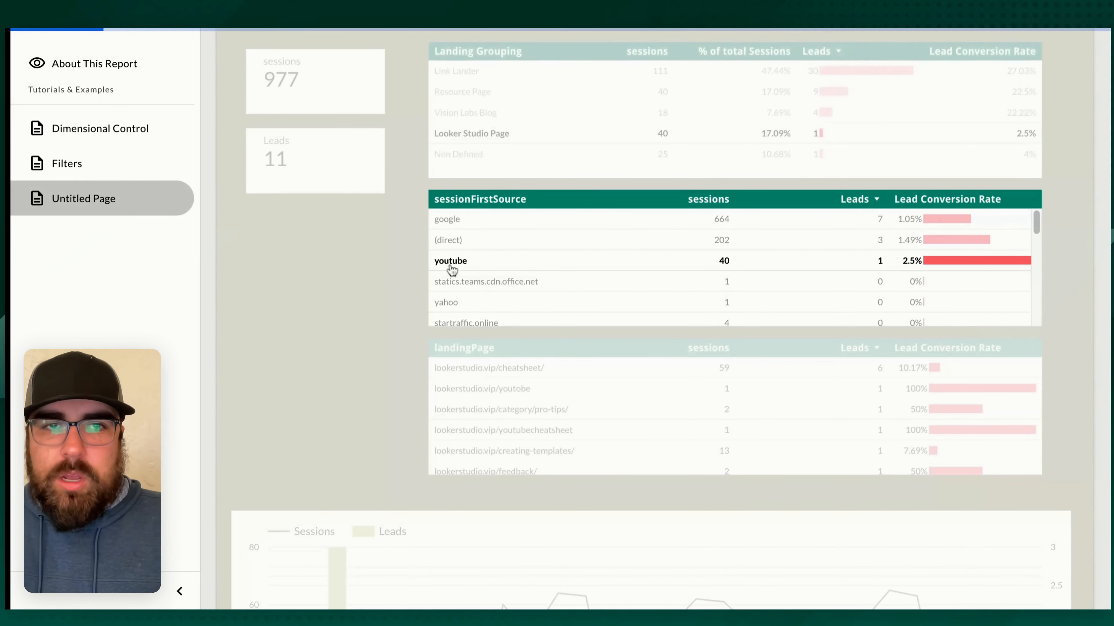
pyautogui.click(447, 219)
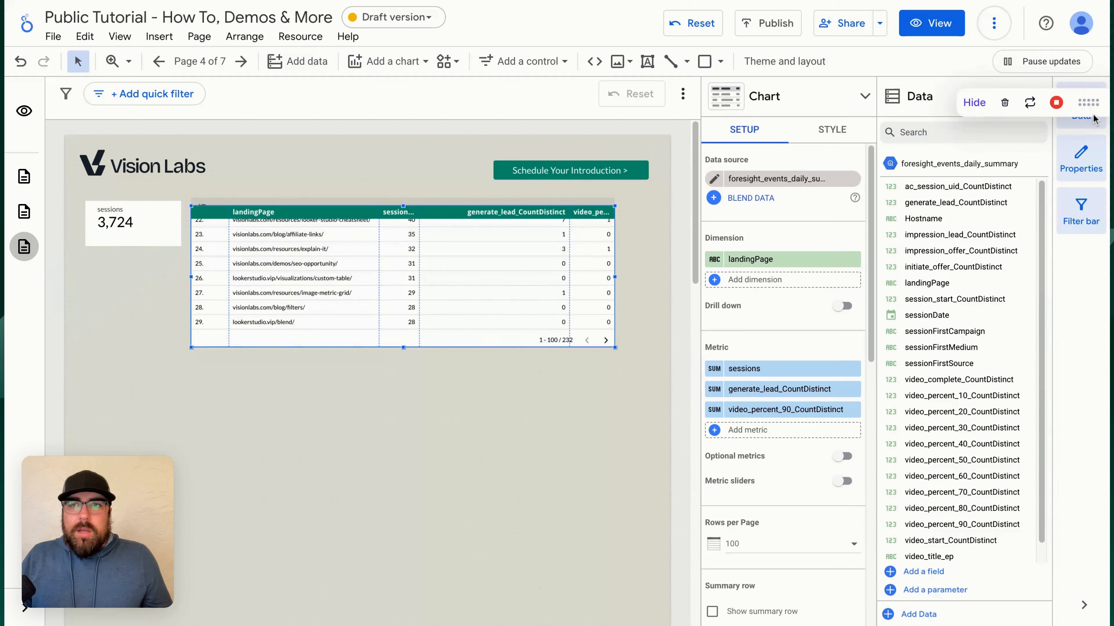
# Hide the data field list, widen the landing page table's sessions column, narrow its generate_lead_CountDistinct column, and shift the table slightly up
pyautogui.click(1091, 110)
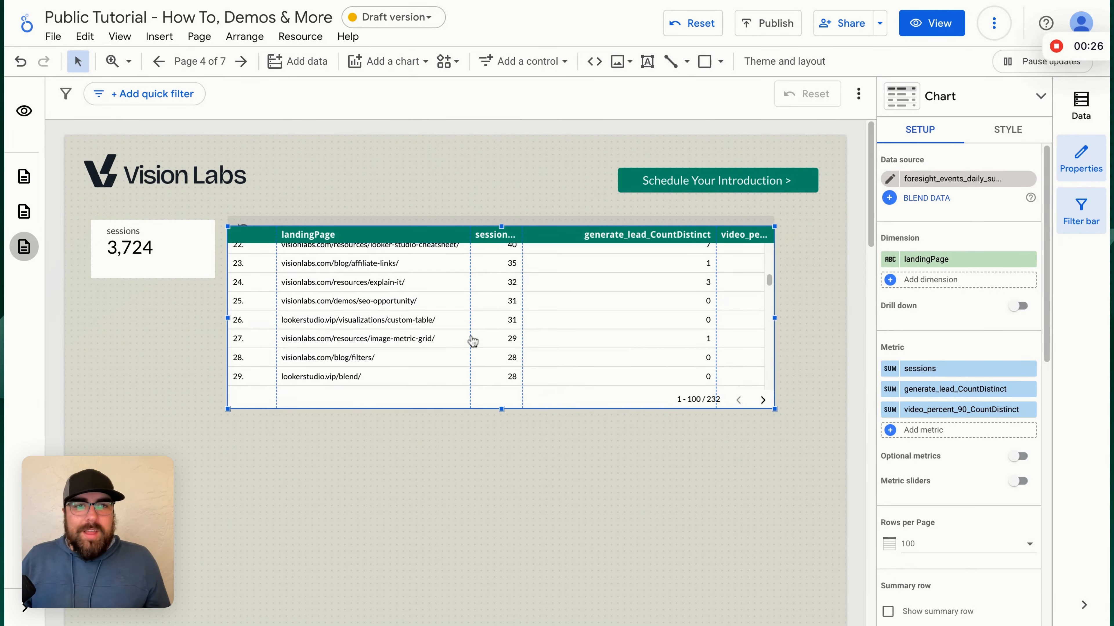
pyautogui.scroll(10, 474, 343)
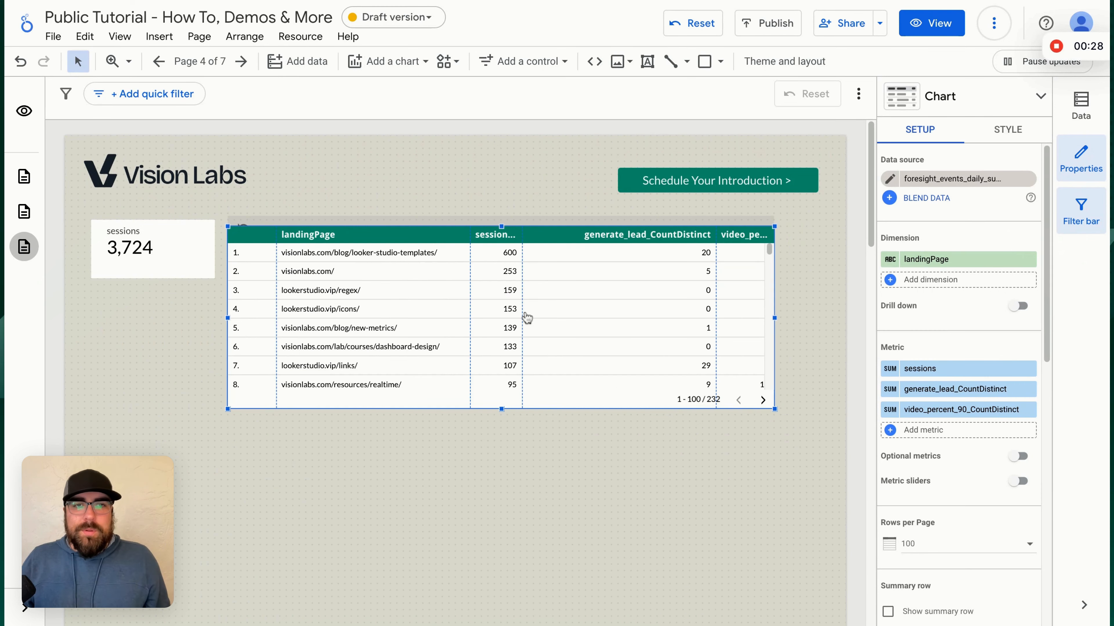
pyautogui.moveTo(522, 316); pyautogui.dragTo(554, 318)
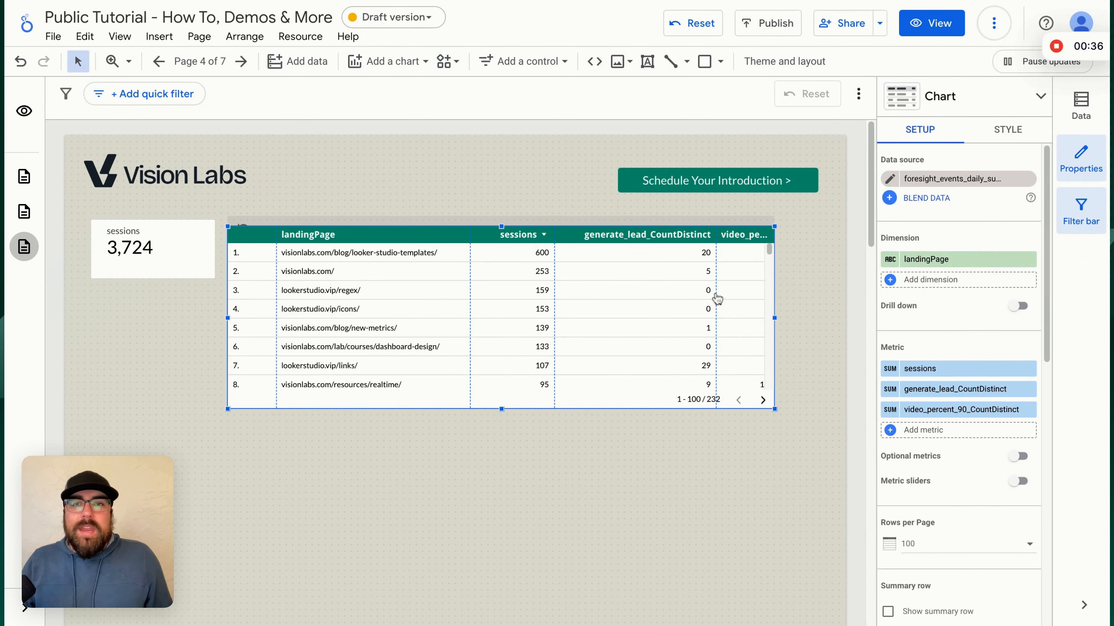
pyautogui.moveTo(715, 291); pyautogui.dragTo(681, 292)
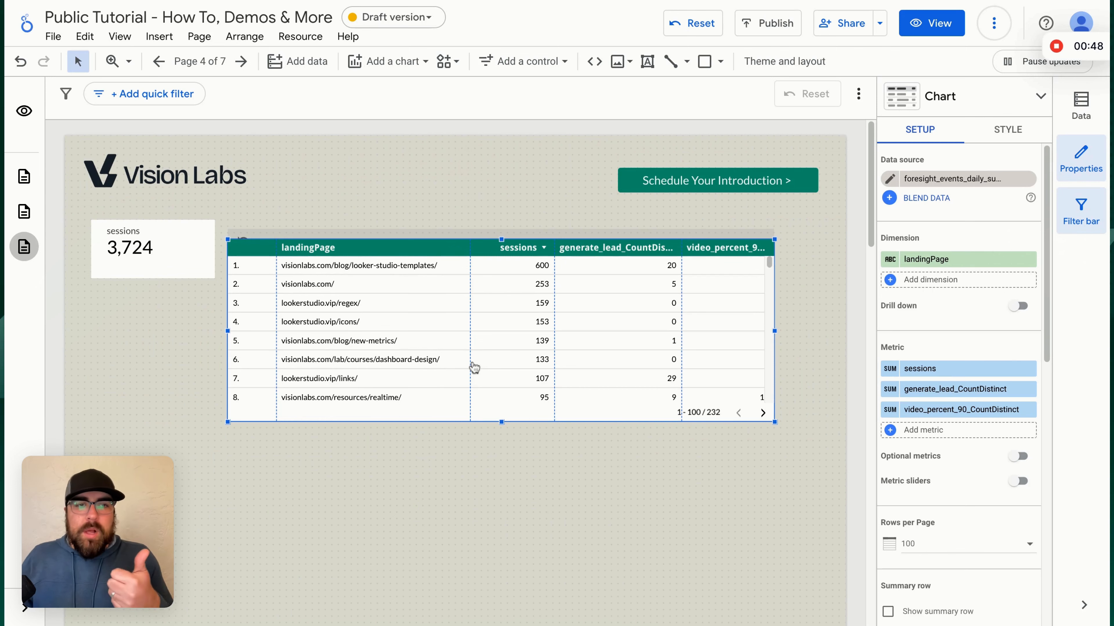
pyautogui.scroll(-2, 419, 372)
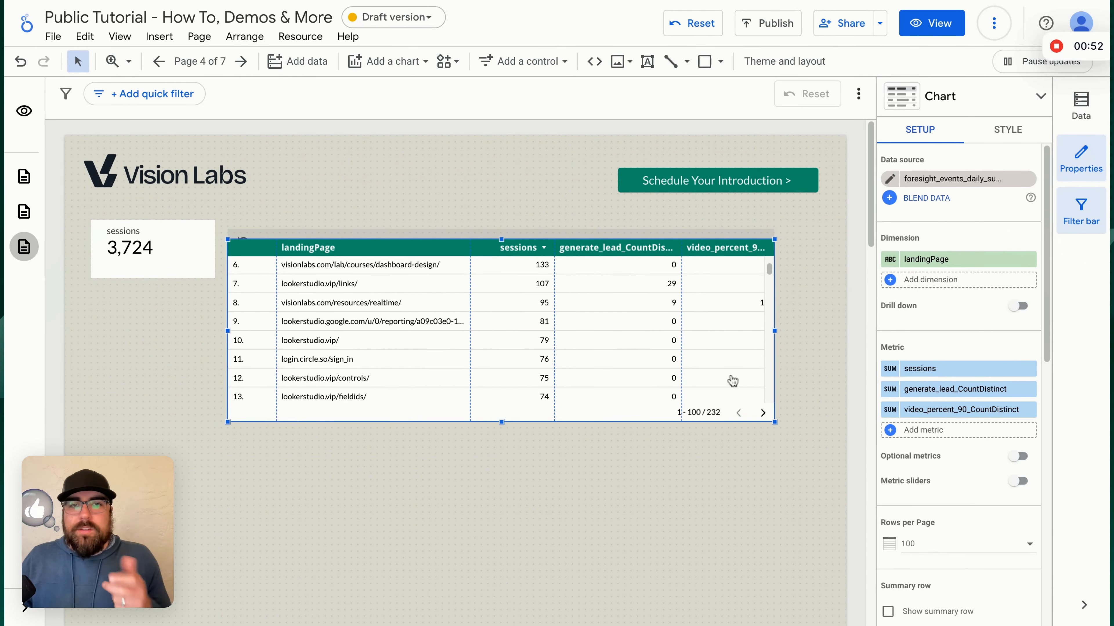
pyautogui.moveTo(658, 416); pyautogui.dragTo(665, 390)
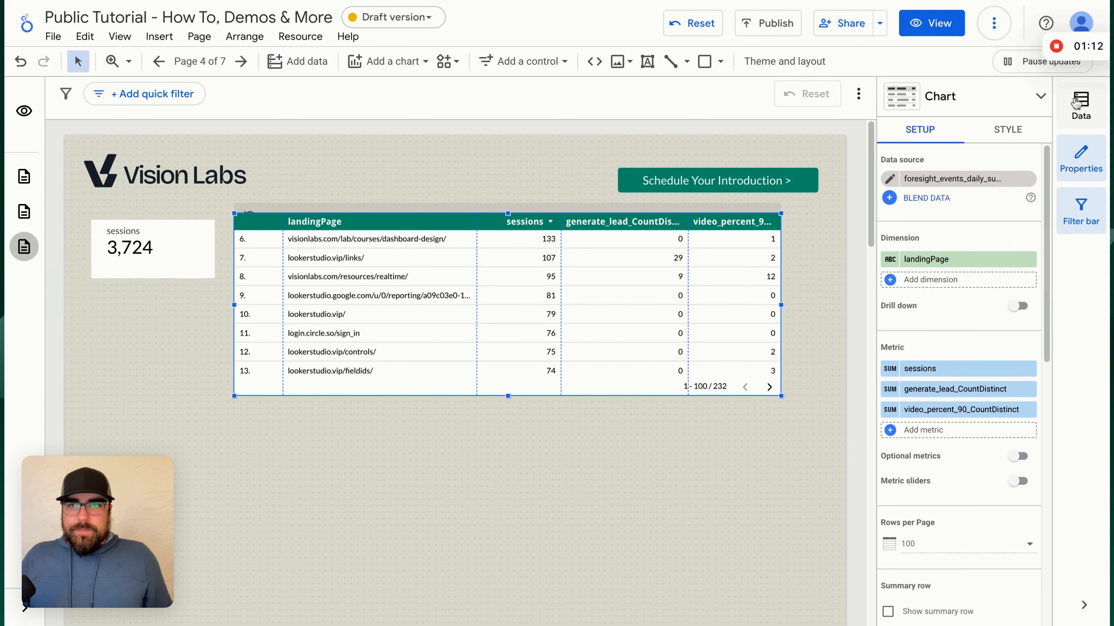
# Create a calculated field in foresight_events_daily_summary and start its formula with "case" and "when" on separate lines
pyautogui.click(1082, 110)
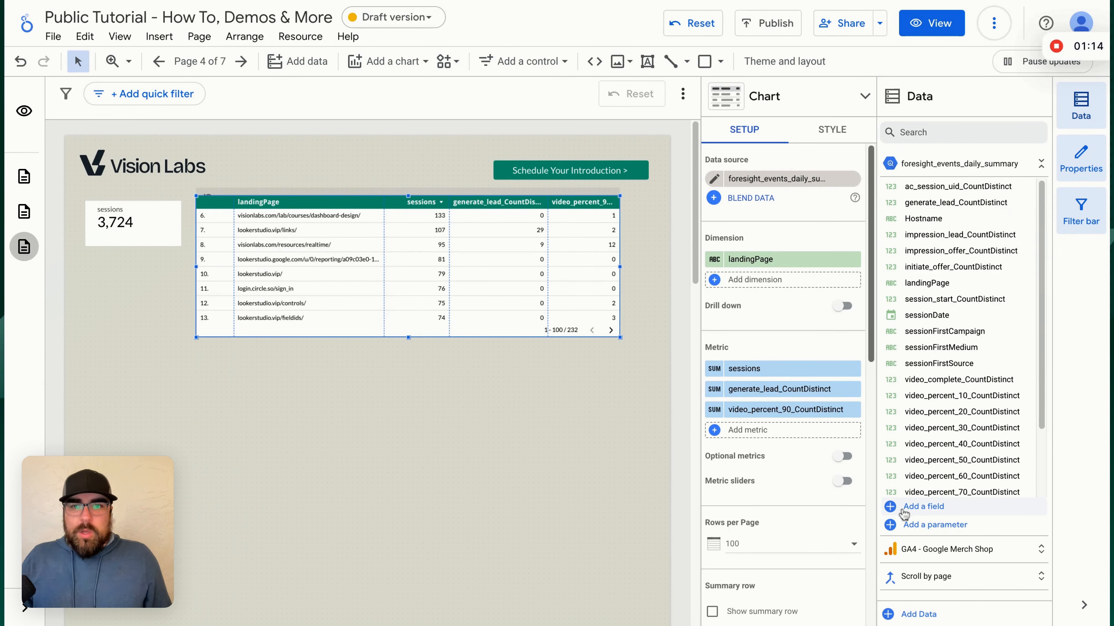
pyautogui.click(929, 508)
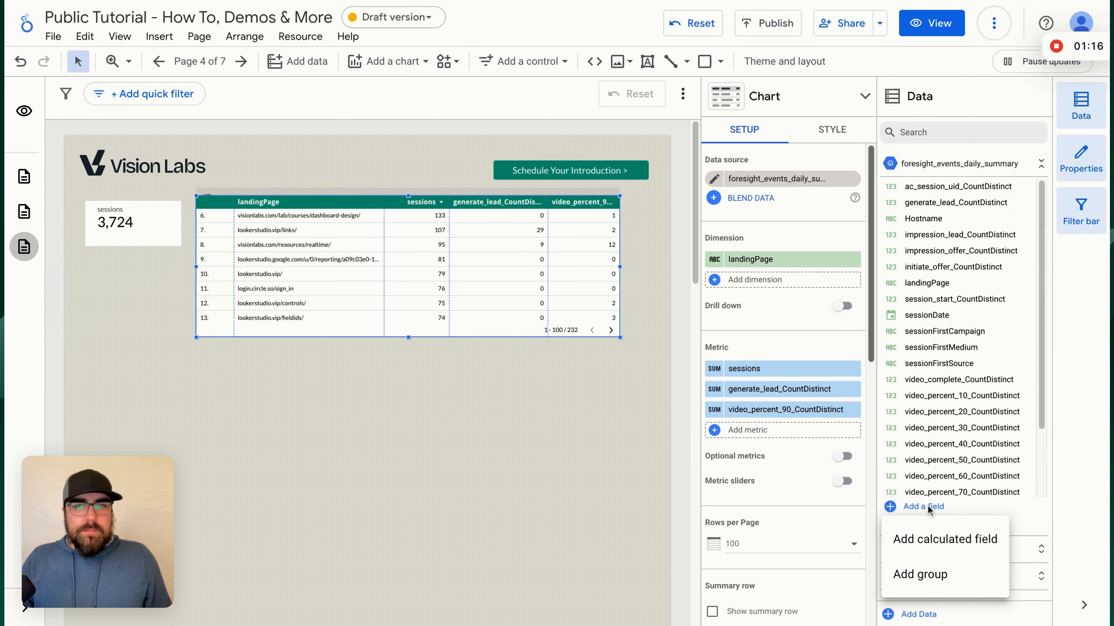
pyautogui.click(948, 536)
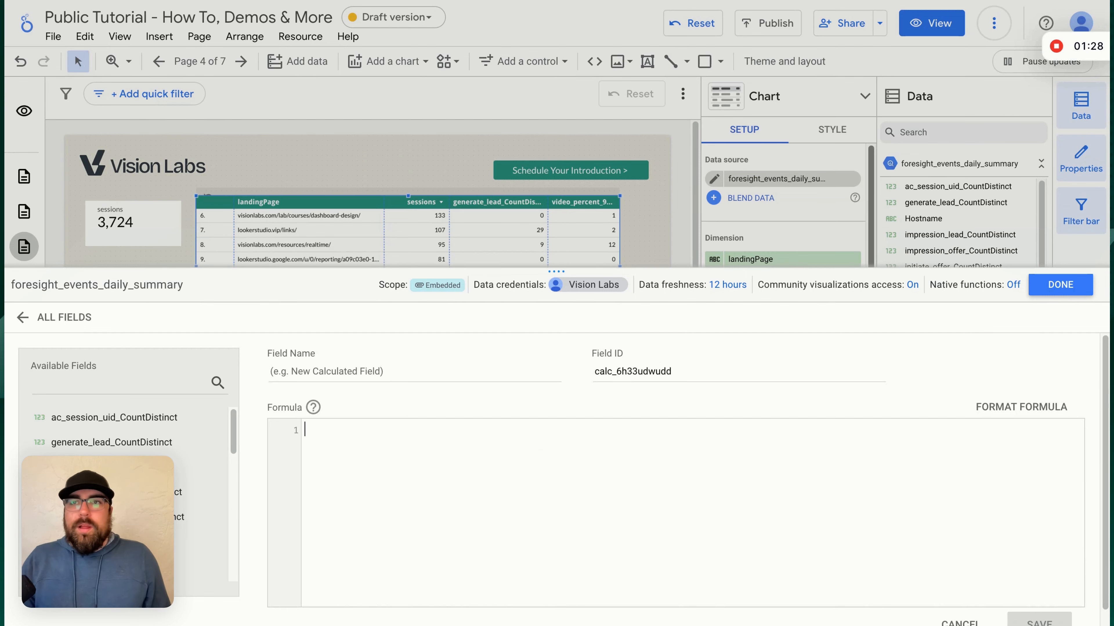
pyautogui.write('case ')
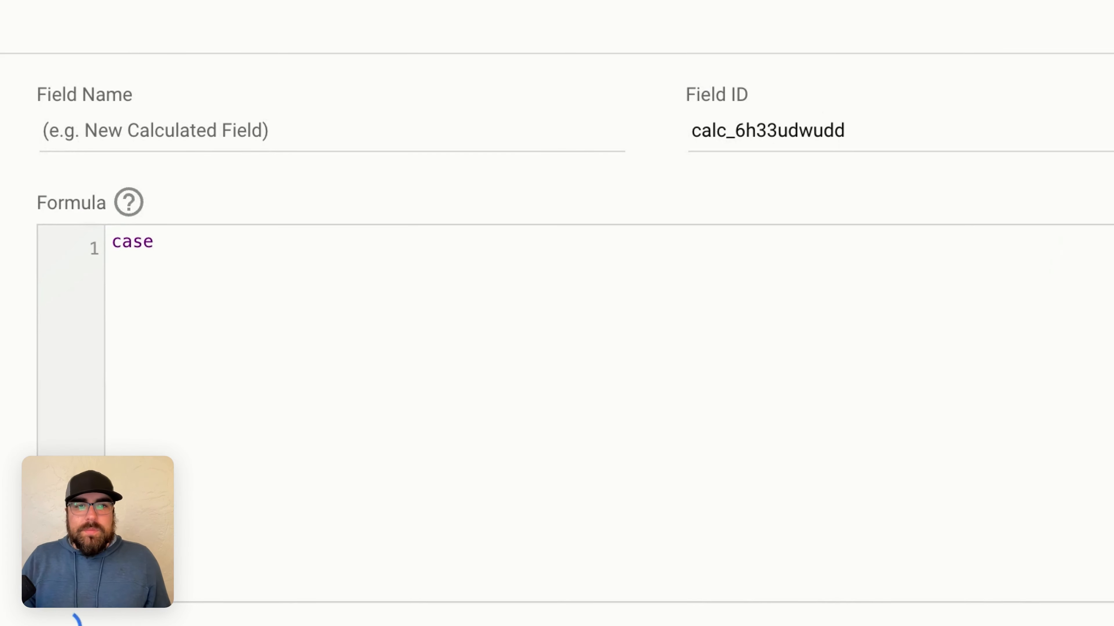
pyautogui.write('when ')
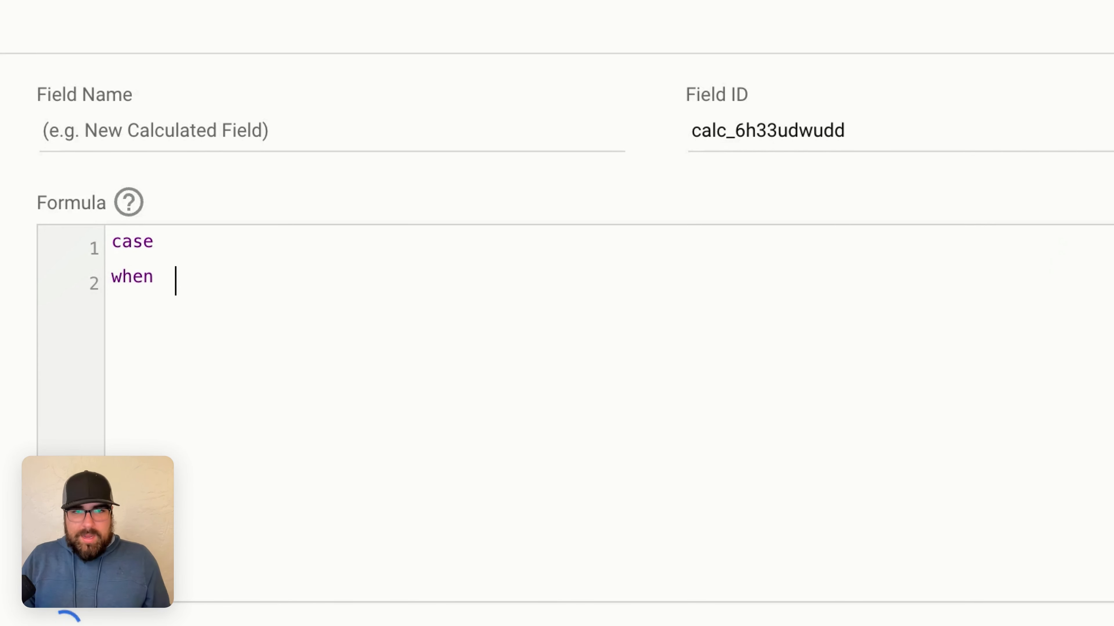
pyautogui.write('then')
pyautogui.press('Return')
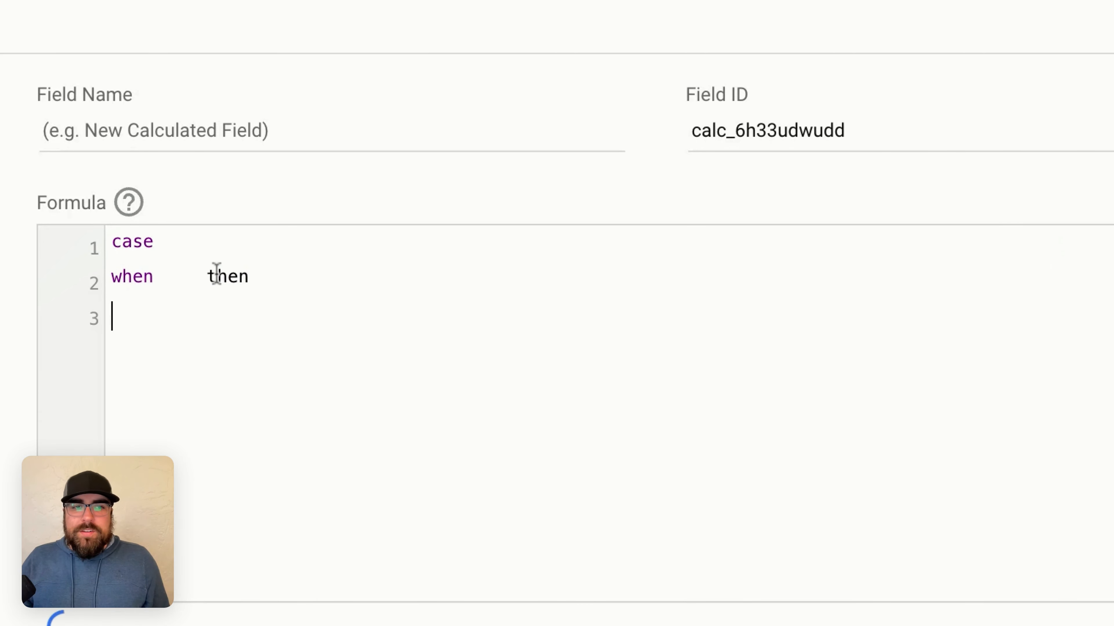
pyautogui.doubleClick(207, 276)
pyautogui.click(281, 288)
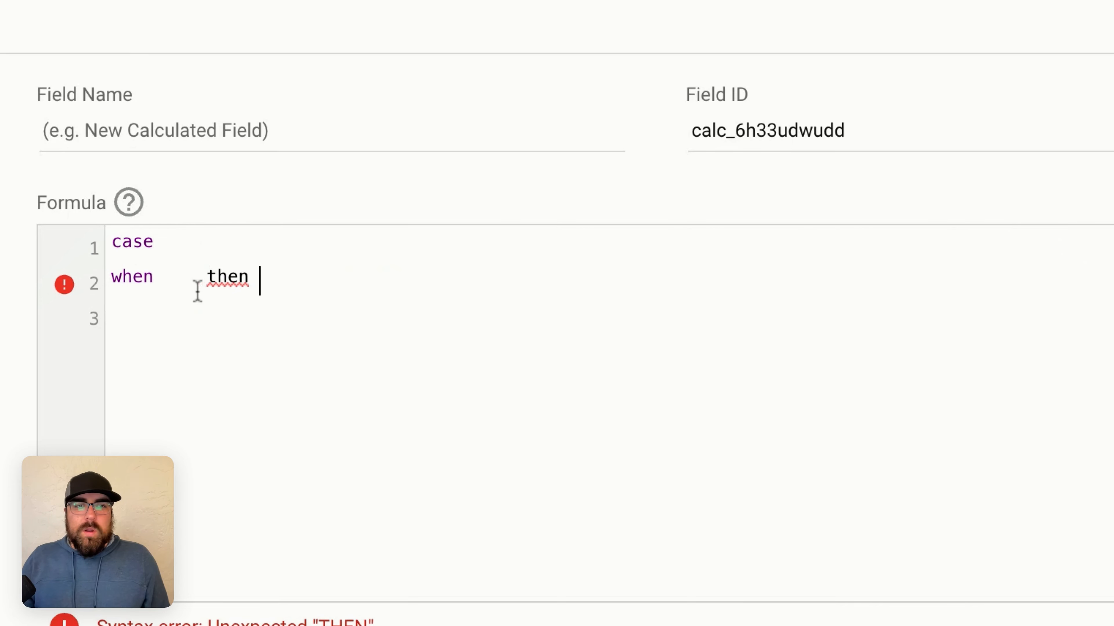
pyautogui.moveTo(196, 291); pyautogui.dragTo(346, 314)
pyautogui.press('BackSpace')
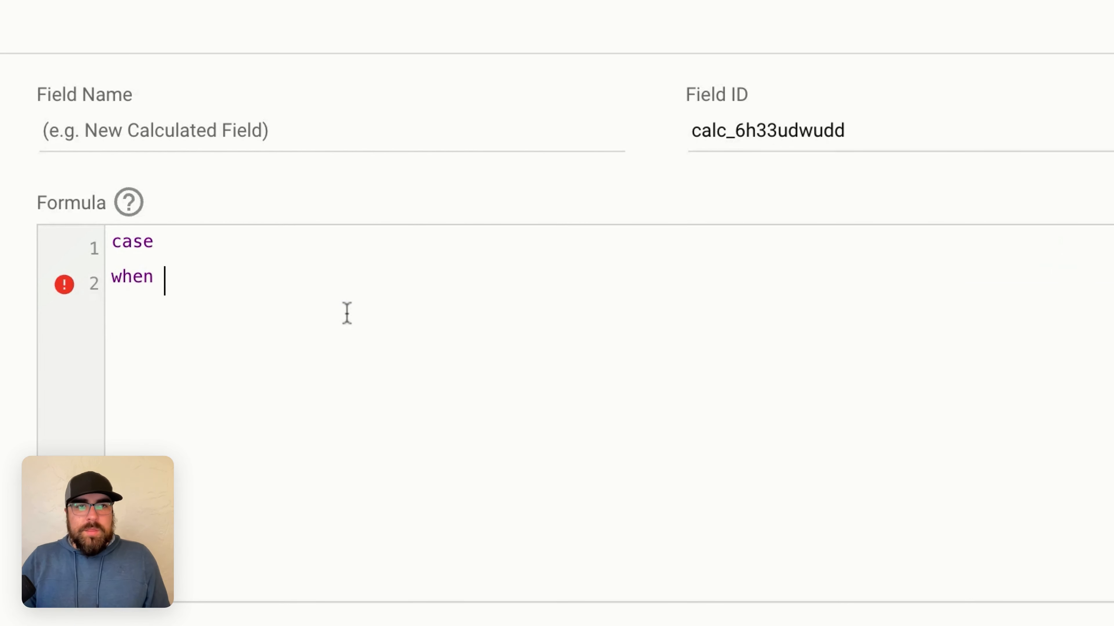
# Complete the formula's first condition as landingPage contains blog then "Blog Page"
pyautogui.write('land')
pyautogui.press('Return')
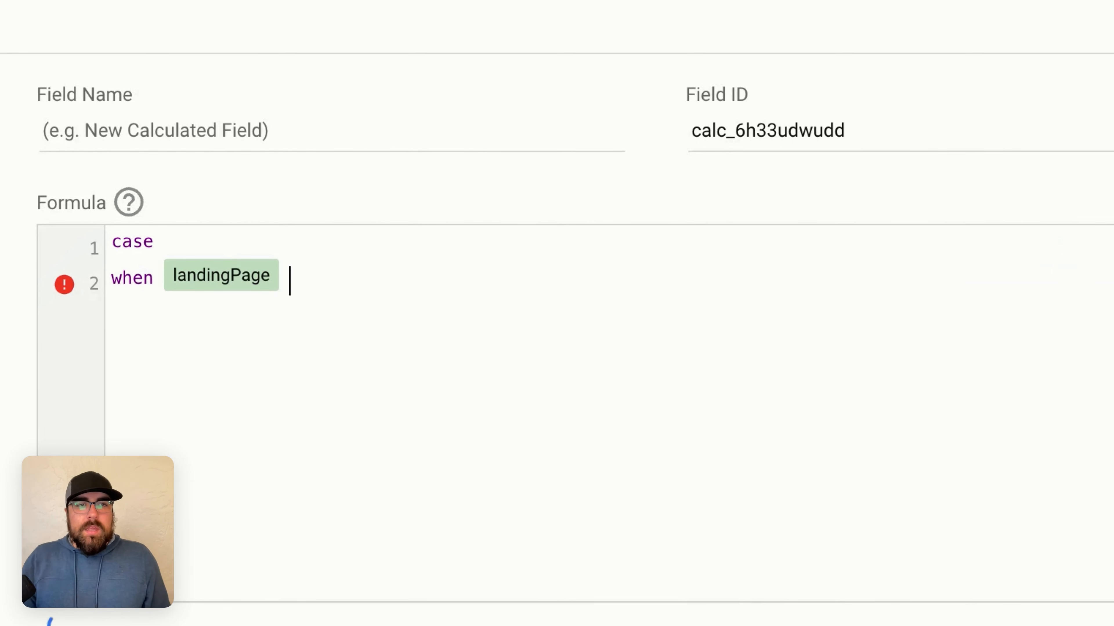
pyautogui.write('contains ')
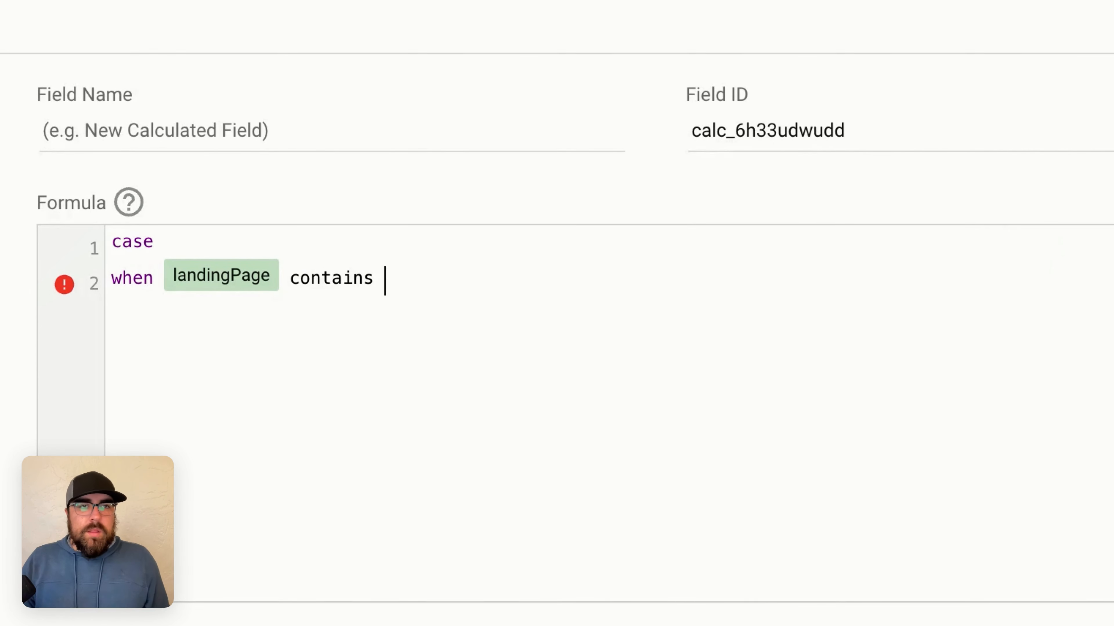
pyautogui.write('blog the')
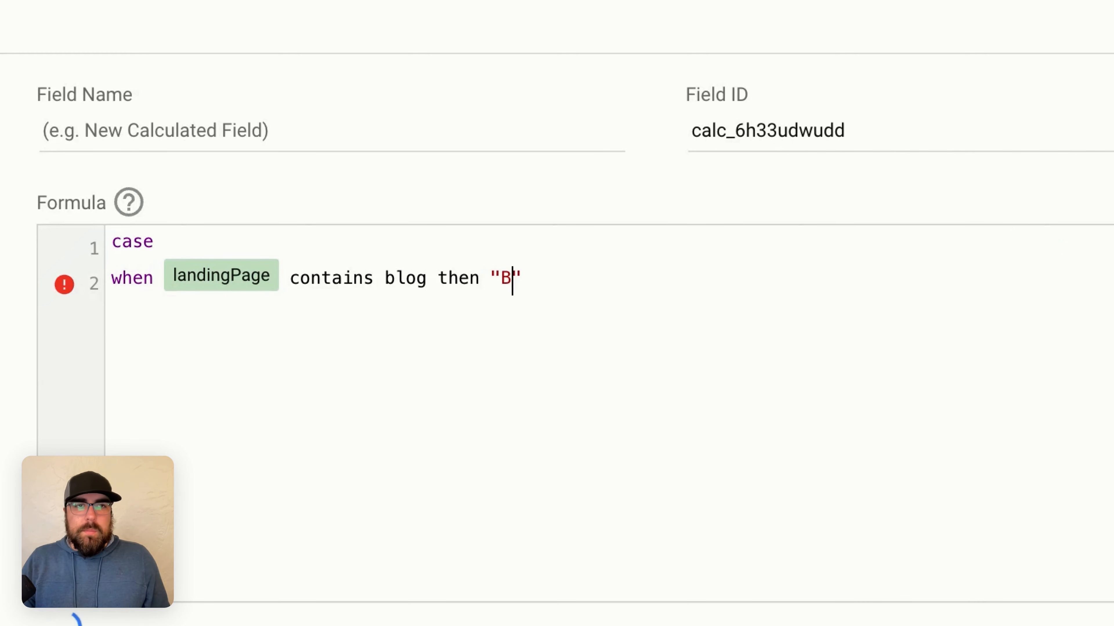
pyautogui.write('n "Blog P')
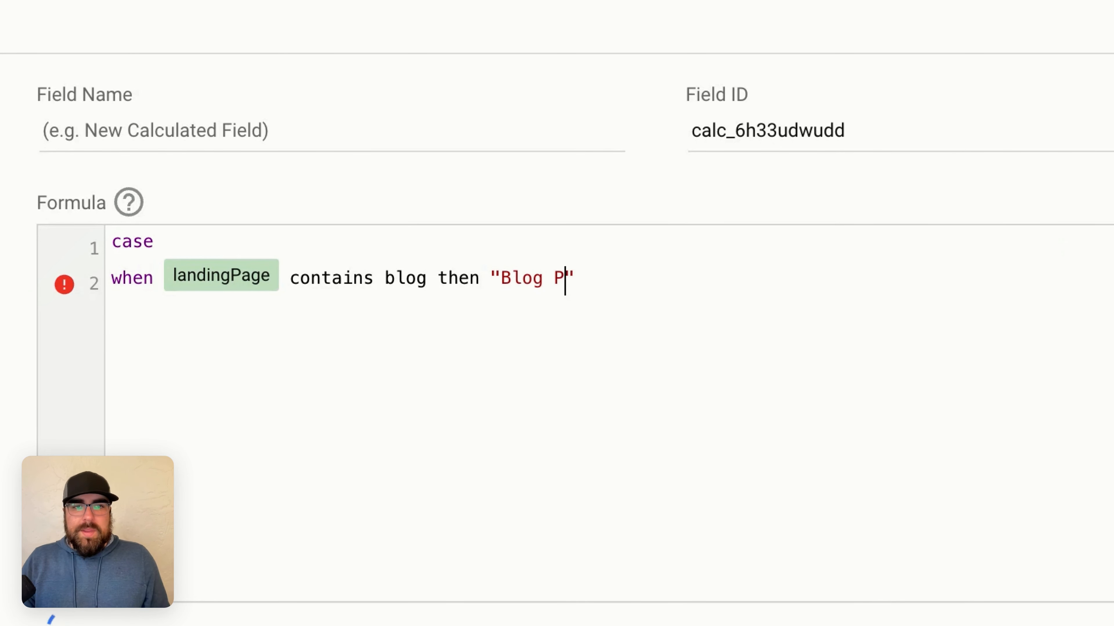
pyautogui.write('age')
pyautogui.press('BackSpace')
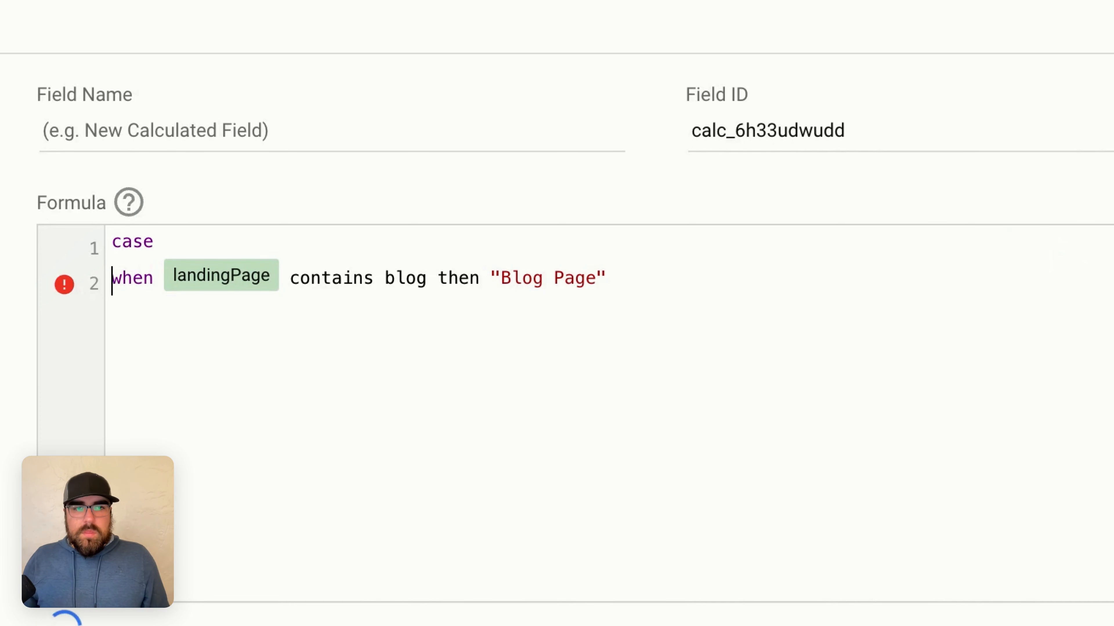
# Insert a CONTAINS_TEXT function after the first "when" with landingPage as its source expression
pyautogui.press('Right')
pyautogui.press('Right')
pyautogui.press('Right')
pyautogui.press('Right')
pyautogui.press('Right')
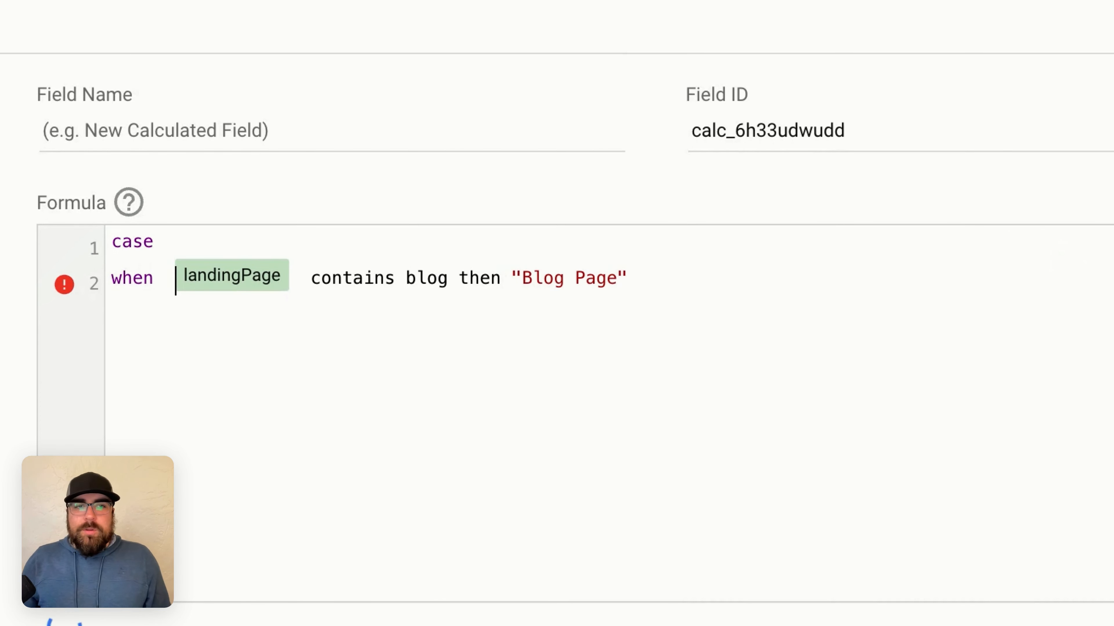
pyautogui.write('contain')
pyautogui.press('Return')
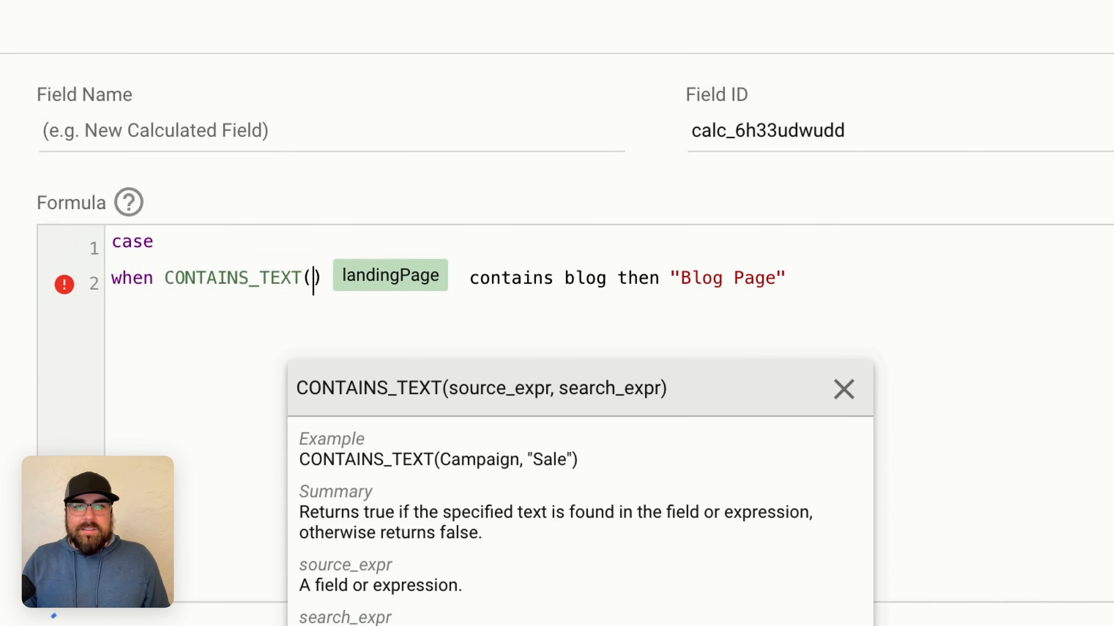
pyautogui.write('landin')
pyautogui.press('Return')
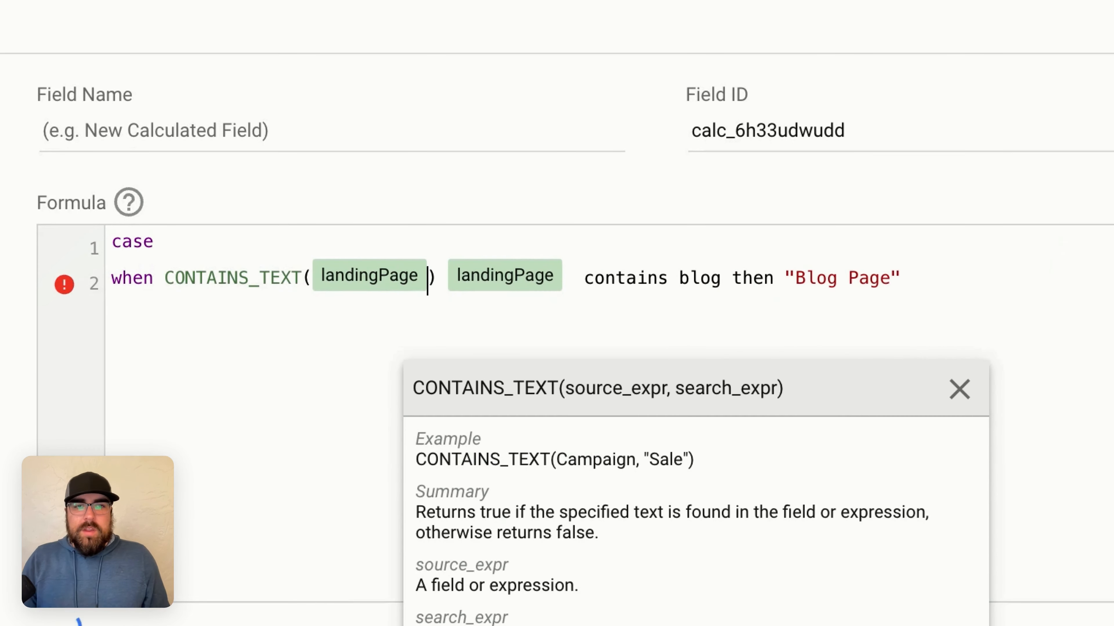
# Complete the CONTAINS_TEXT function with "blog" in quotation marks as its search expression
pyautogui.write(',blog')
pyautogui.press('BackSpace')
pyautogui.press('BackSpace')
pyautogui.press('BackSpace')
pyautogui.press('BackSpace')
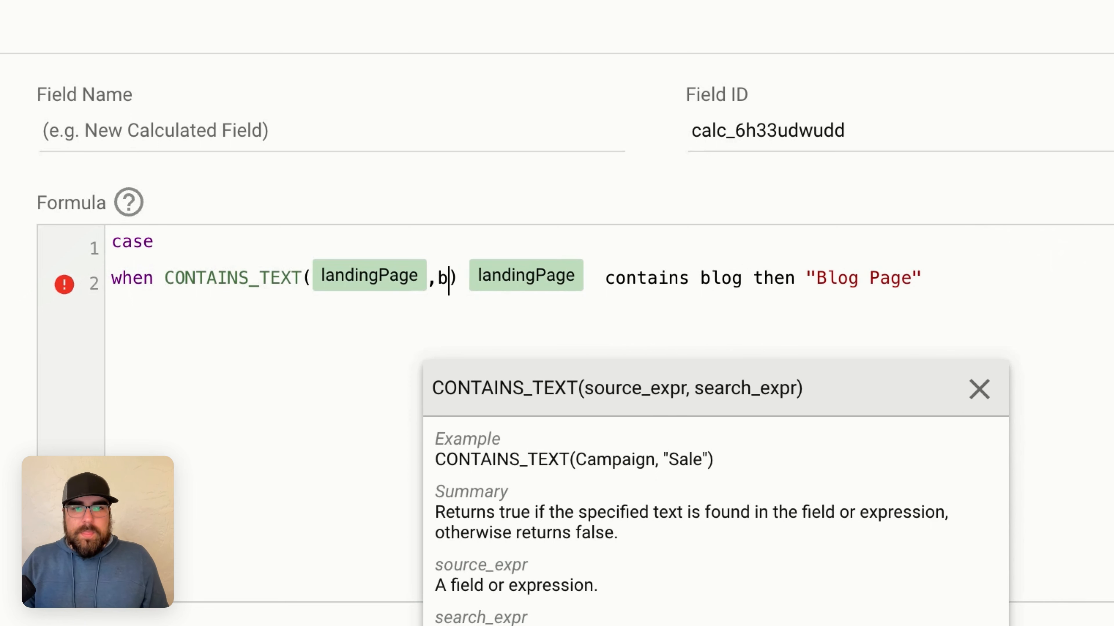
pyautogui.write('"blog')
pyautogui.press('Right')
pyautogui.press('Right')
pyautogui.press('Right')
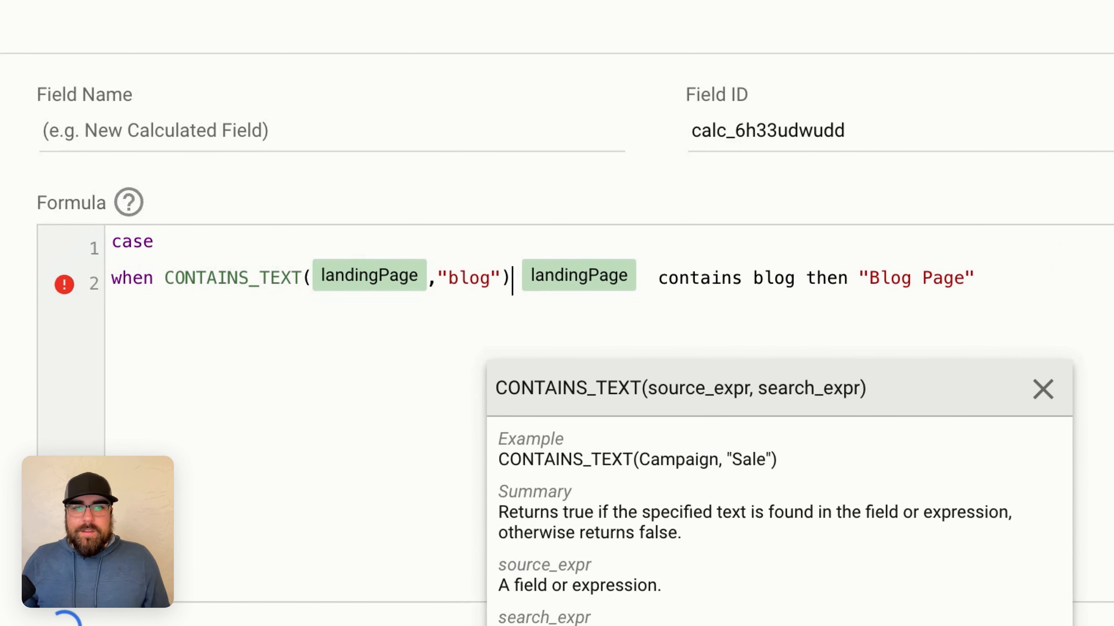
# Replace the leftover landingPage contains blog text before "Blog Page" with a single "then"
pyautogui.hotkey('ctrl', 'shift', 'Right')
pyautogui.hotkey('ctrl', 'shift', 'Right')
pyautogui.hotkey('ctrl', 'shift', 'Right')
pyautogui.hotkey('ctrl', 'shift', 'Right')
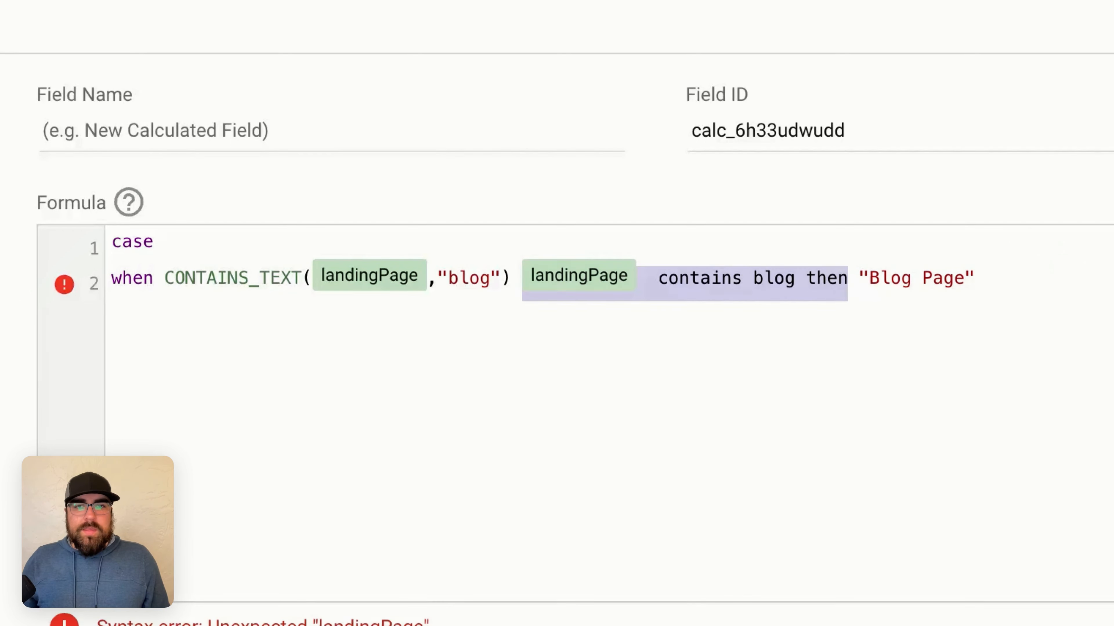
pyautogui.press('BackSpace')
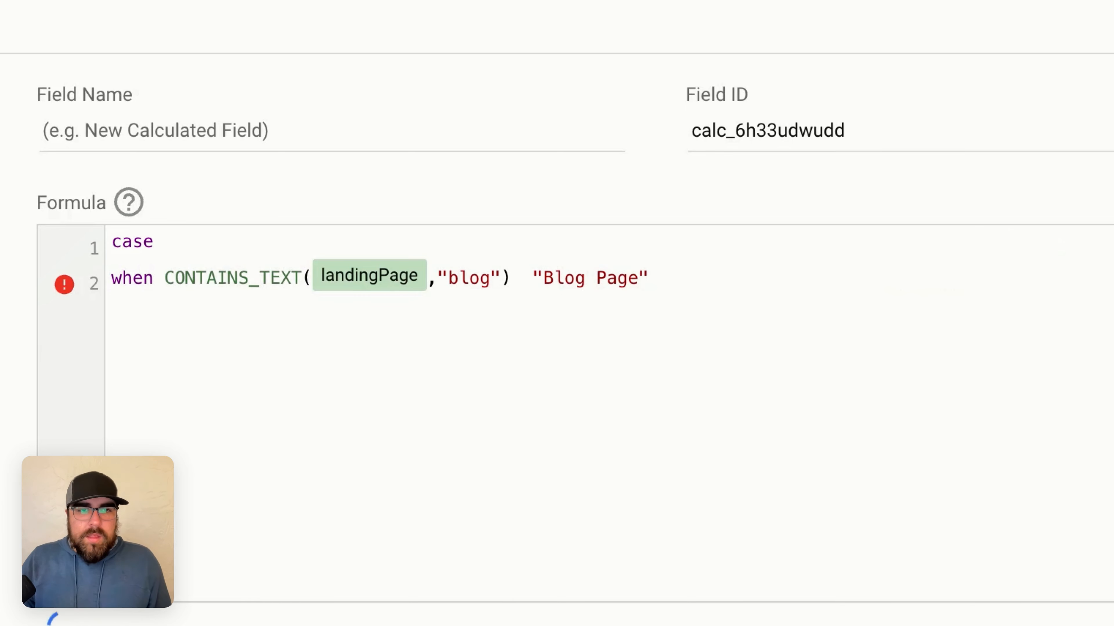
pyautogui.write('then')
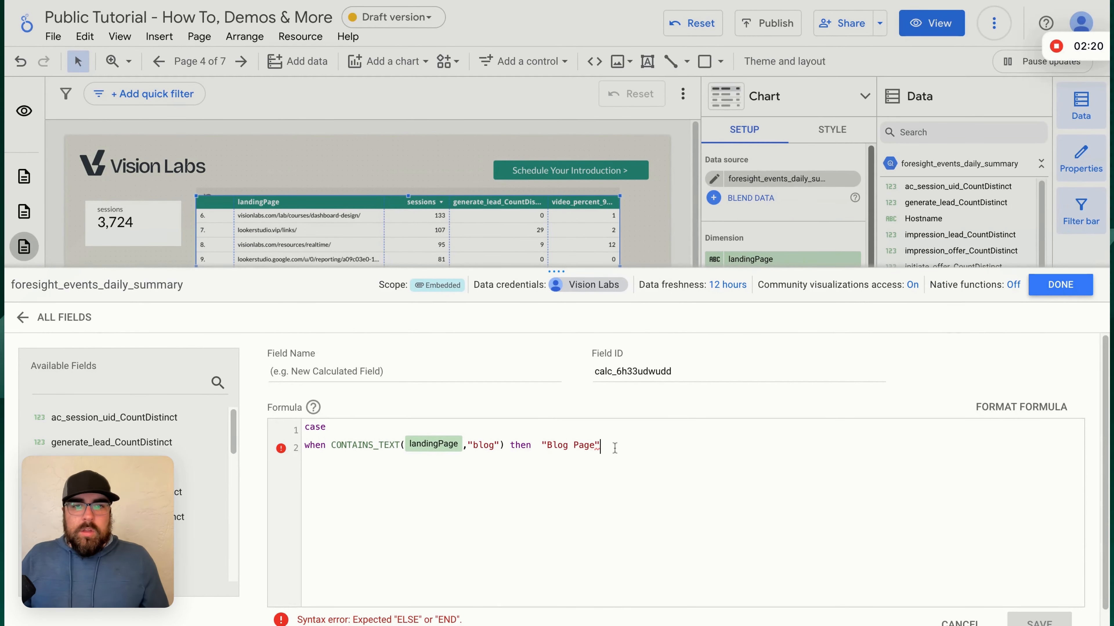
# Start a second condition on a new line, when landingPage = "lookerstudio.vip/links/", and shorten the field editor to reveal more of the table
pyautogui.press('Return')
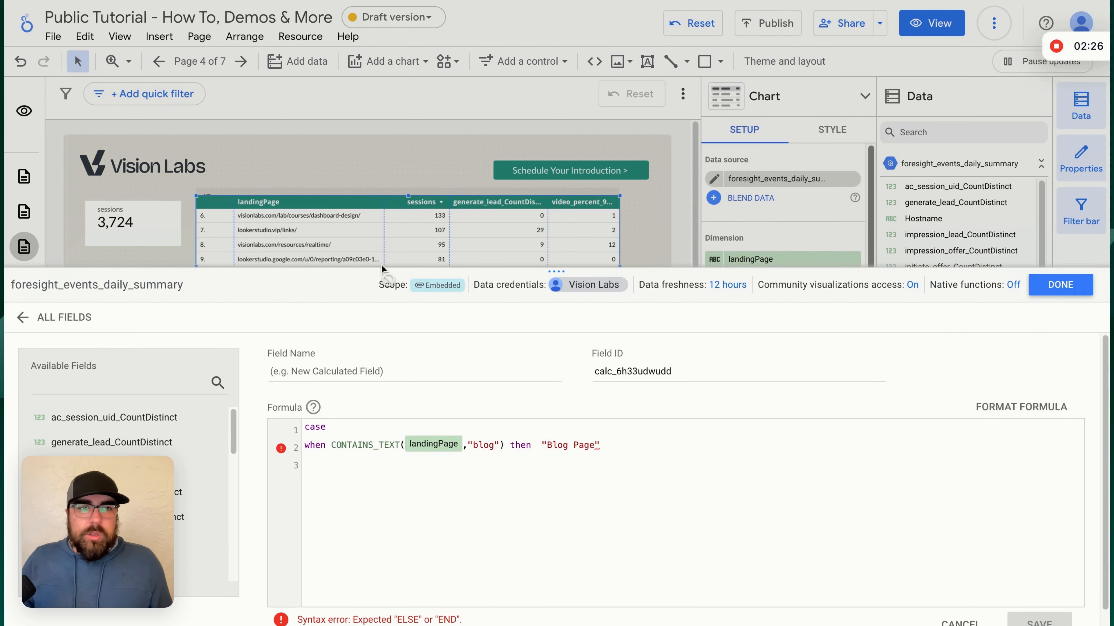
pyautogui.moveTo(521, 270); pyautogui.dragTo(553, 253)
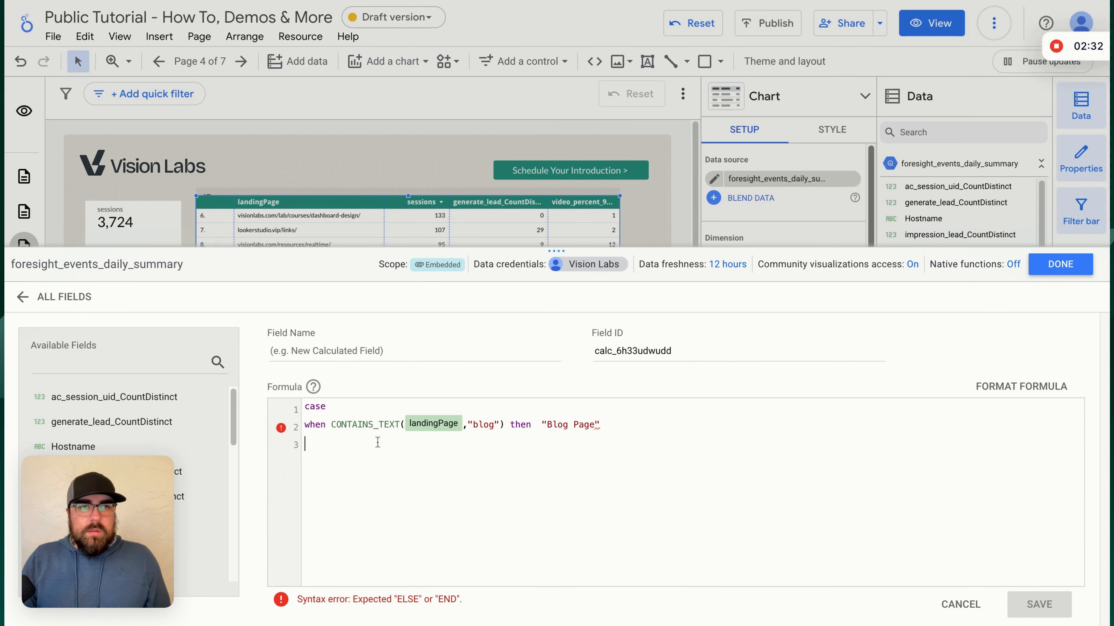
pyautogui.write('when')
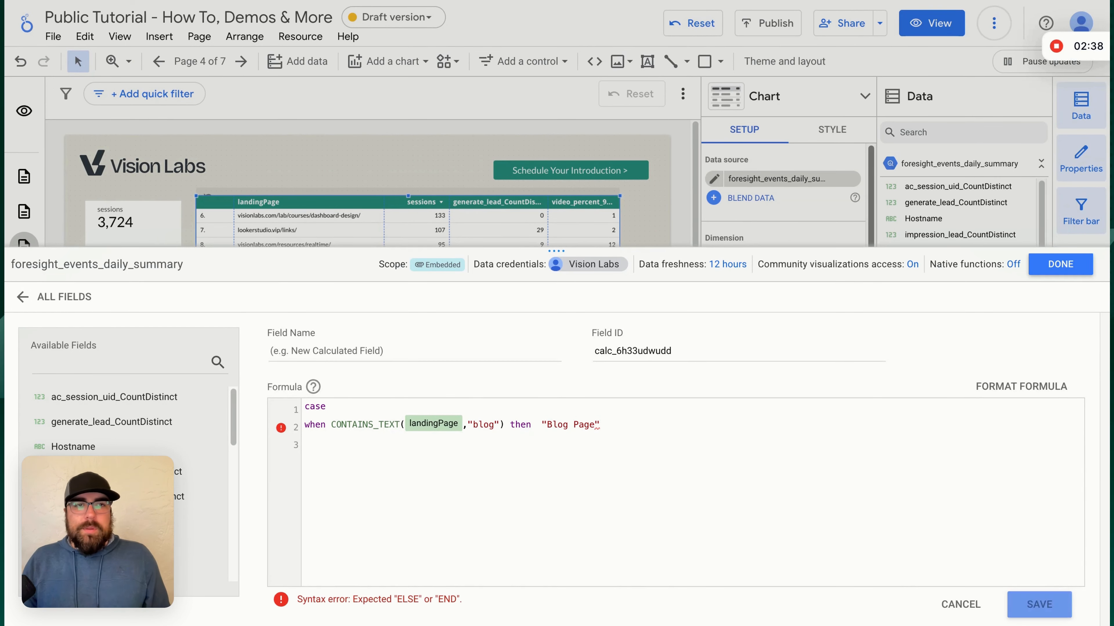
pyautogui.moveTo(565, 251); pyautogui.dragTo(565, 357)
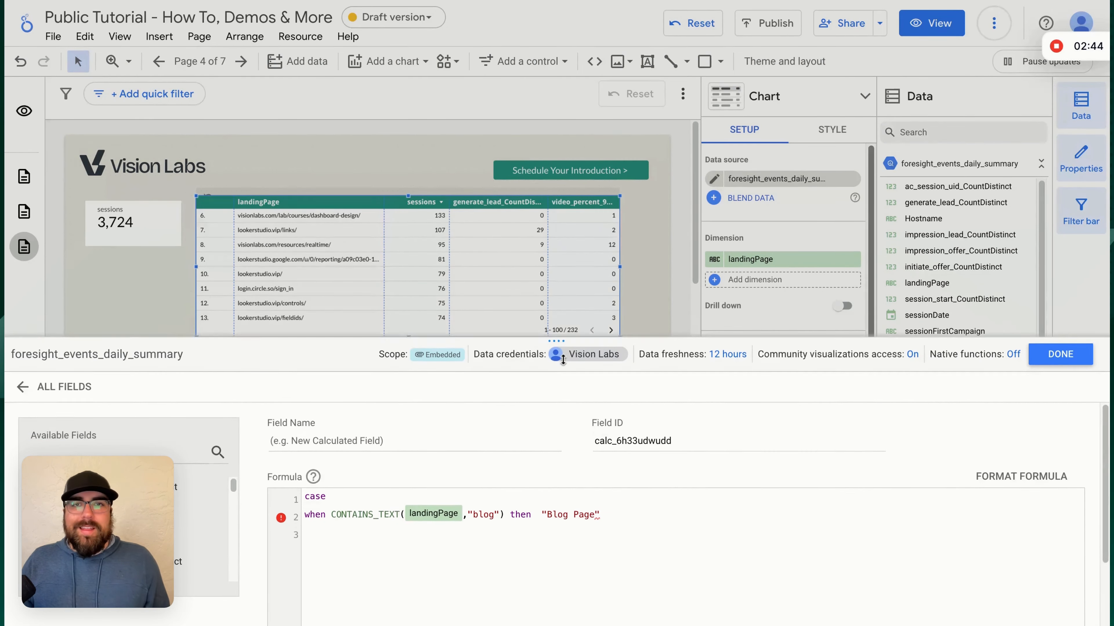
pyautogui.write('when landingPage = "lookerstudio.vip"')
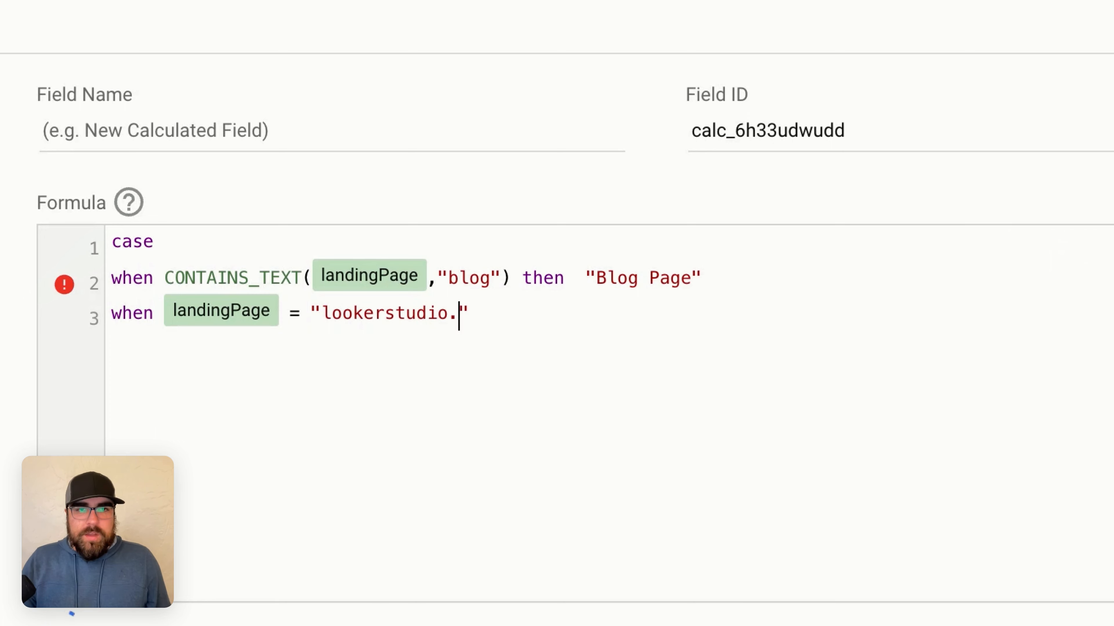
pyautogui.write('/link')
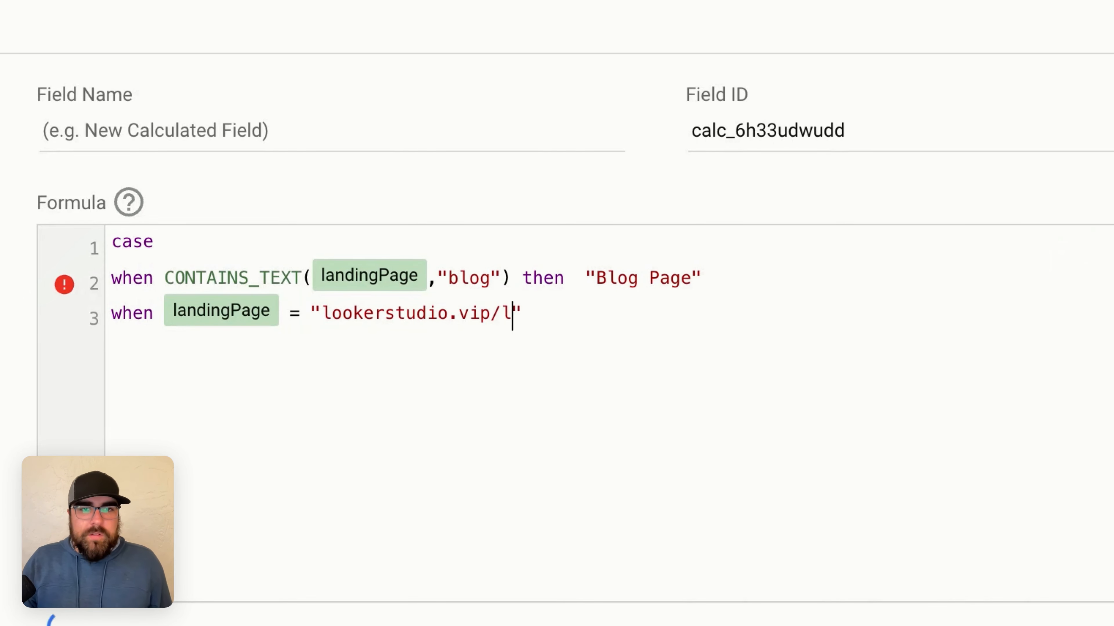
pyautogui.write('s/')
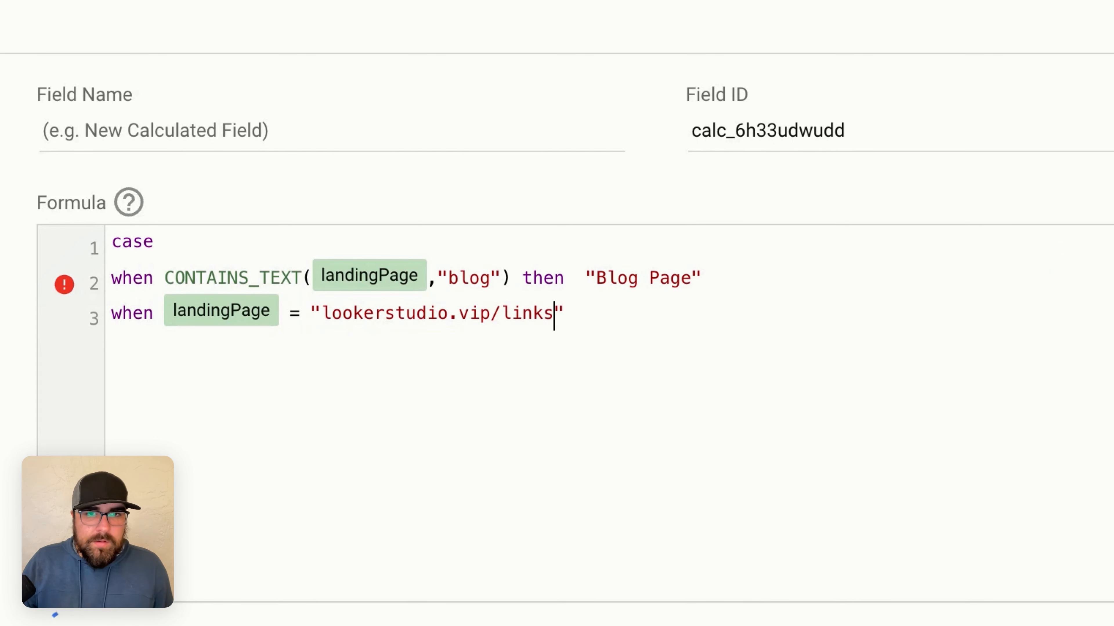
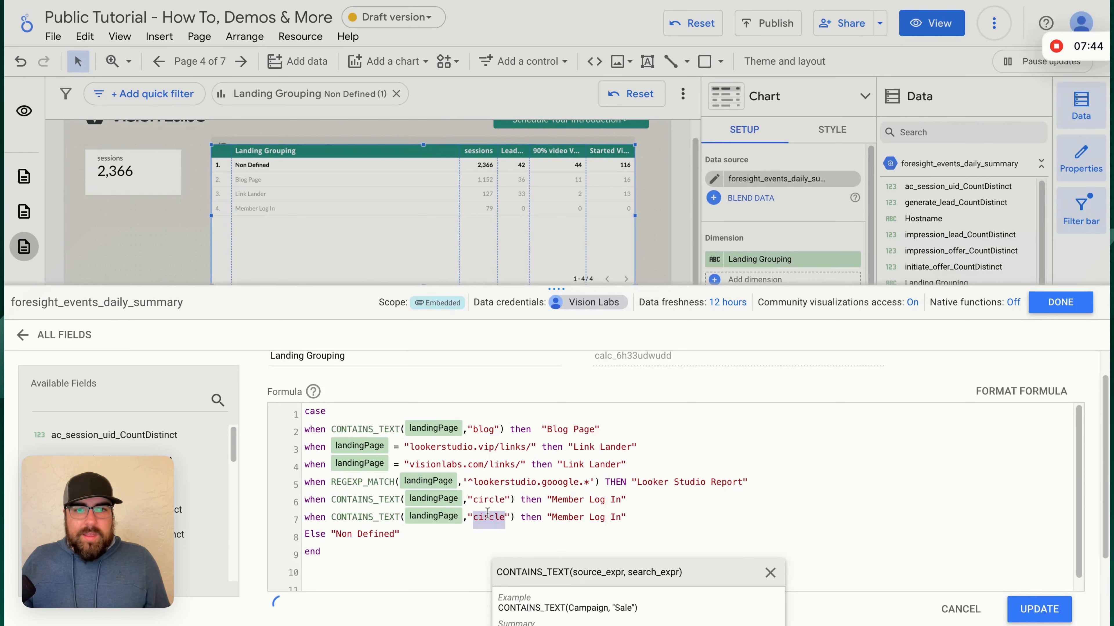
# Change the second "circle" condition to match "resources" and return "Resource Page", and update the Landing Grouping field
pyautogui.write('resources')
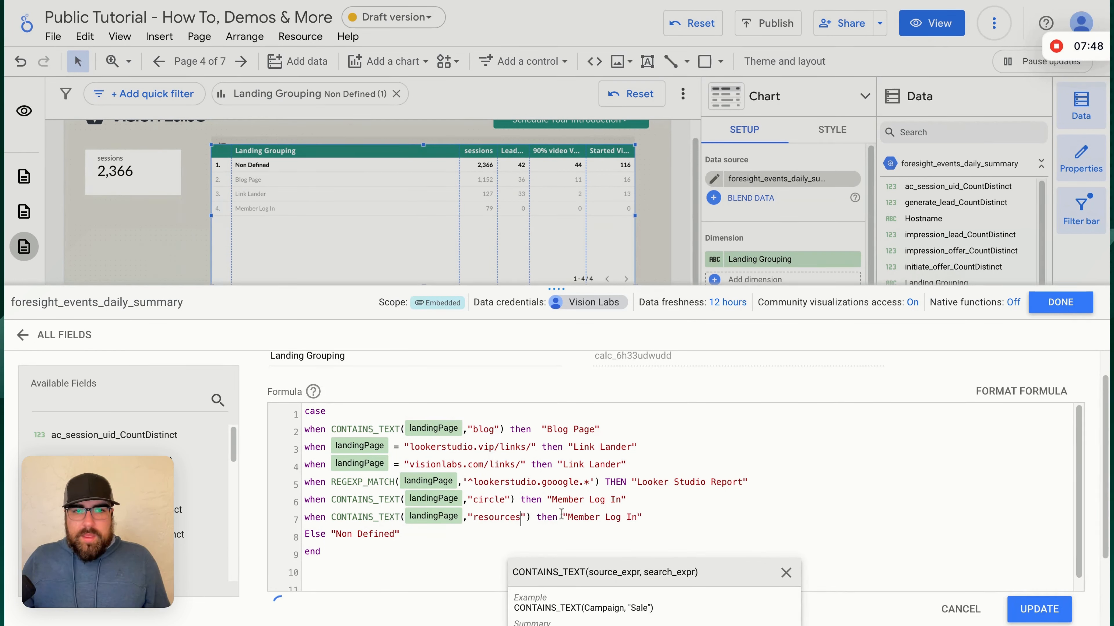
pyautogui.moveTo(567, 518); pyautogui.dragTo(632, 518)
pyautogui.write('Resource Pag')
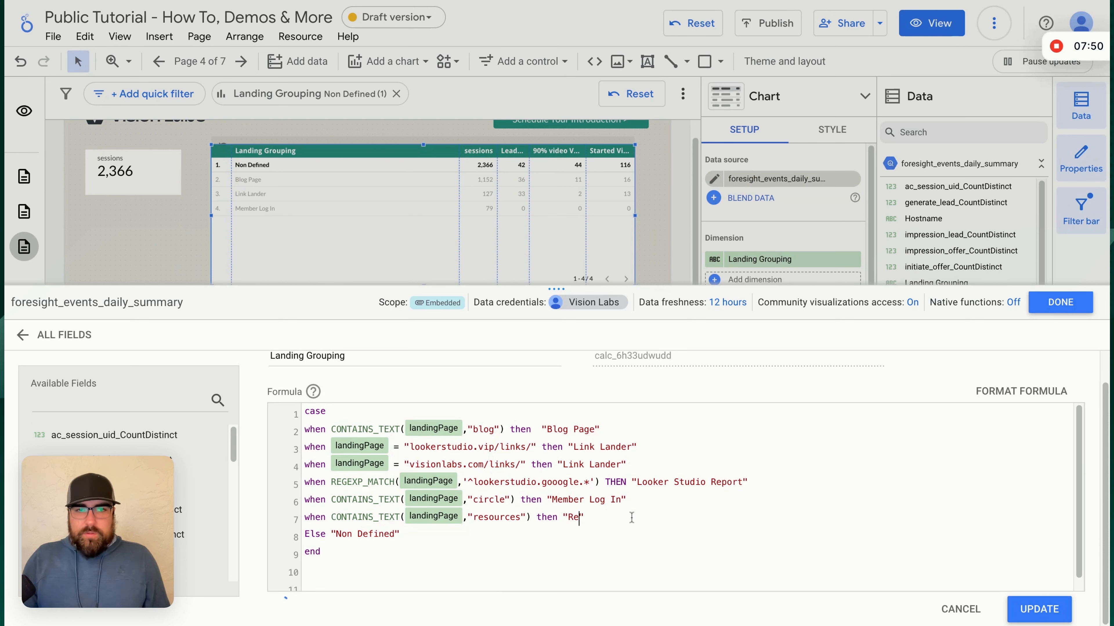
pyautogui.write('e')
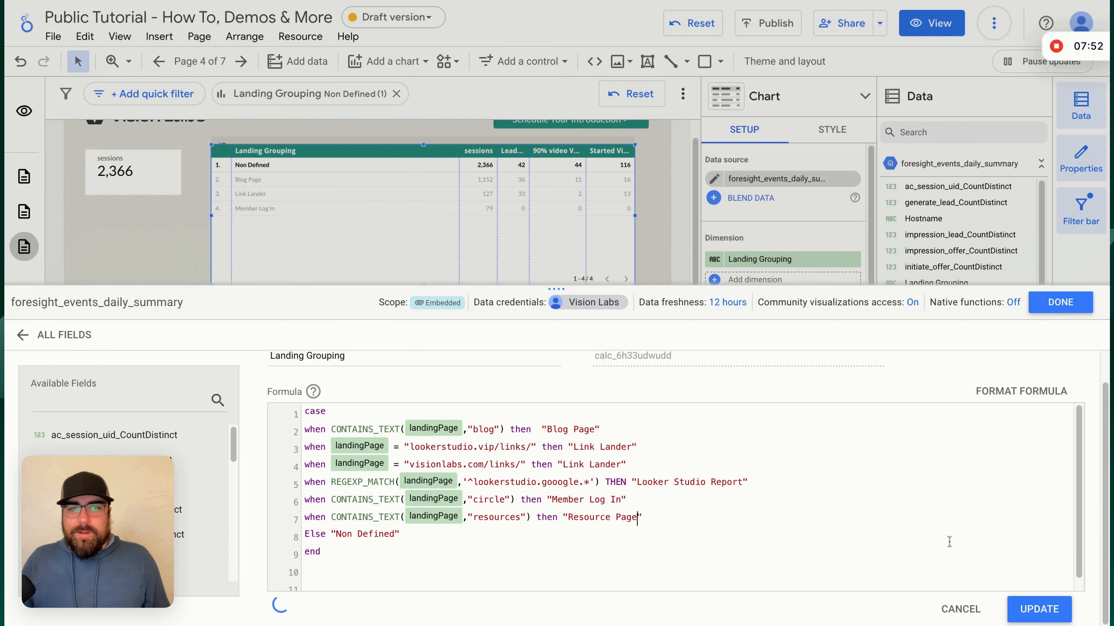
pyautogui.click(1031, 612)
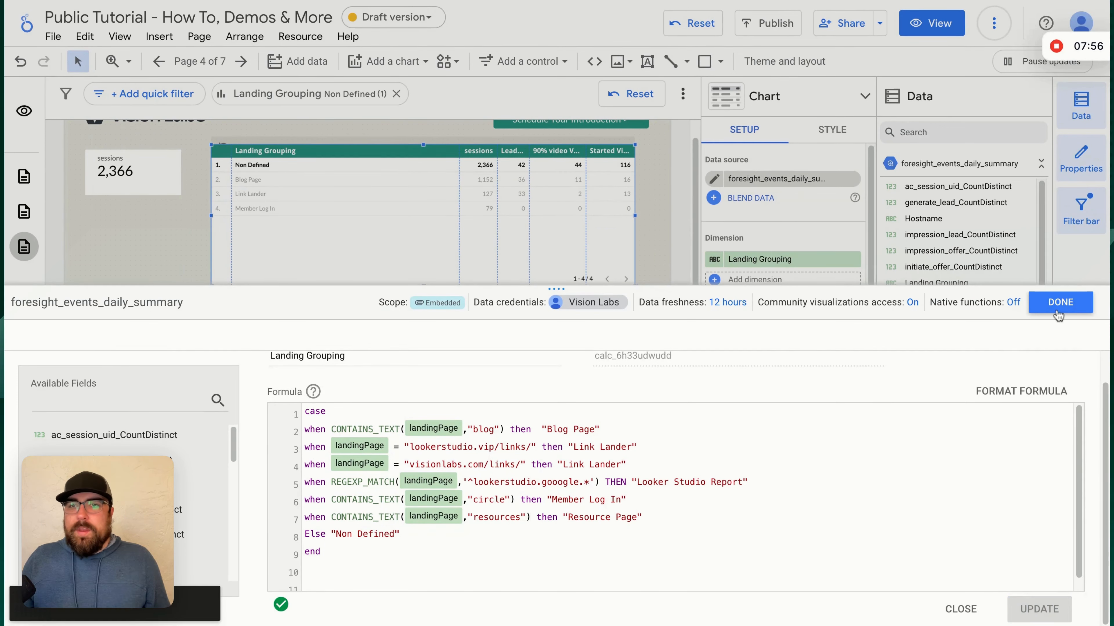
# Close the field editor and clear the Non Defined cross-filter in the Landing Grouping table
pyautogui.click(1057, 313)
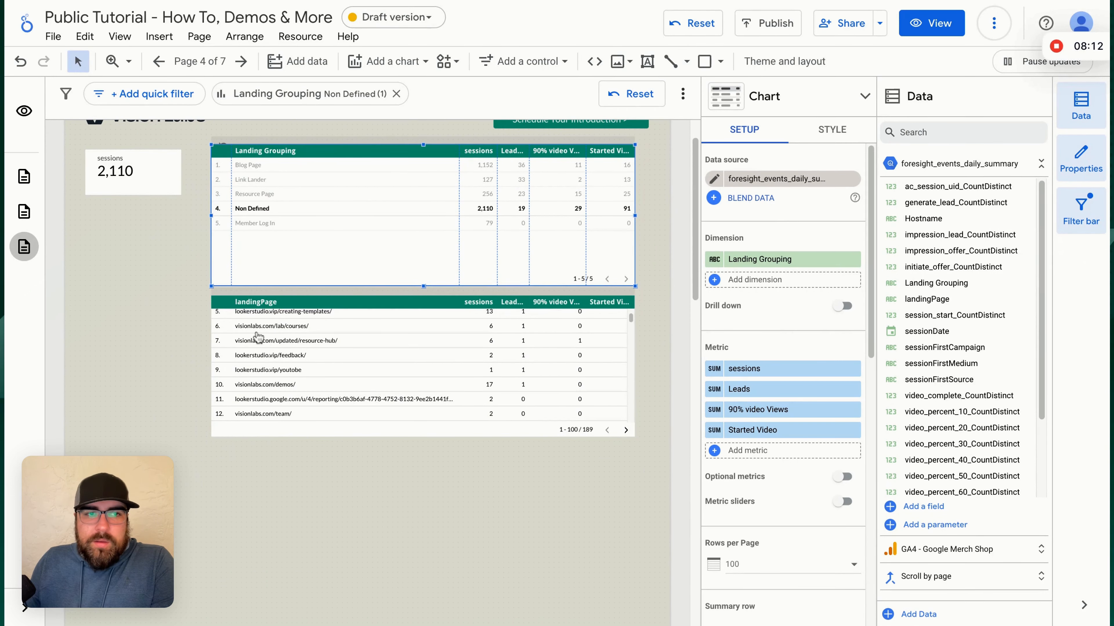
pyautogui.scroll(3, 250, 338)
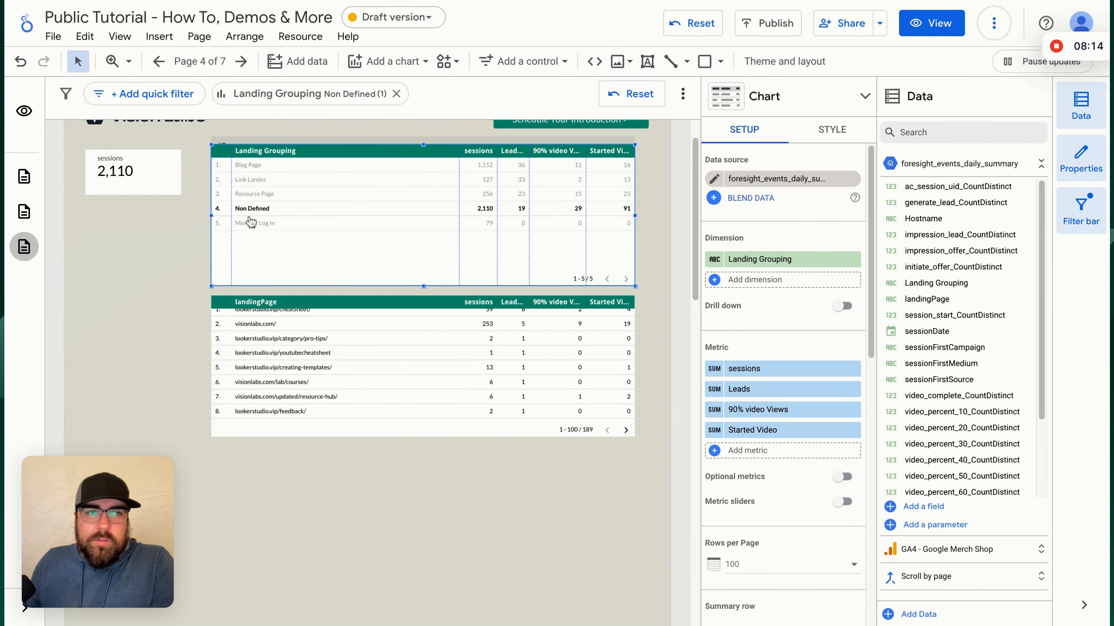
pyautogui.click(278, 210)
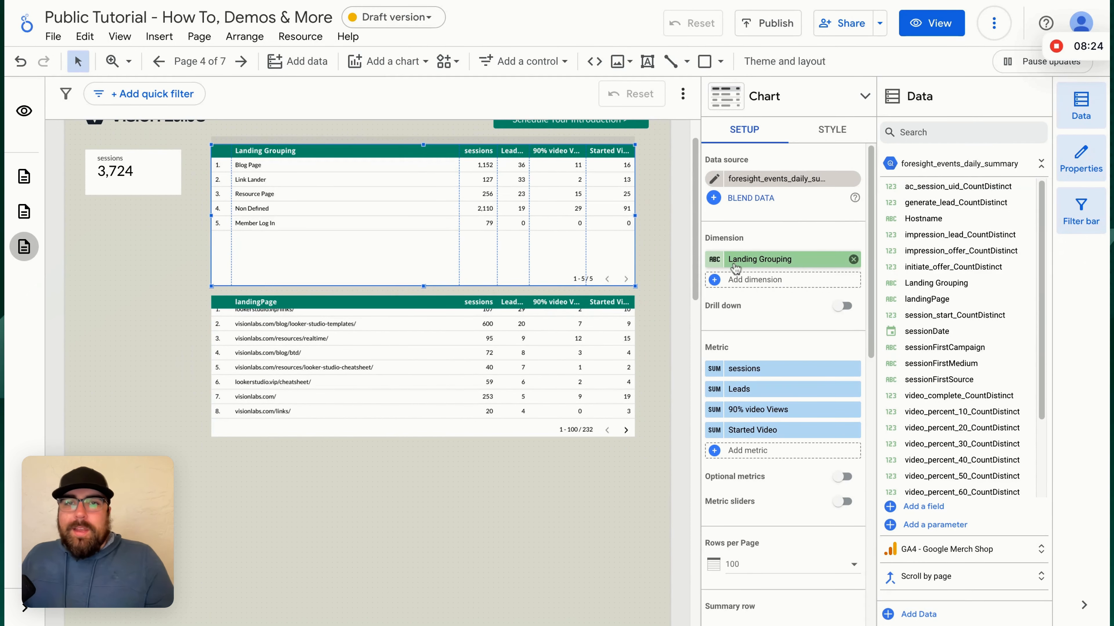
# Open the Landing Grouping formula and duplicate its blog condition on a new line directly below
pyautogui.click(890, 283)
pyautogui.moveTo(599, 430); pyautogui.dragTo(305, 430)
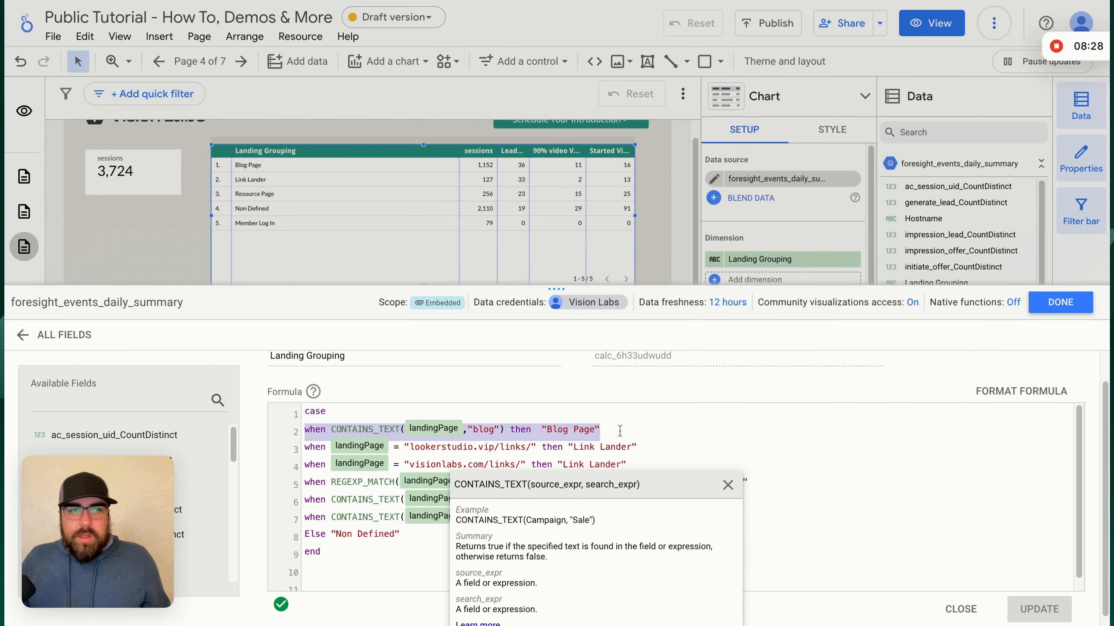
pyautogui.hotkey('ctrl', 'c')
pyautogui.press('Right')
pyautogui.press('Return')
pyautogui.hotkey('ctrl', 'v')
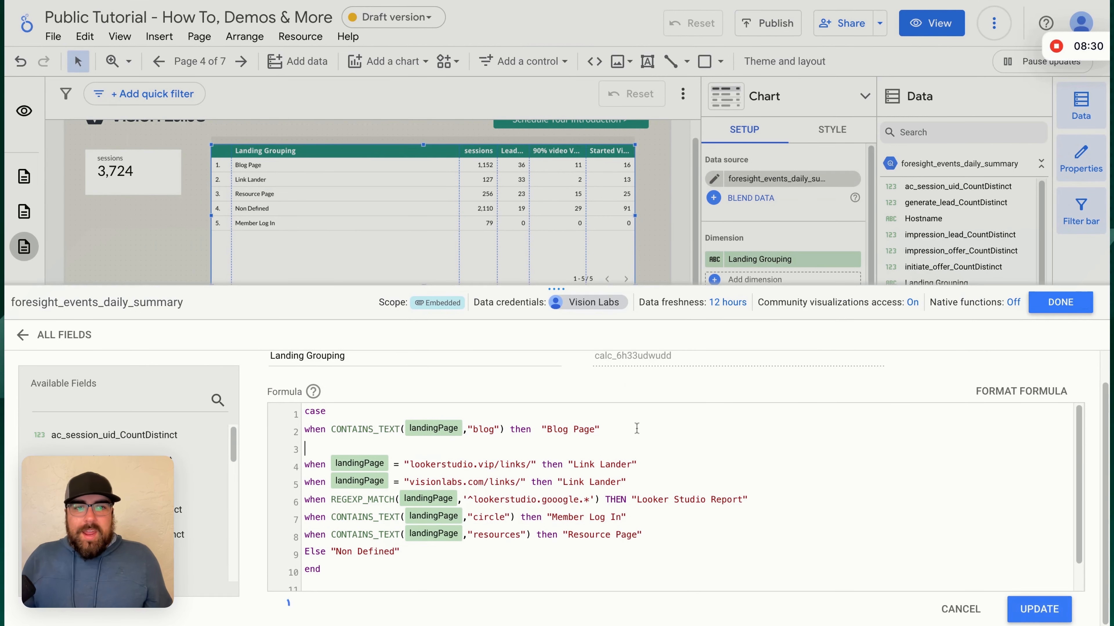
# Move the duplicated condition below the "resources" line, matching "lookerstudio.vip" and returning "Looker Studio Page"
pyautogui.click(488, 449)
pyautogui.tripleClick(513, 445)
pyautogui.press('BackSpace')
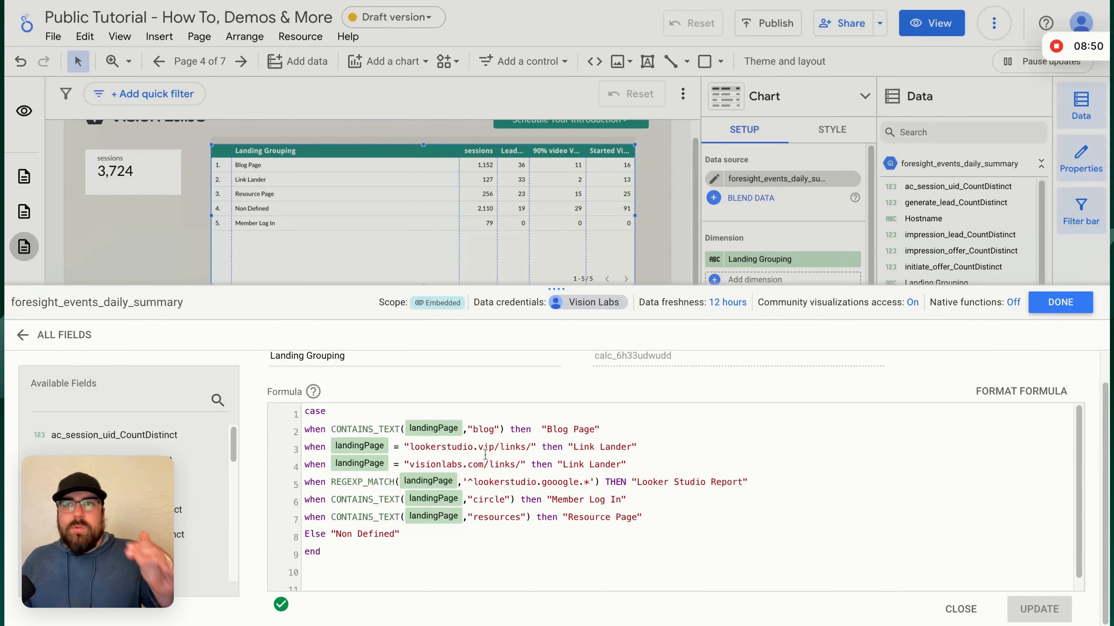
pyautogui.click(644, 518)
pyautogui.press('Return')
pyautogui.press('super+v')
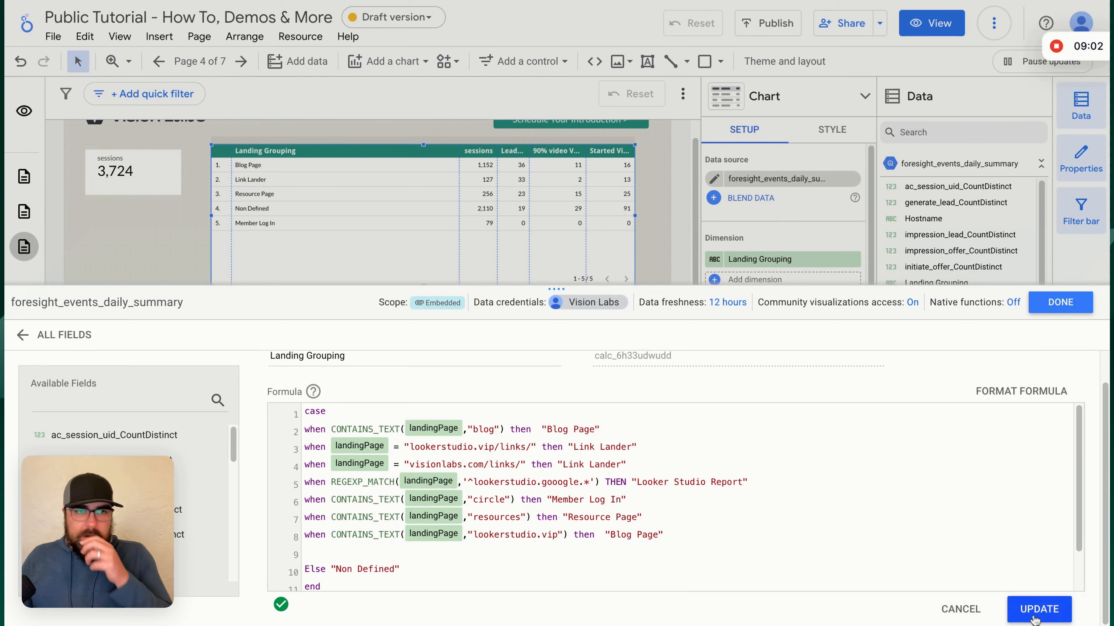
pyautogui.doubleClick(620, 535)
pyautogui.write('Looker Studio')
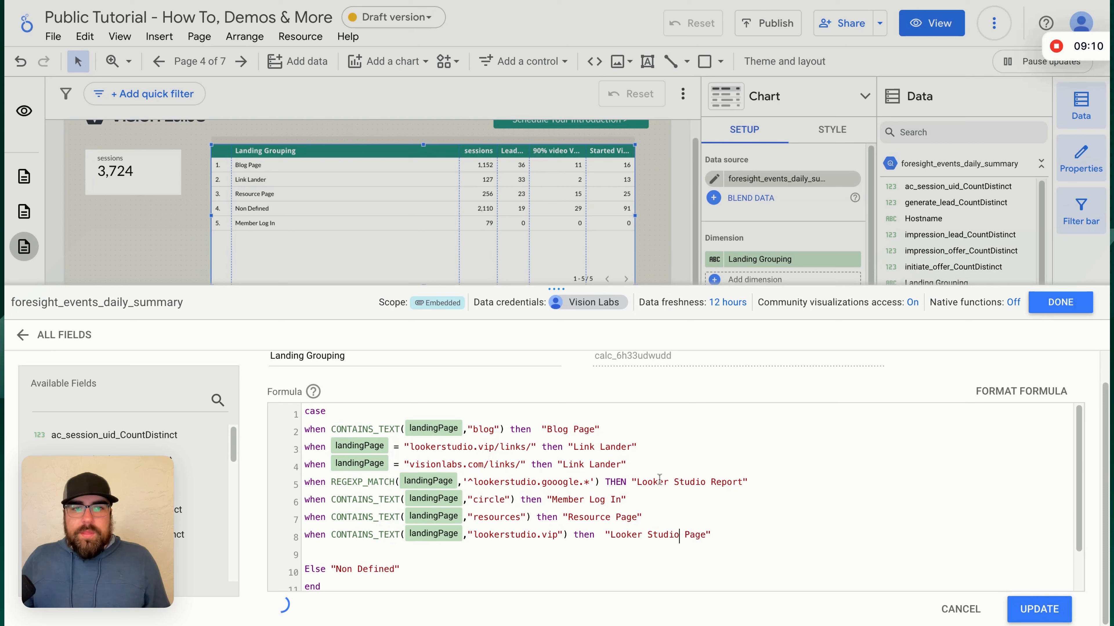
# Change the blog condition's result to "Vision Labs Blog", update the Landing Grouping field and close the editor
pyautogui.doubleClick(553, 429)
pyautogui.press('BackSpace')
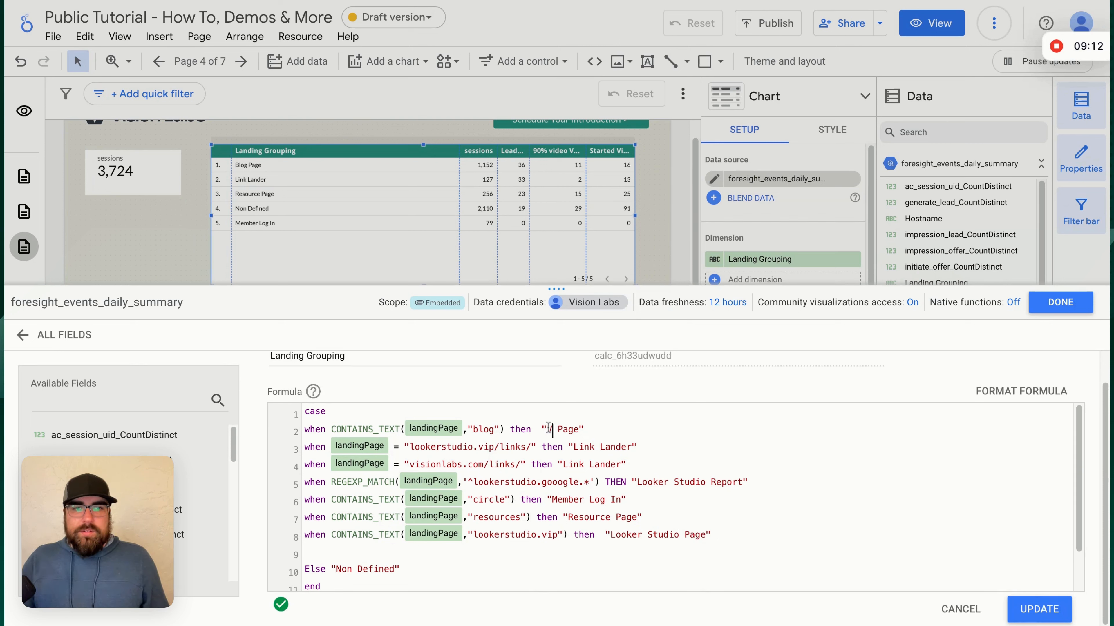
pyautogui.write('Vision Labs Blog')
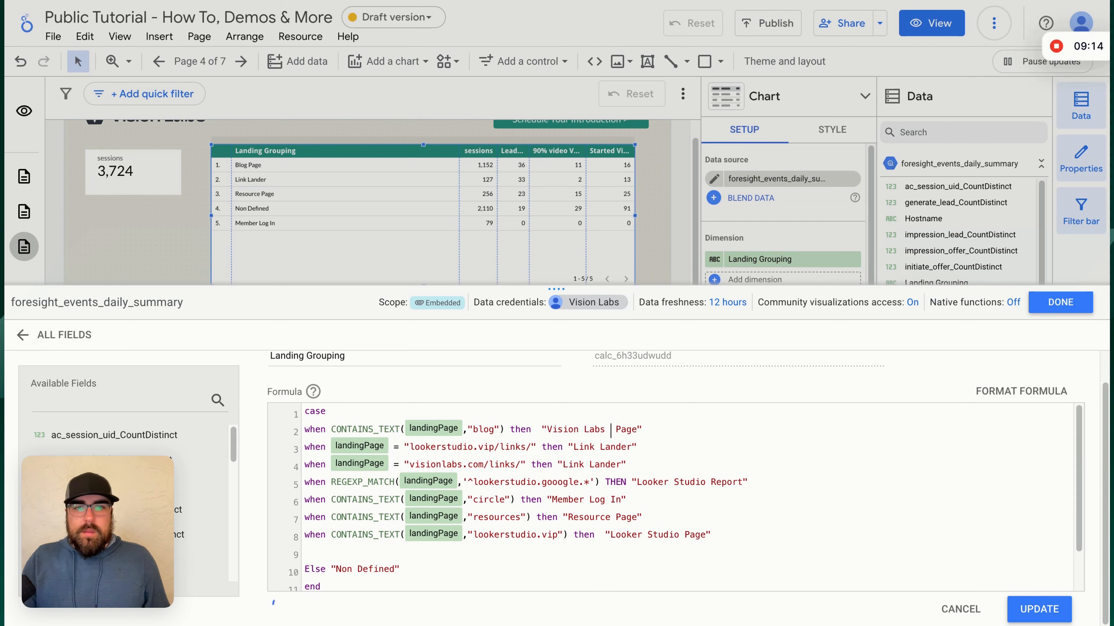
pyautogui.press('BackSpace')
pyautogui.press('BackSpace')
pyautogui.press('BackSpace')
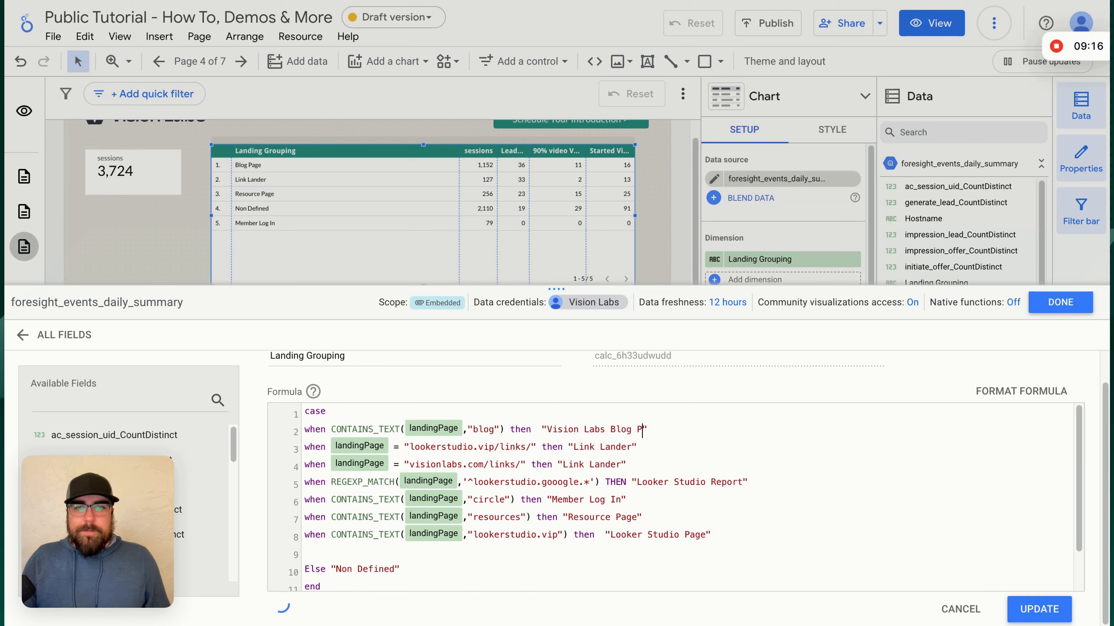
pyautogui.click(1038, 609)
pyautogui.click(1060, 302)
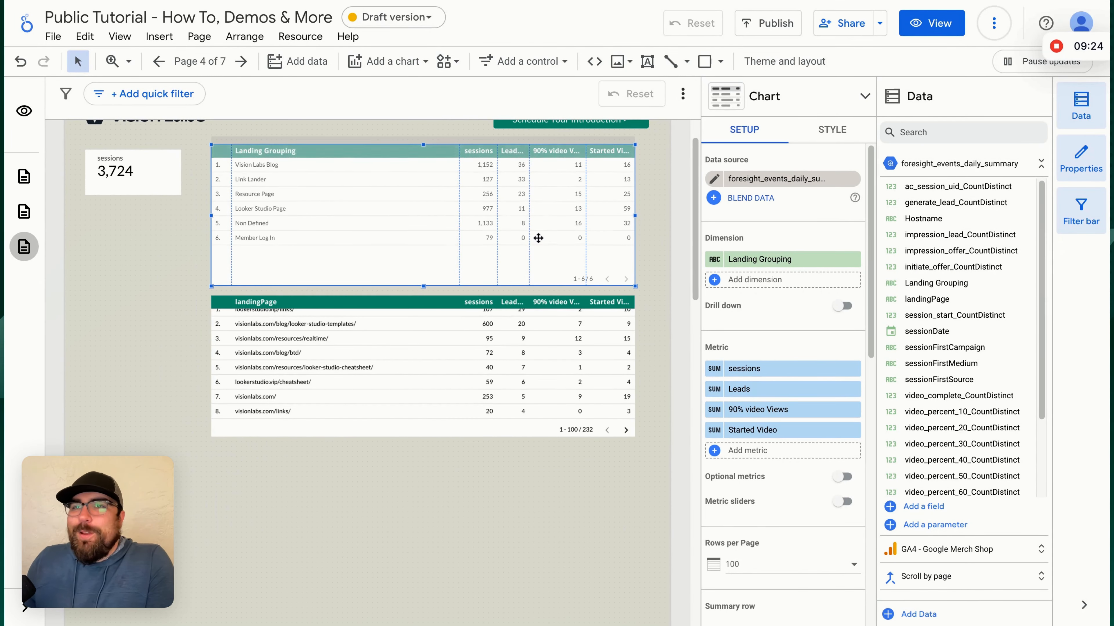
# Fit the Landing Grouping table's columns so their full headers show, and hide the data field list
pyautogui.doubleClick(530, 219)
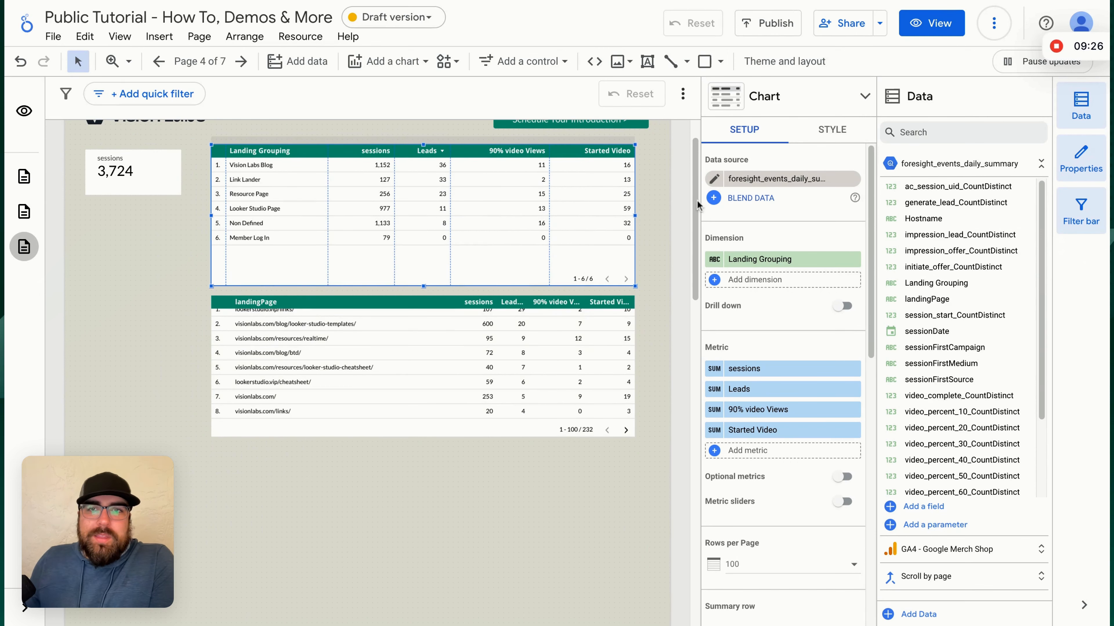
pyautogui.click(1081, 105)
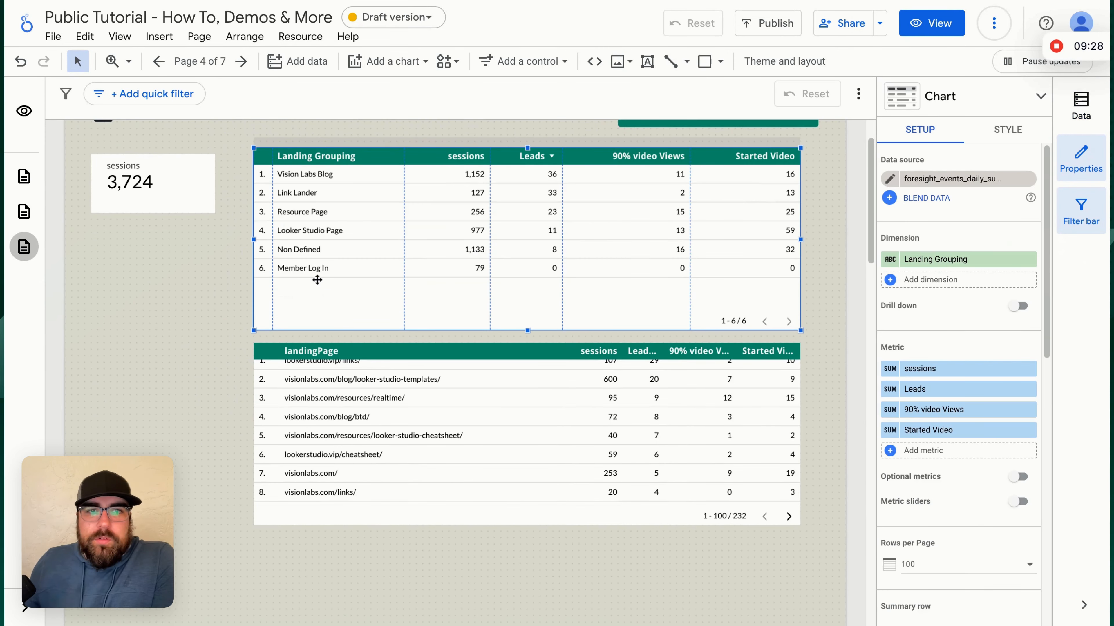
# Cross-filter the report by the Non Defined row of the Landing Grouping table
pyautogui.click(300, 249)
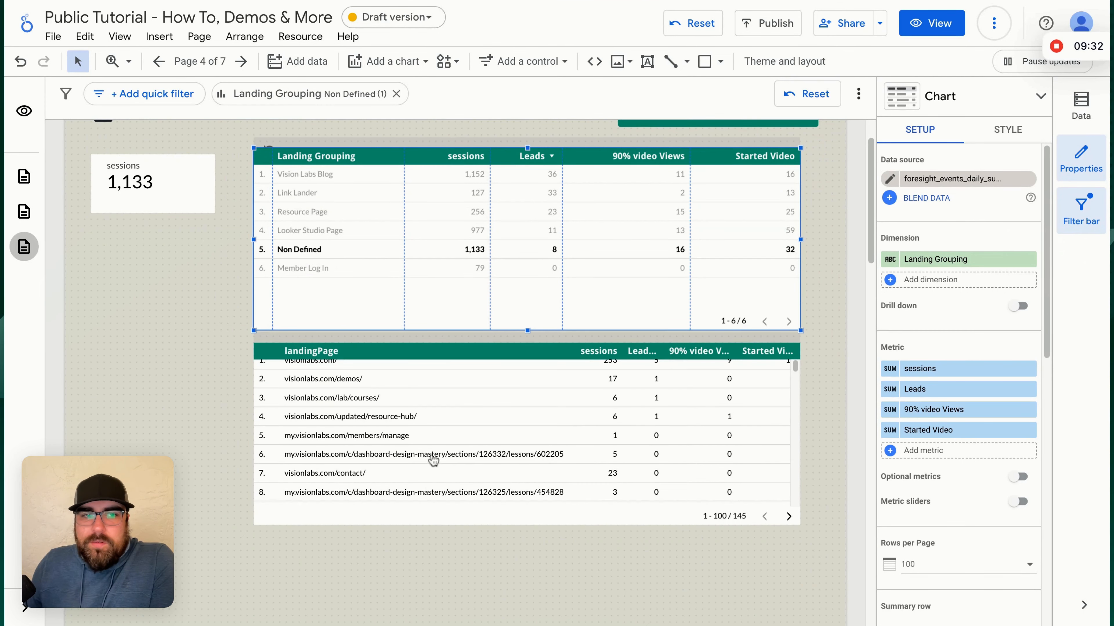
# Clear the Non Defined cross-filter from the Landing Grouping table
pyautogui.scroll(1, 394, 448)
pyautogui.moveTo(397, 410); pyautogui.dragTo(380, 407)
pyautogui.scroll(-1, 373, 455)
pyautogui.click(360, 250)
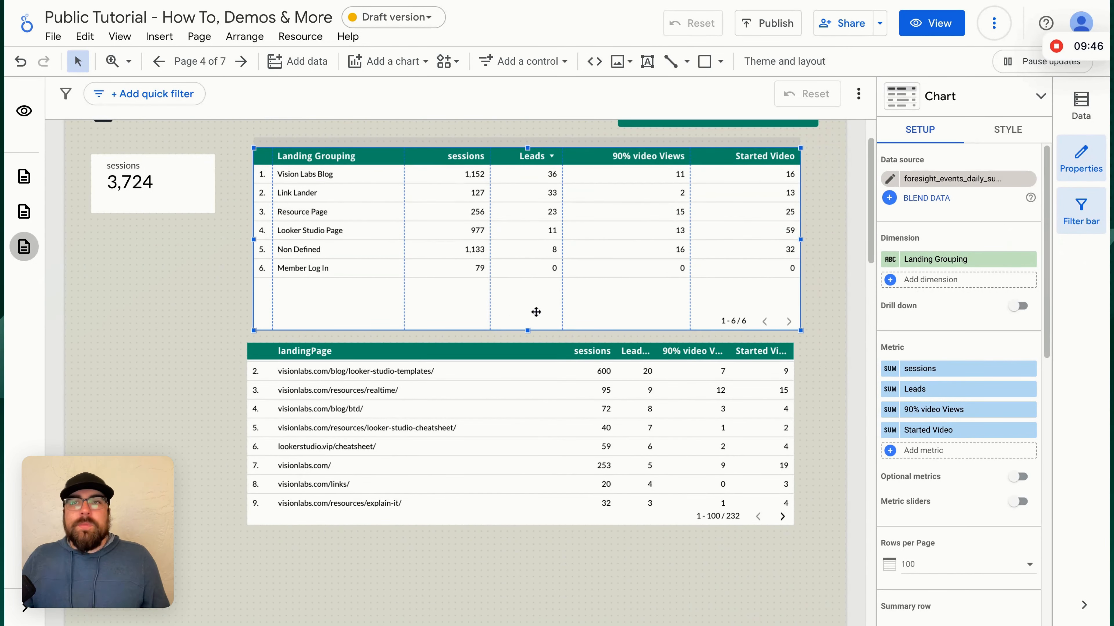
# Start a new calculated metric for the Landing Grouping table with the formula SUM(generate_lead_CountDistinct)
pyautogui.click(923, 450)
pyautogui.click(925, 608)
pyautogui.click(840, 359)
pyautogui.write('su')
pyautogui.press('Return')
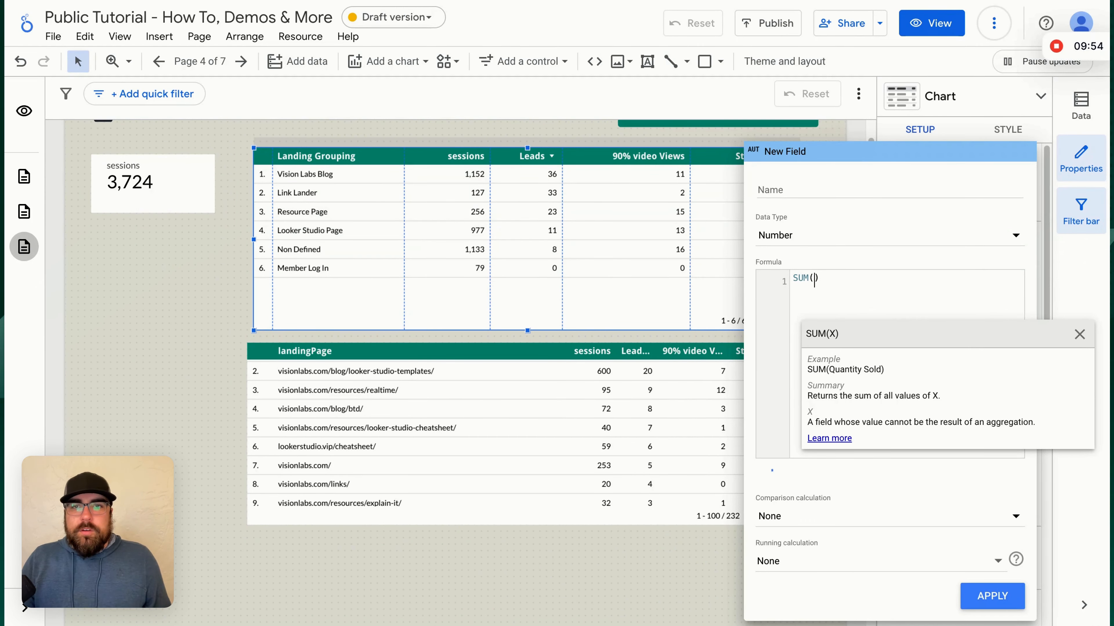
pyautogui.write('gener')
pyautogui.click(898, 365)
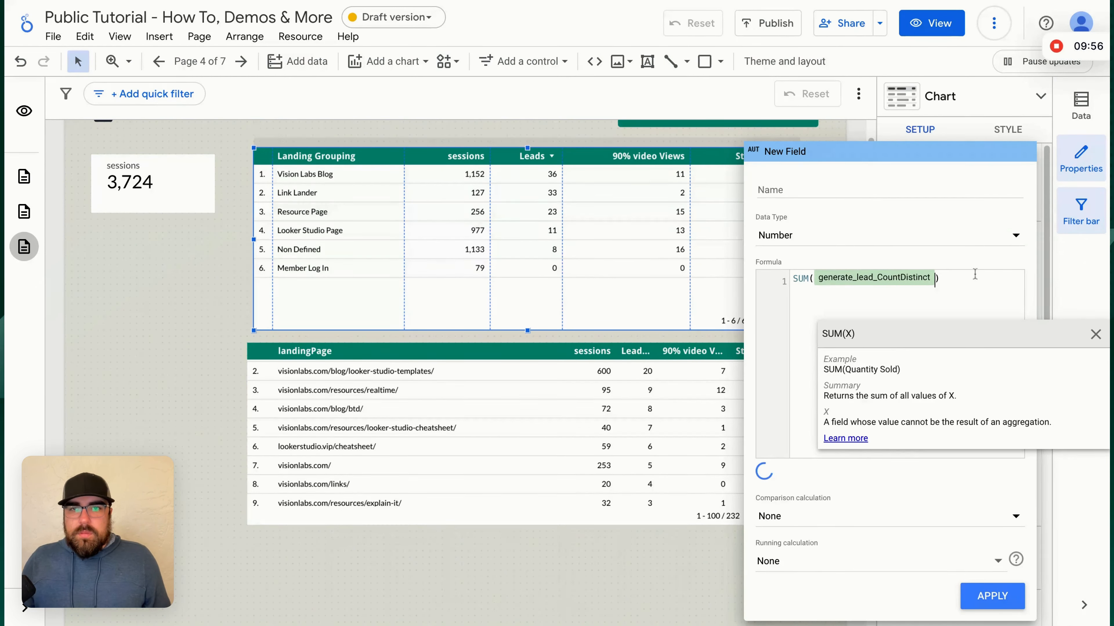
# Extend the new field's formula to divide the lead sum by SUM(ac_session_uid_CountDistinct)
pyautogui.click(974, 274)
pyautogui.write('/ ')
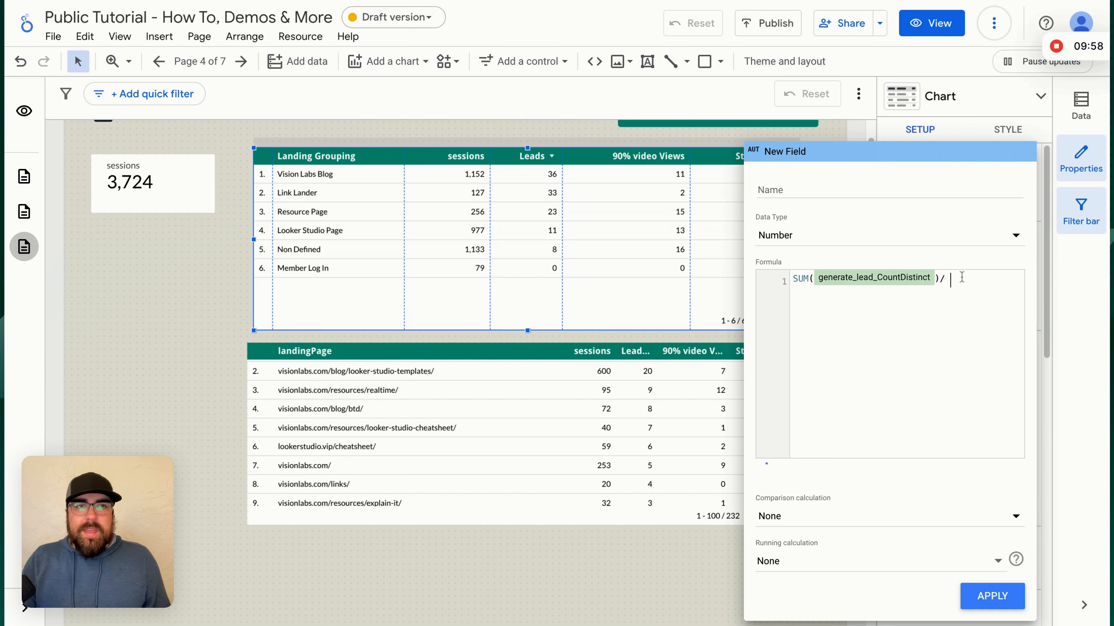
pyautogui.write('SUM(sessio')
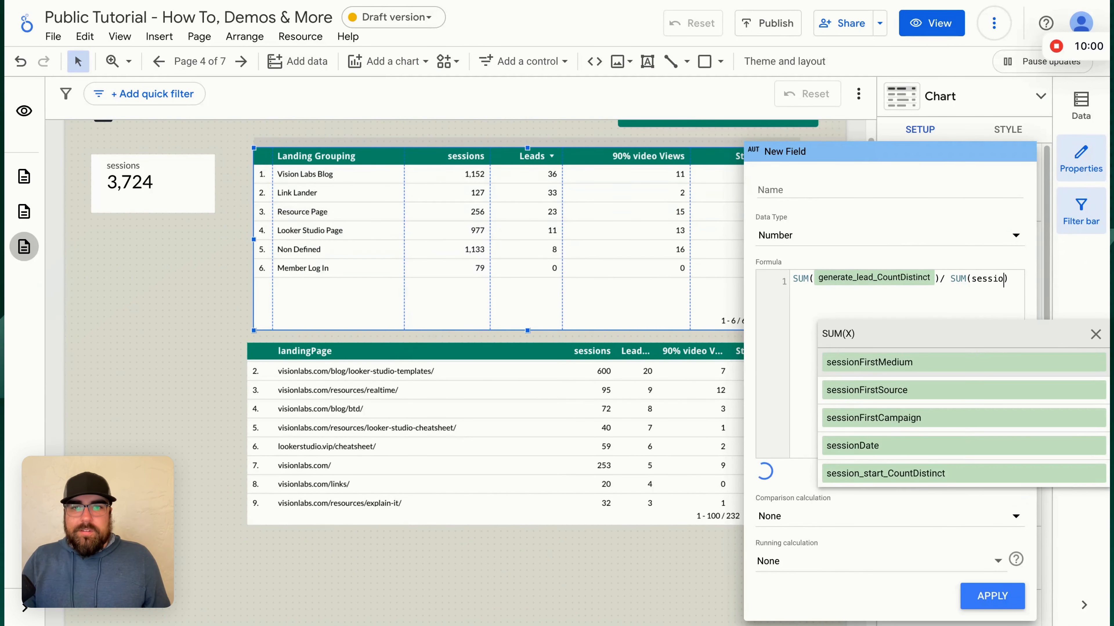
pyautogui.write('n')
pyautogui.press('BackSpace')
pyautogui.press('BackSpace')
pyautogui.press('BackSpace')
pyautogui.press('BackSpace')
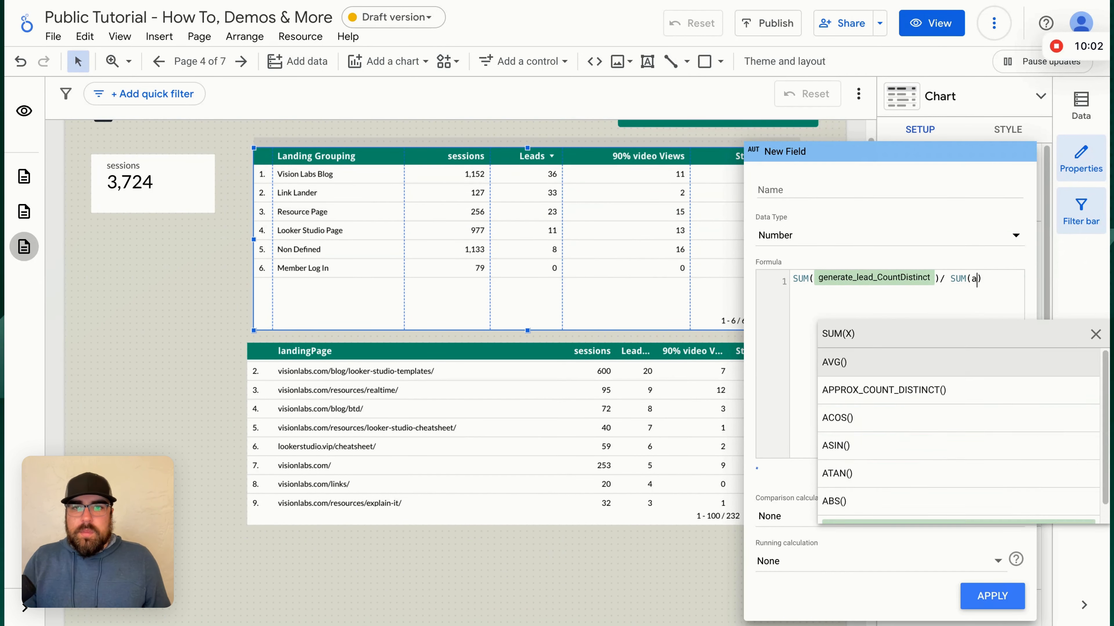
pyautogui.write('ac')
pyautogui.click(906, 390)
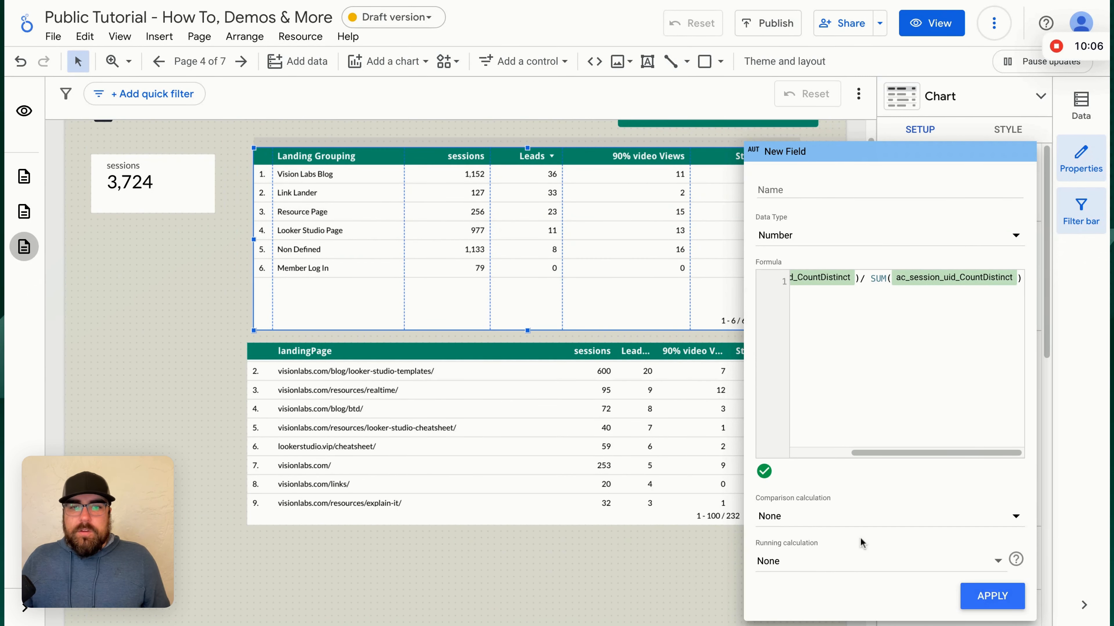
# Set the calculated field's data type to Percent, name it "Lead Conversion Rate" and apply it
pyautogui.click(858, 523)
pyautogui.click(805, 251)
pyautogui.click(805, 251)
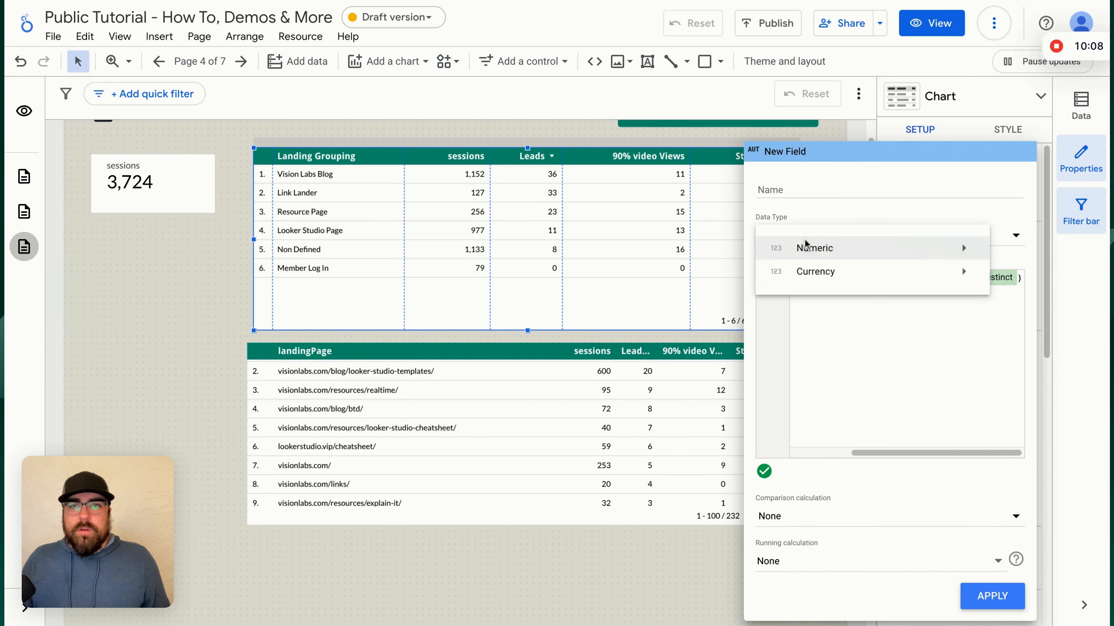
pyautogui.moveTo(818, 248)
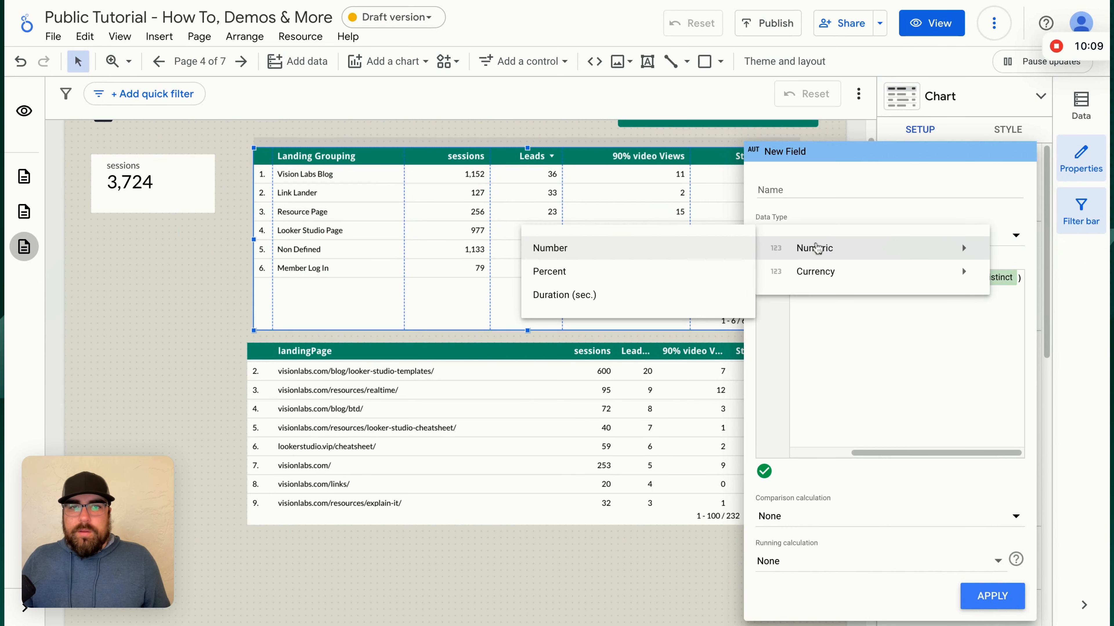
pyautogui.click(618, 272)
pyautogui.click(779, 191)
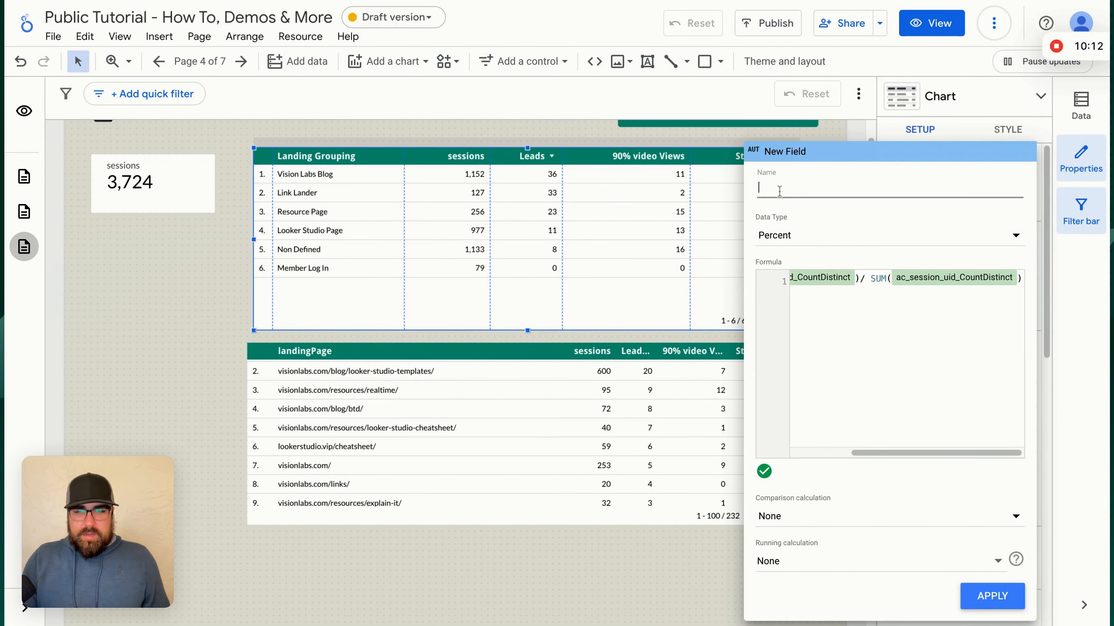
pyautogui.write('Lead Conversion Rate')
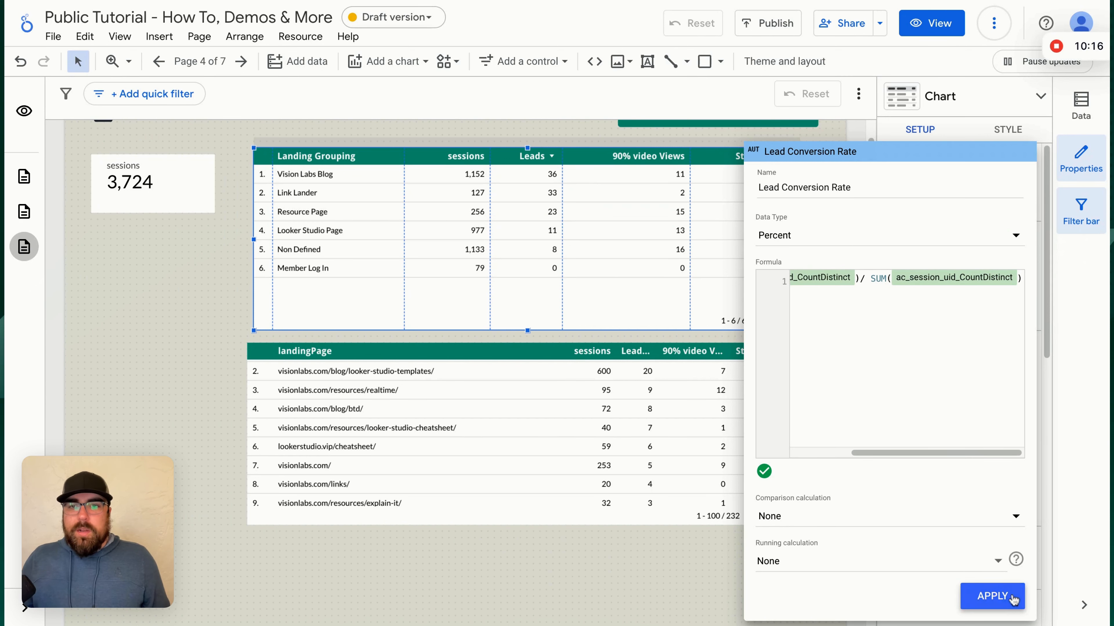
pyautogui.click(993, 596)
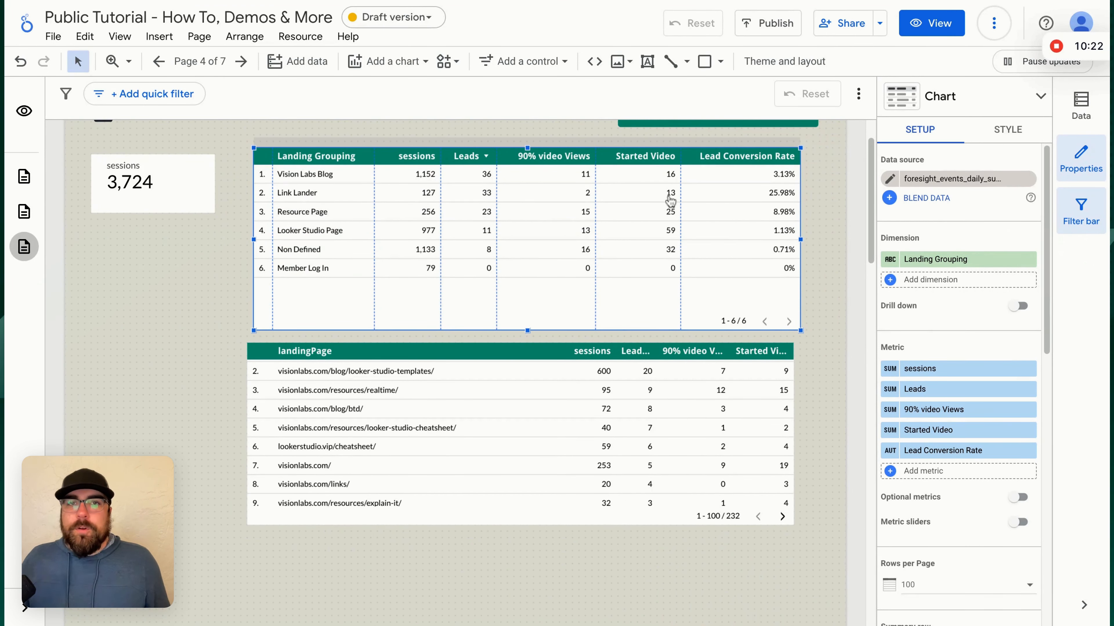
# Remove the Started Video and 90% video Views metrics from the Landing Grouping table and reduce the table's height
pyautogui.click(1029, 429)
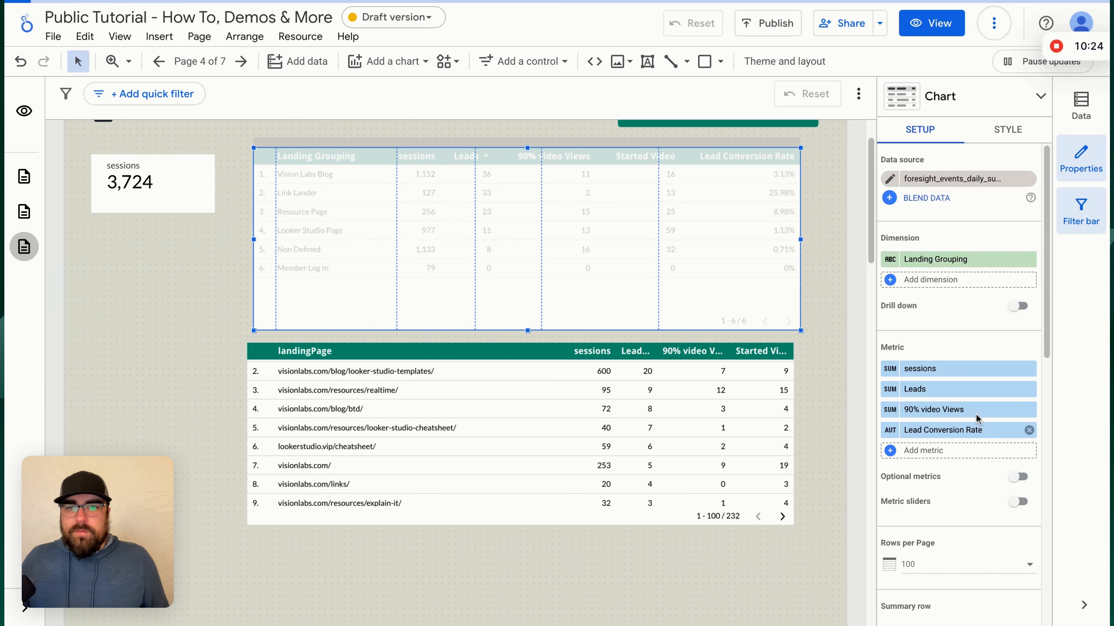
pyautogui.click(1029, 412)
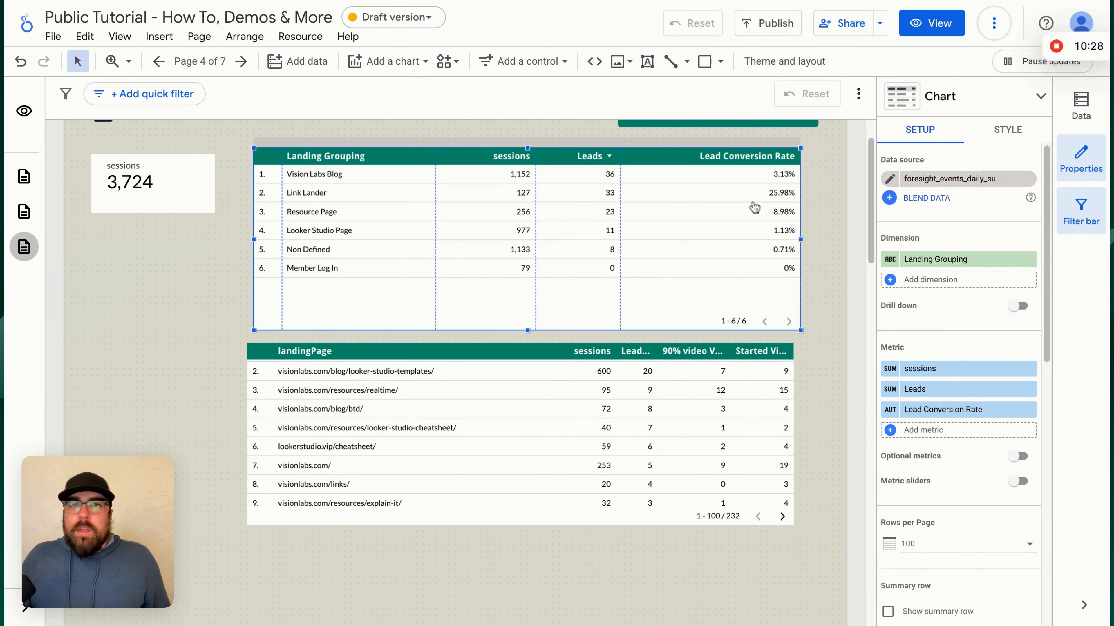
pyautogui.moveTo(528, 330); pyautogui.dragTo(528, 304)
# Move the landingPage table down and place a copy of the Landing Grouping table in the gap above it
pyautogui.moveTo(521, 409); pyautogui.dragTo(527, 578)
pyautogui.click(639, 253)
pyautogui.press('super+c')
pyautogui.press('super+v')
pyautogui.press('Down')
pyautogui.press('Down')
pyautogui.press('Down')
pyautogui.press('Down')
pyautogui.press('Down')
pyautogui.press('Down')
pyautogui.press('Down')
pyautogui.press('Down')
pyautogui.press('Down')
pyautogui.press('Down')
pyautogui.press('Down')
pyautogui.press('Down')
pyautogui.press('Down')
pyautogui.press('Down')
pyautogui.press('Down')
pyautogui.press('Down')
pyautogui.press('Down')
pyautogui.press('Down')
pyautogui.press('Down')
pyautogui.press('Down')
pyautogui.press('Up')
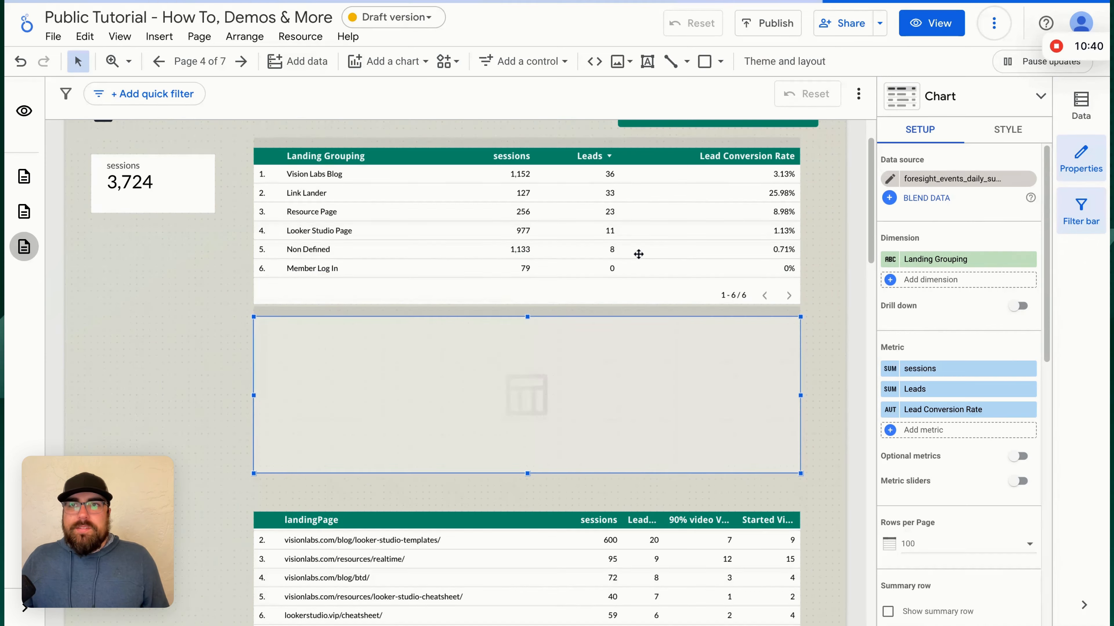
# Replace the copied table's Landing Grouping dimension with sessionFirstSource
pyautogui.click(950, 259)
pyautogui.write('ses')
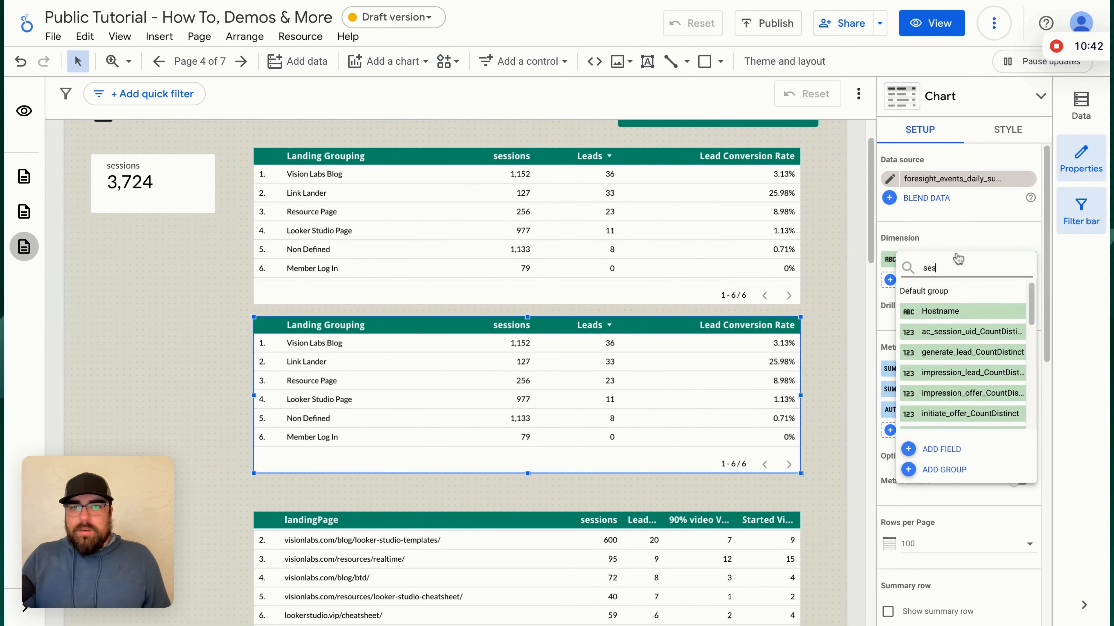
pyautogui.write('sion sourc')
pyautogui.press('BackSpace')
pyautogui.press('BackSpace')
pyautogui.press('BackSpace')
pyautogui.press('BackSpace')
pyautogui.press('BackSpace')
pyautogui.press('BackSpace')
pyautogui.press('BackSpace')
pyautogui.press('BackSpace')
pyautogui.press('BackSpace')
pyautogui.press('BackSpace')
pyautogui.press('BackSpace')
pyautogui.press('BackSpace')
pyautogui.press('BackSpace')
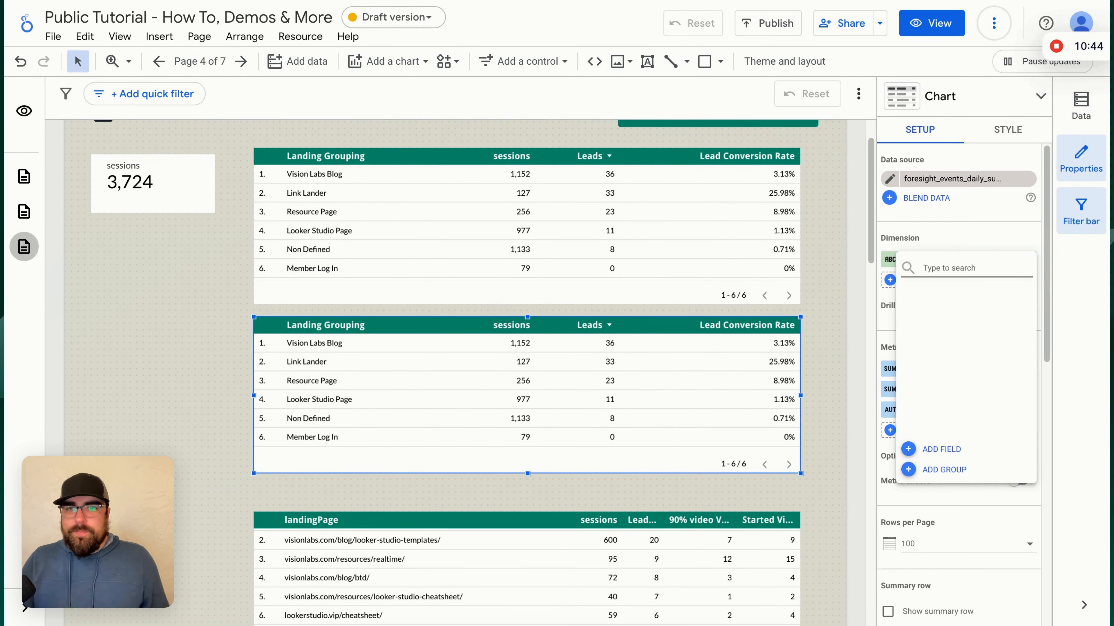
pyautogui.write('ses')
pyautogui.click(956, 394)
# Add sessionFirstMedium as a second dimension of the sessionFirstSource table
pyautogui.click(930, 280)
pyautogui.write('med')
pyautogui.click(920, 332)
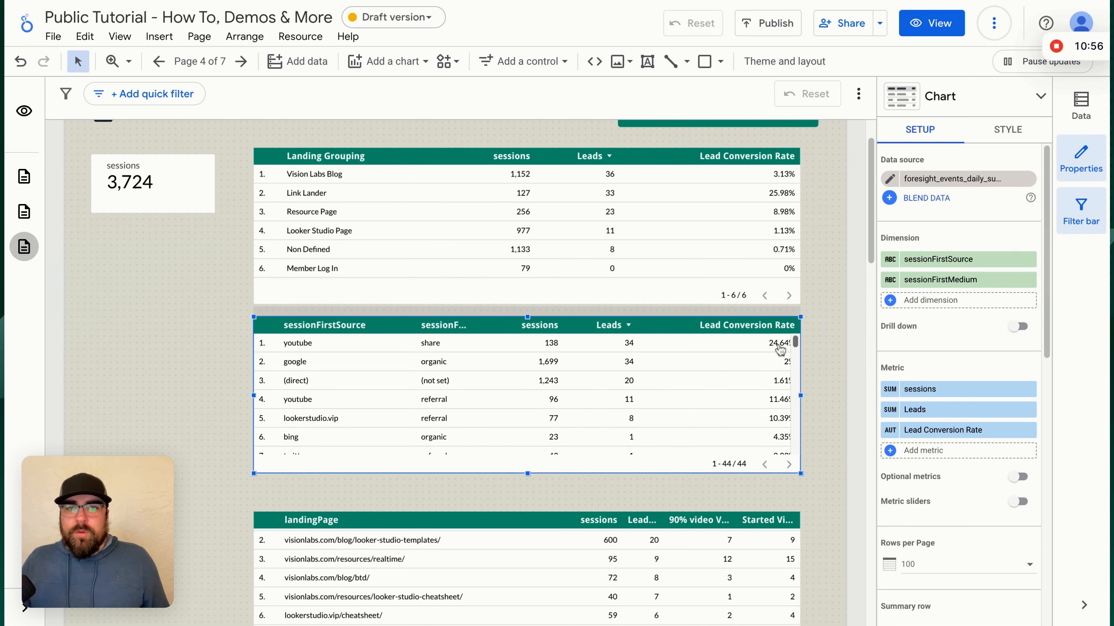
# Display the Landing Grouping table's Lead Conversion Rate metric as bars with the number shown
pyautogui.click(748, 263)
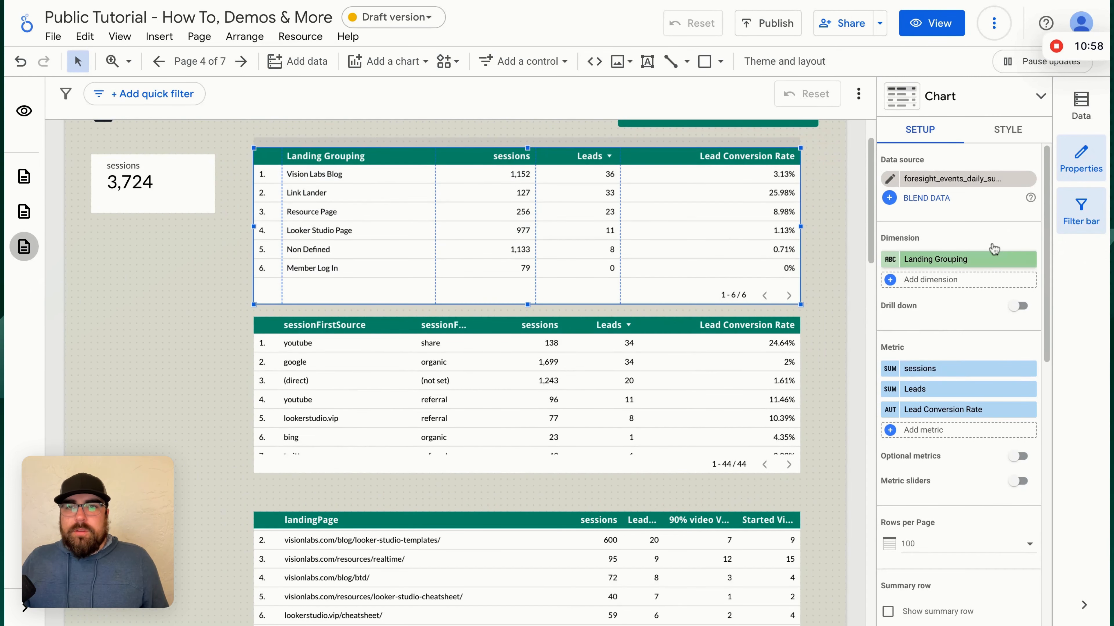
pyautogui.click(1008, 131)
pyautogui.scroll(-10, 986, 308)
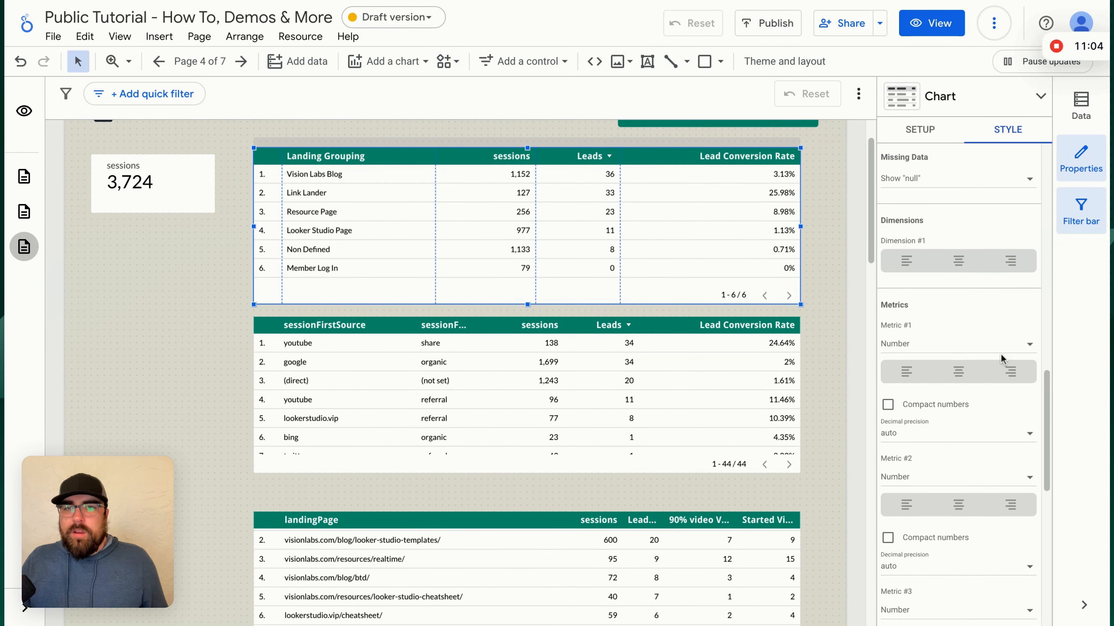
pyautogui.scroll(-5, 1002, 360)
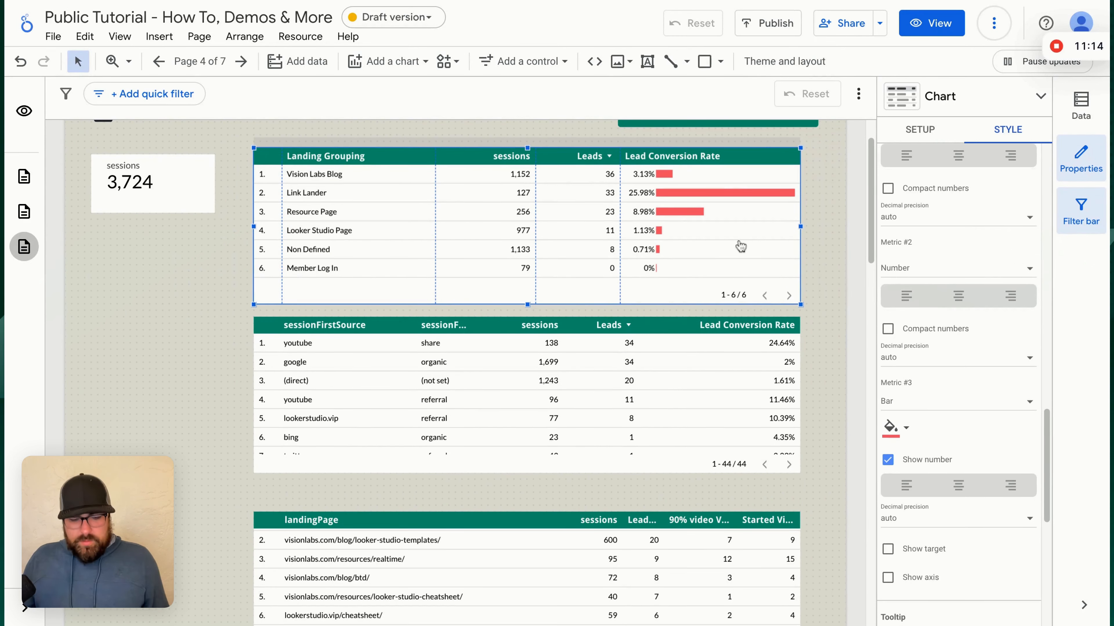
# Apply the Landing Grouping table's bar style to the sessionFirstSource table with Paste special
pyautogui.click(719, 381)
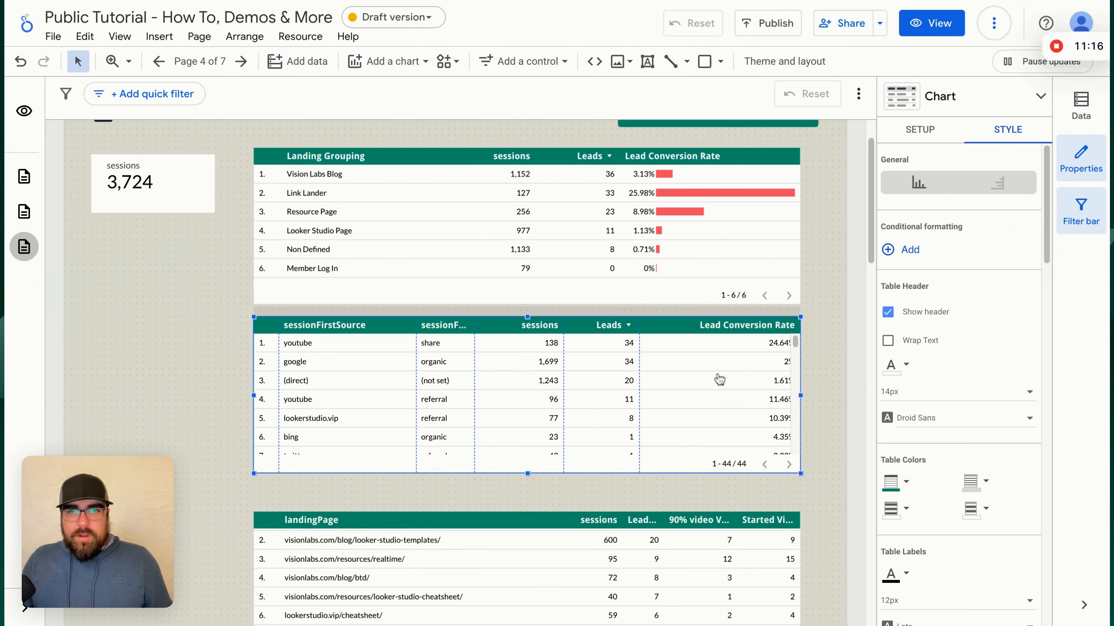
pyautogui.rightClick(701, 377)
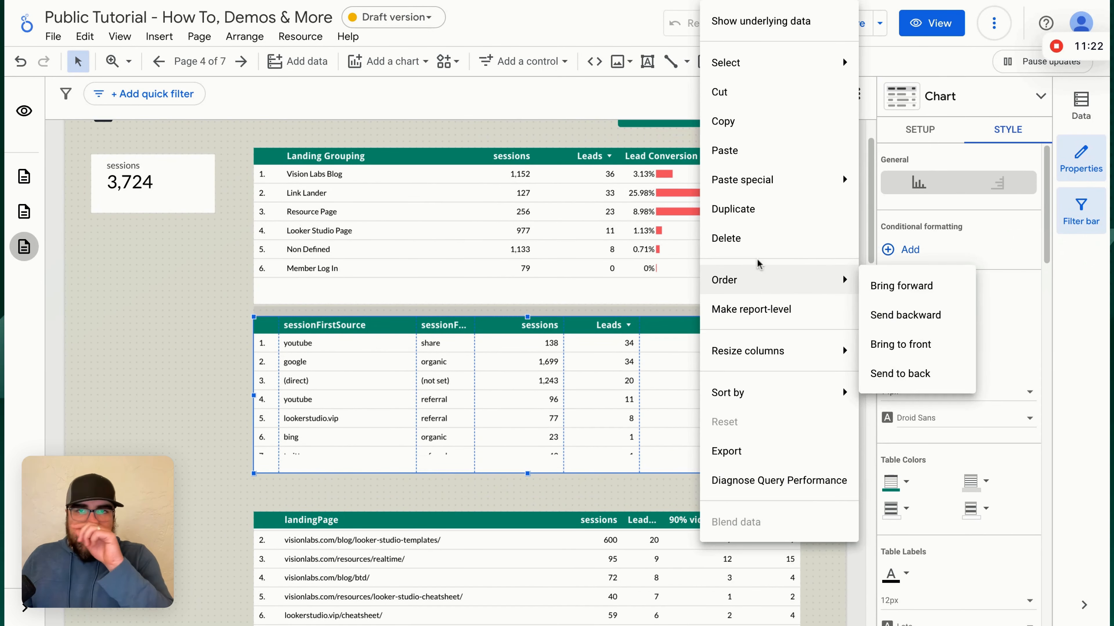
pyautogui.moveTo(753, 182)
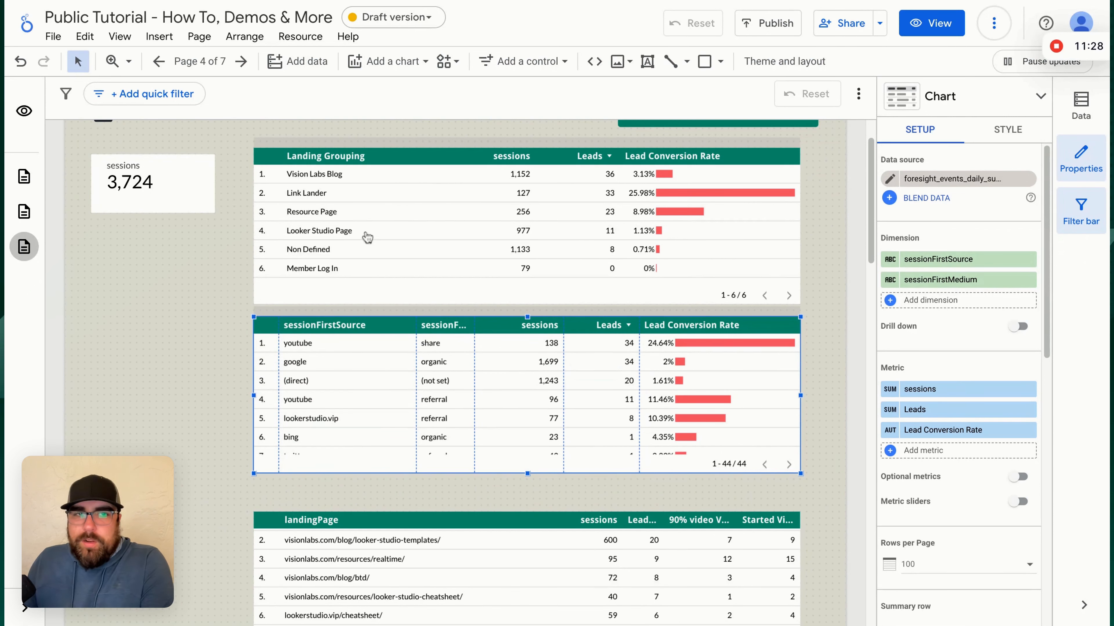
# Remove the sessionFirstMedium dimension from the sessionFirstSource table and dismiss the save error
pyautogui.scroll(-5, 447, 382)
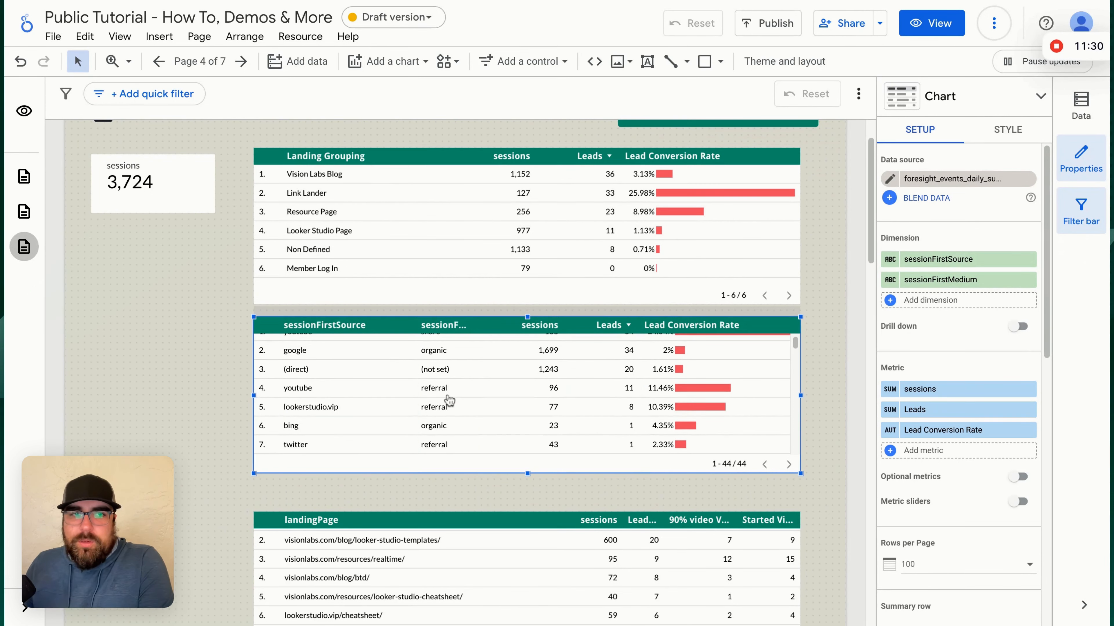
pyautogui.scroll(5, 449, 399)
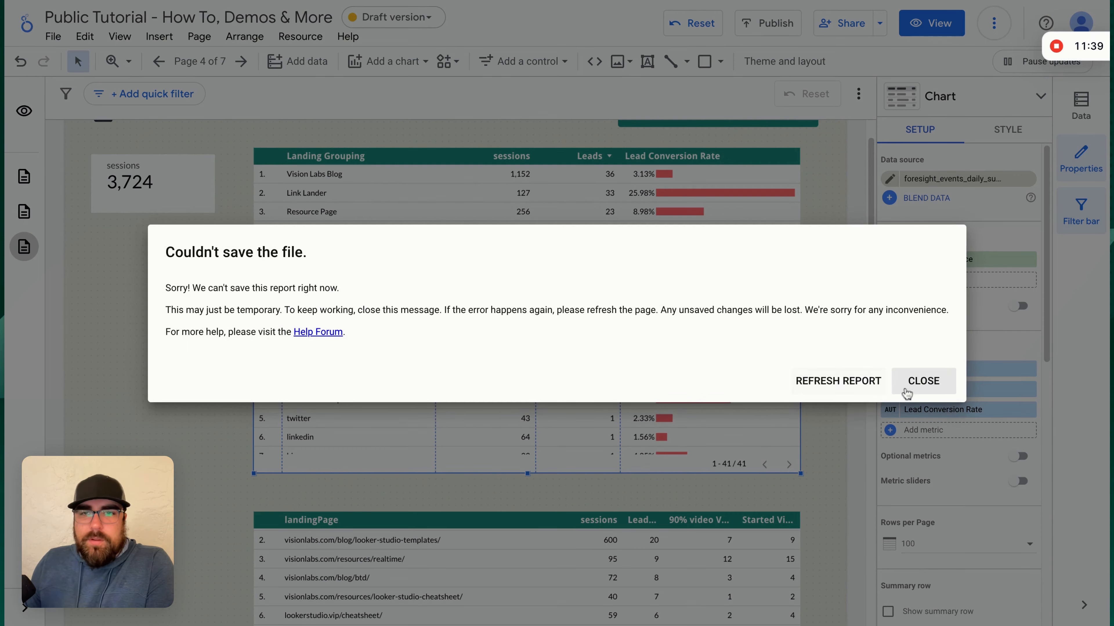
pyautogui.click(908, 391)
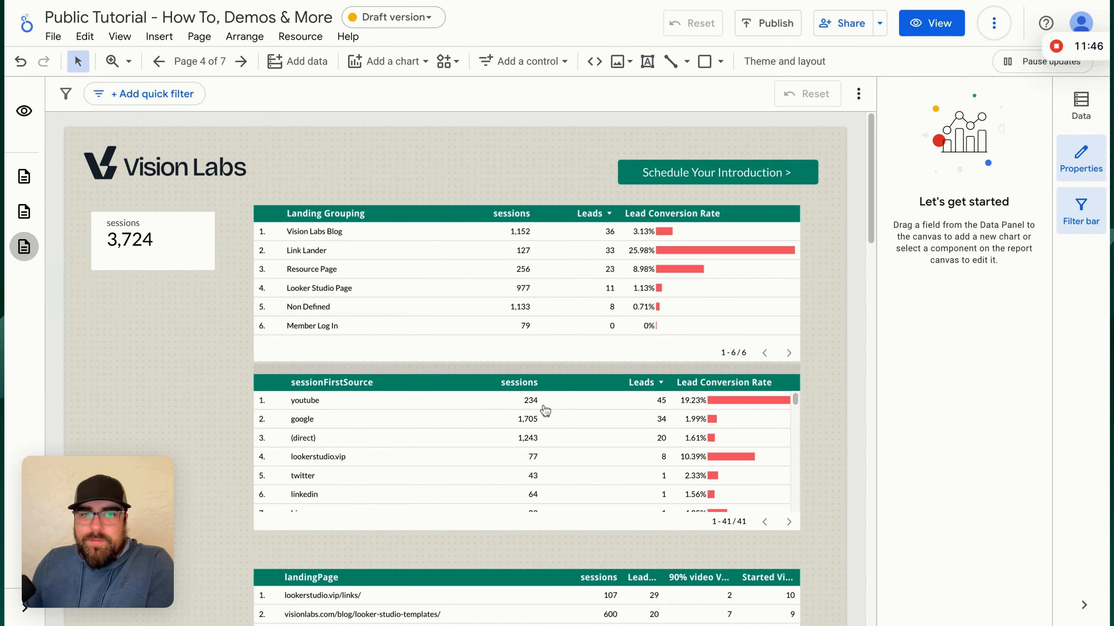
# Cross-filter the report by the youtube row of the sessionFirstSource table
pyautogui.click(671, 409)
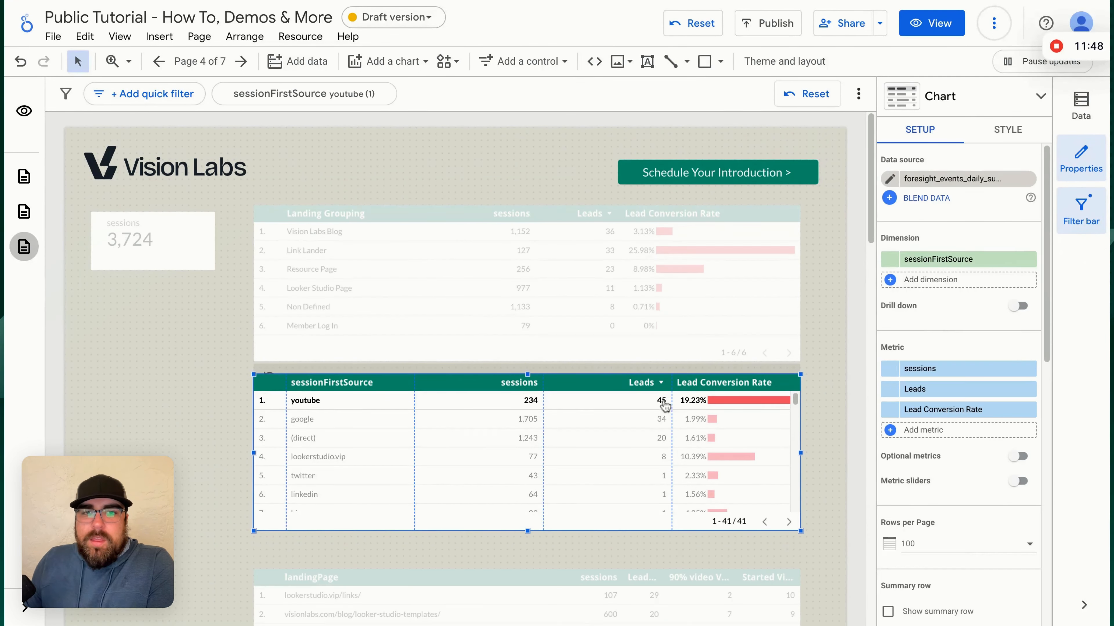
pyautogui.scroll(-1, 263, 408)
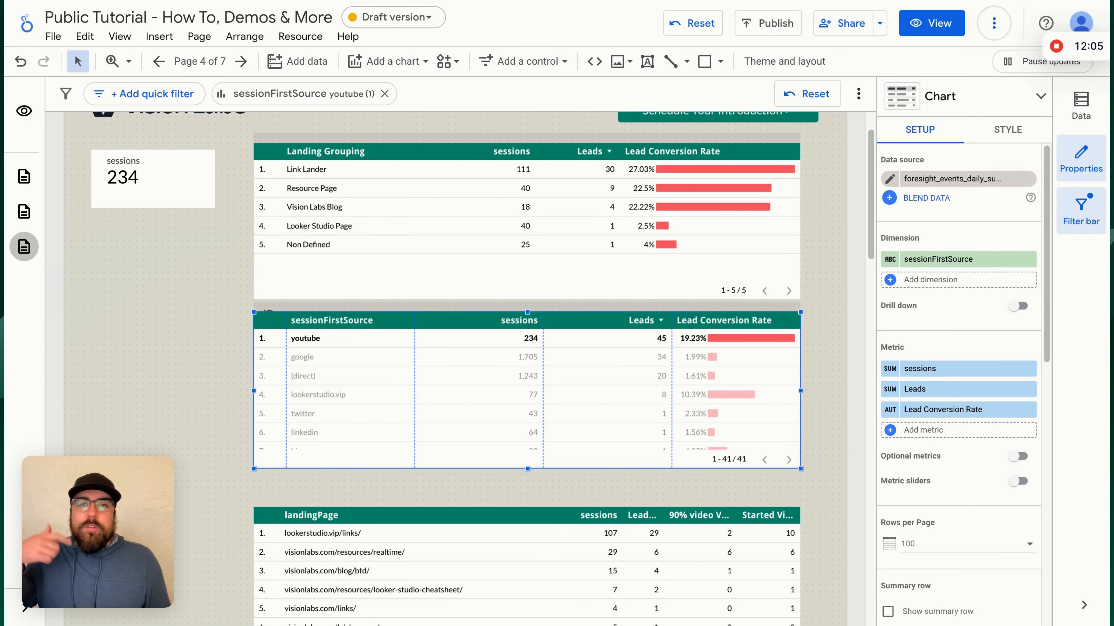
# Add sessions again to the Landing Grouping table's metrics and place it directly after the first sessions metric
pyautogui.click(554, 226)
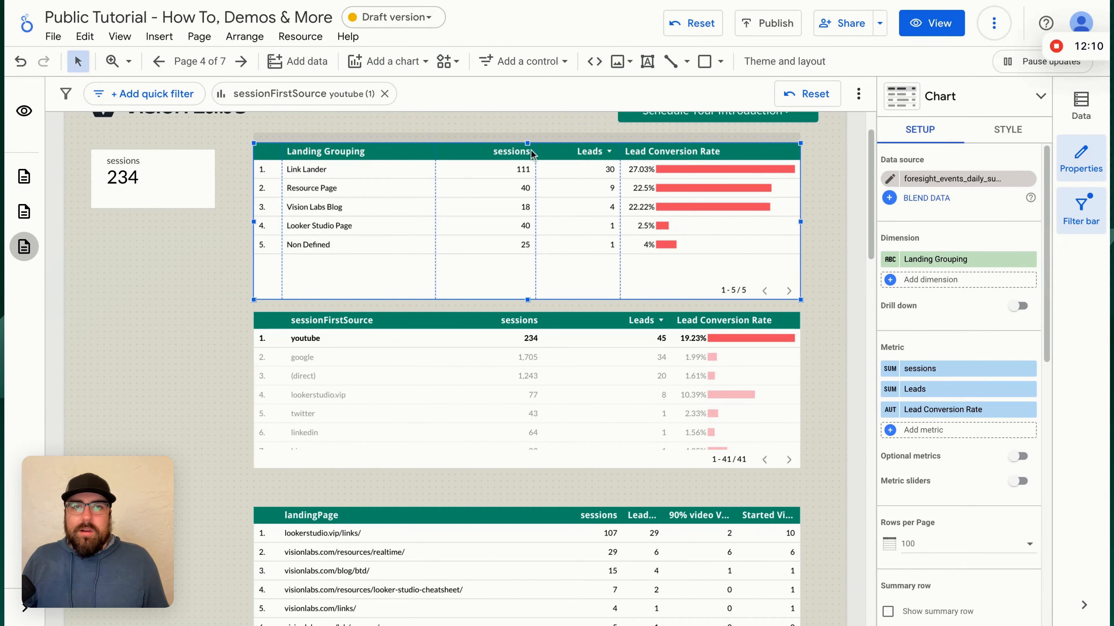
pyautogui.click(924, 432)
pyautogui.write('sess')
pyautogui.click(945, 449)
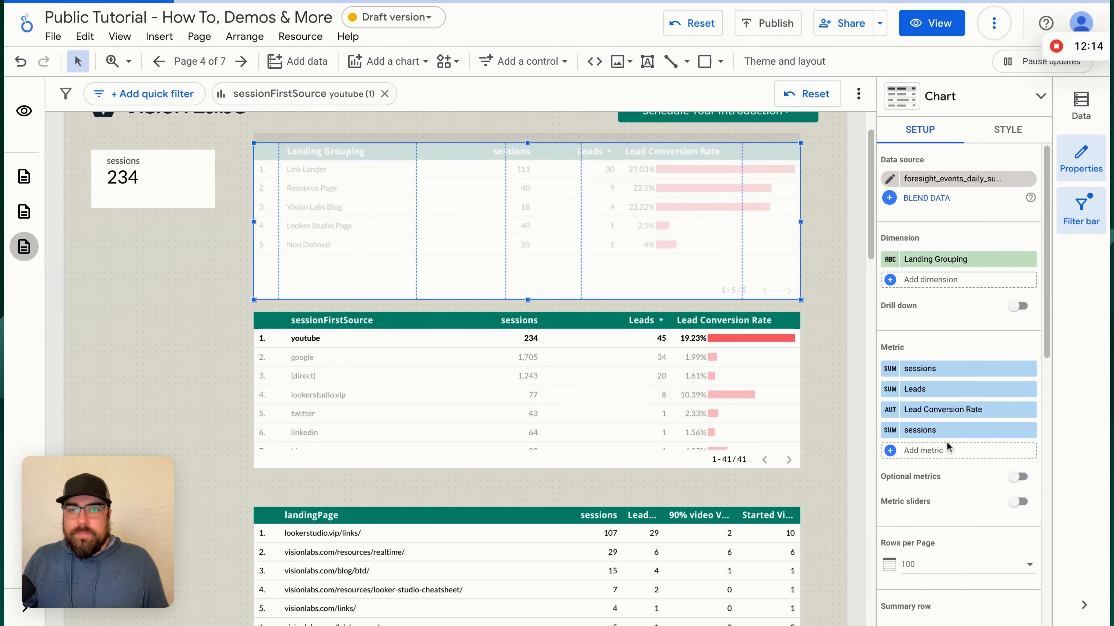
pyautogui.moveTo(940, 435); pyautogui.dragTo(940, 391)
# Set the second sessions metric's comparison calculation to Percent of total
pyautogui.click(889, 390)
pyautogui.click(930, 553)
pyautogui.click(963, 590)
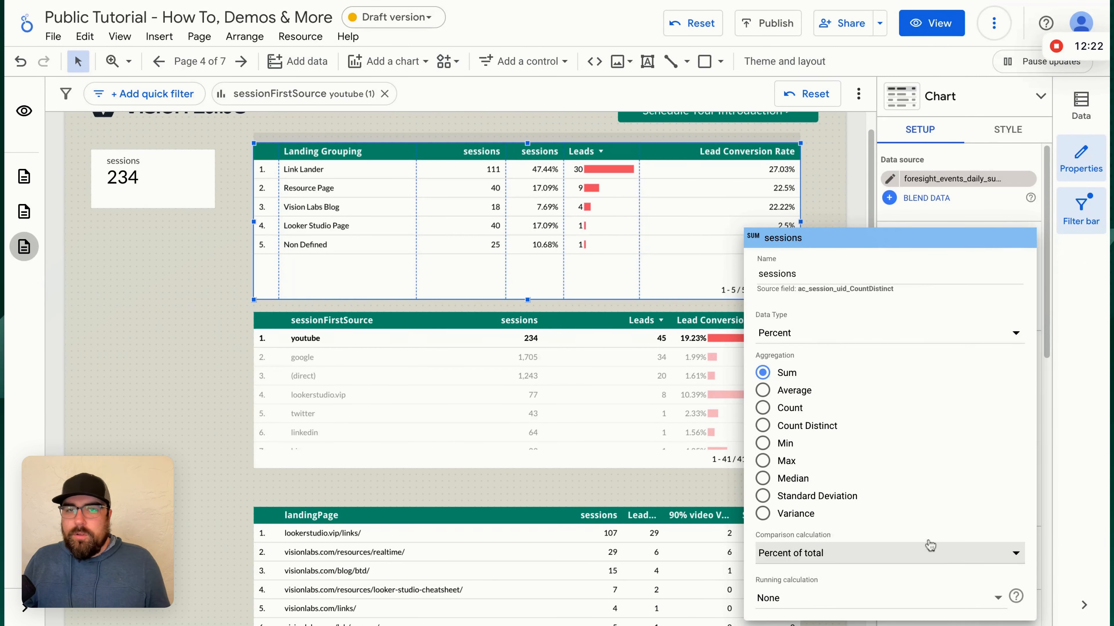
pyautogui.click(838, 184)
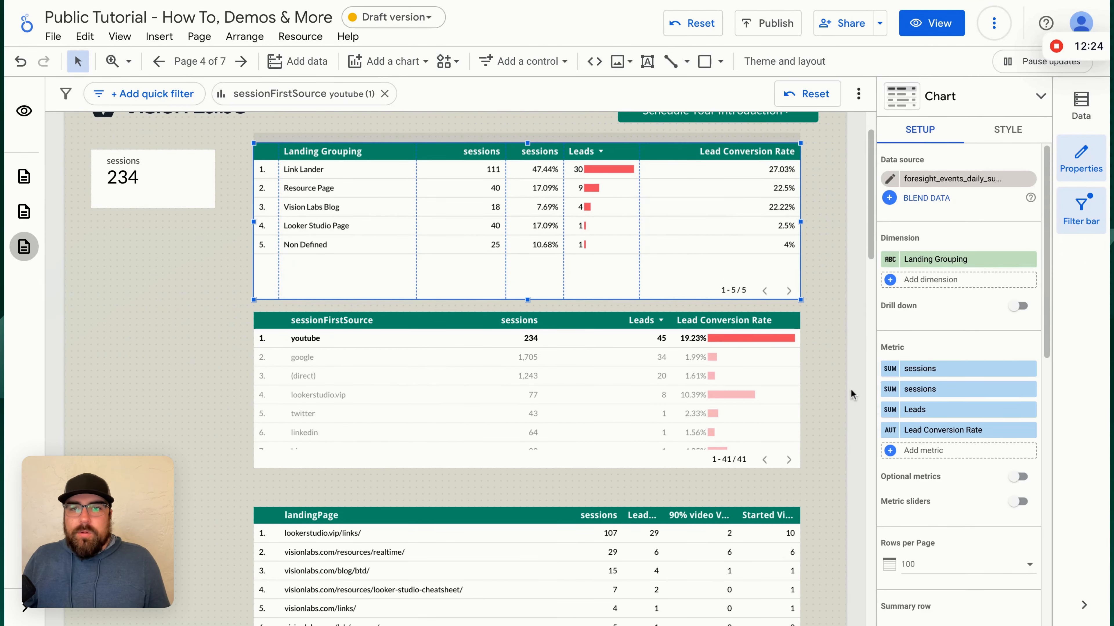
# Rename the second sessions metric as "% of total"
pyautogui.click(889, 389)
pyautogui.hotkey('ctrl', 'a')
pyautogui.press('BackSpace')
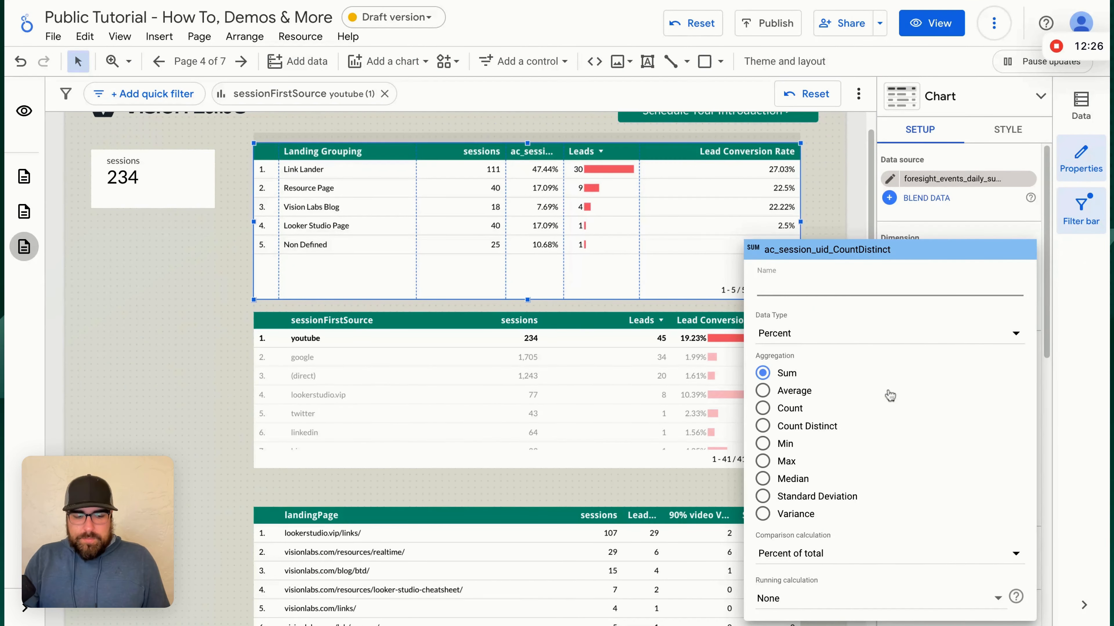
pyautogui.write('% of total')
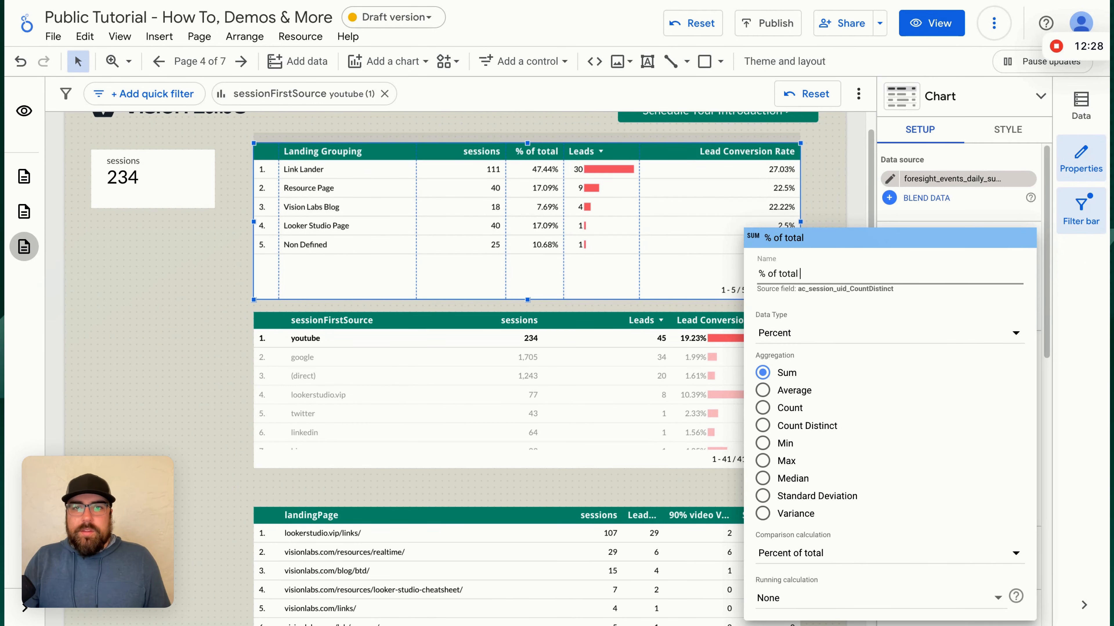
# Extend the second sessions metric's name to "% of total Sessions" in the Landing Grouping table
pyautogui.write(' Sessions')
pyautogui.press('Return')
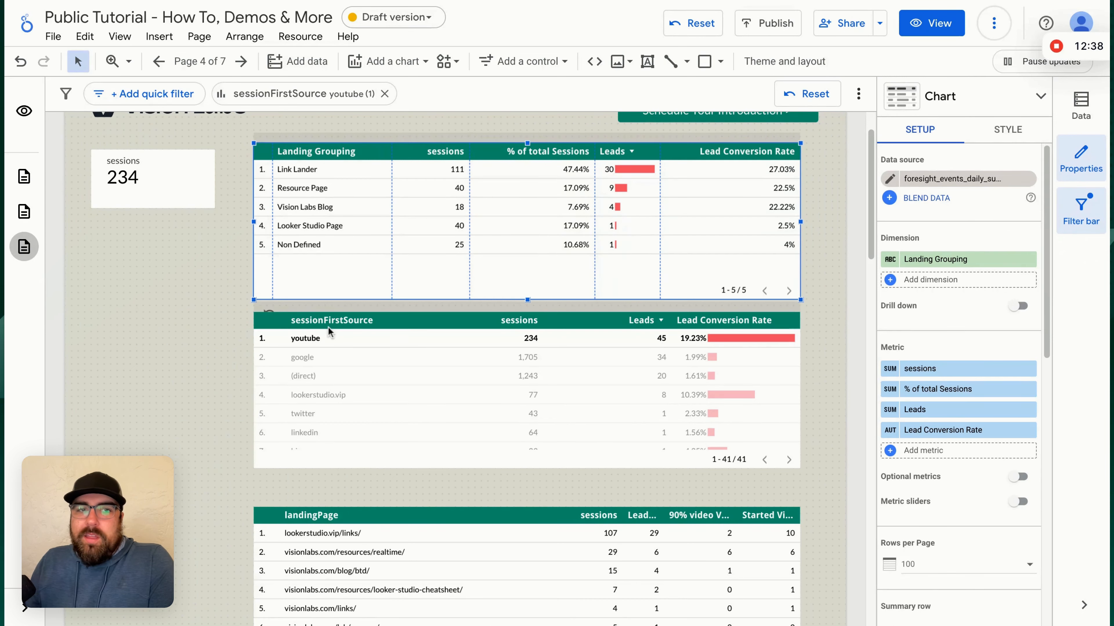
# Clear the youtube cross-filter and filter the report by the google row of the sessionFirstSource table
pyautogui.click(316, 352)
pyautogui.click(312, 344)
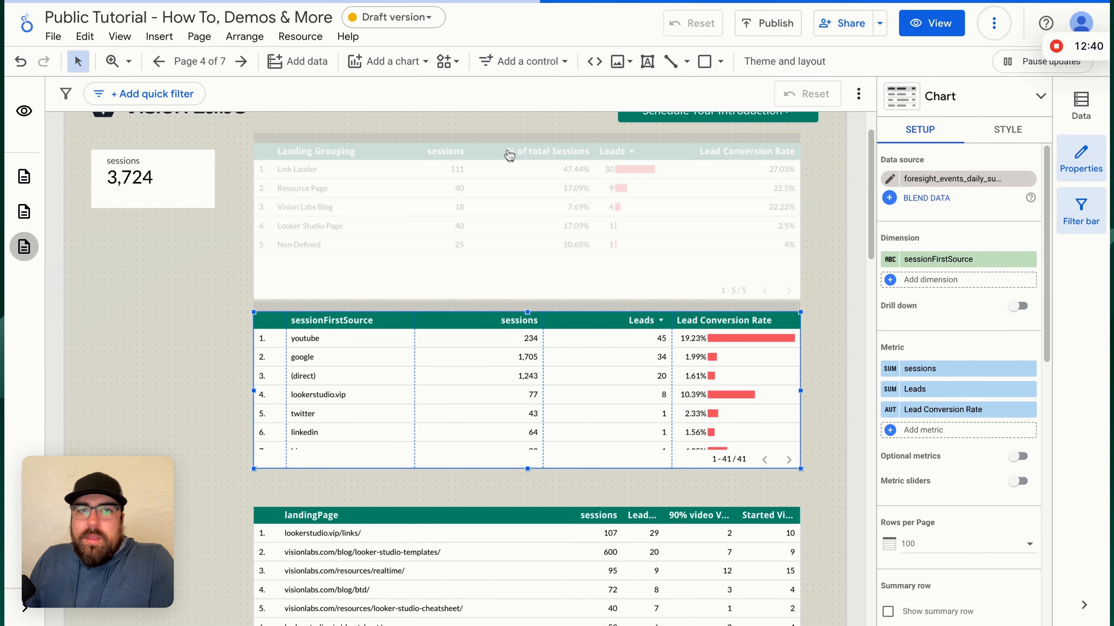
pyautogui.click(357, 354)
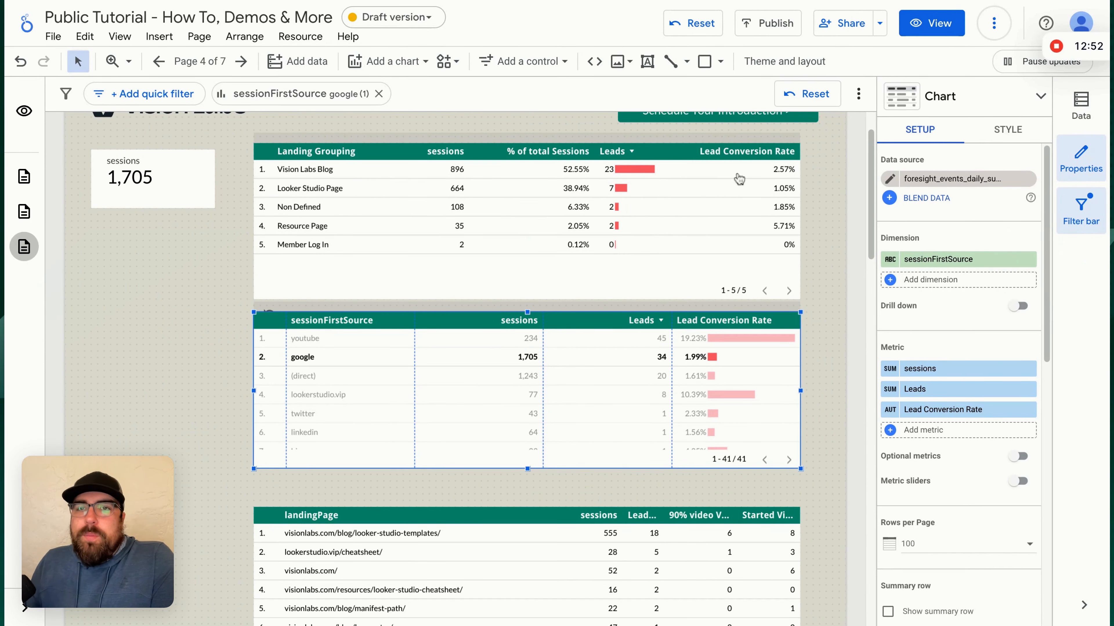
pyautogui.scroll(-1, 486, 492)
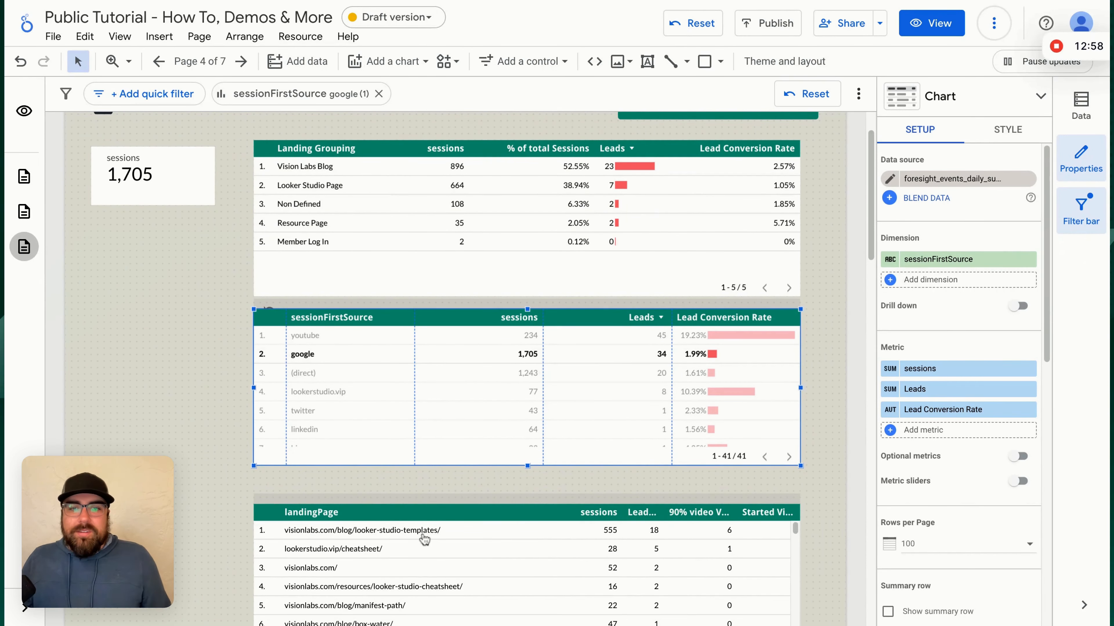
# Delete the existing landingPage table and place a duplicate of the sessionFirstSource table directly below the original
pyautogui.click(467, 578)
pyautogui.press('Delete')
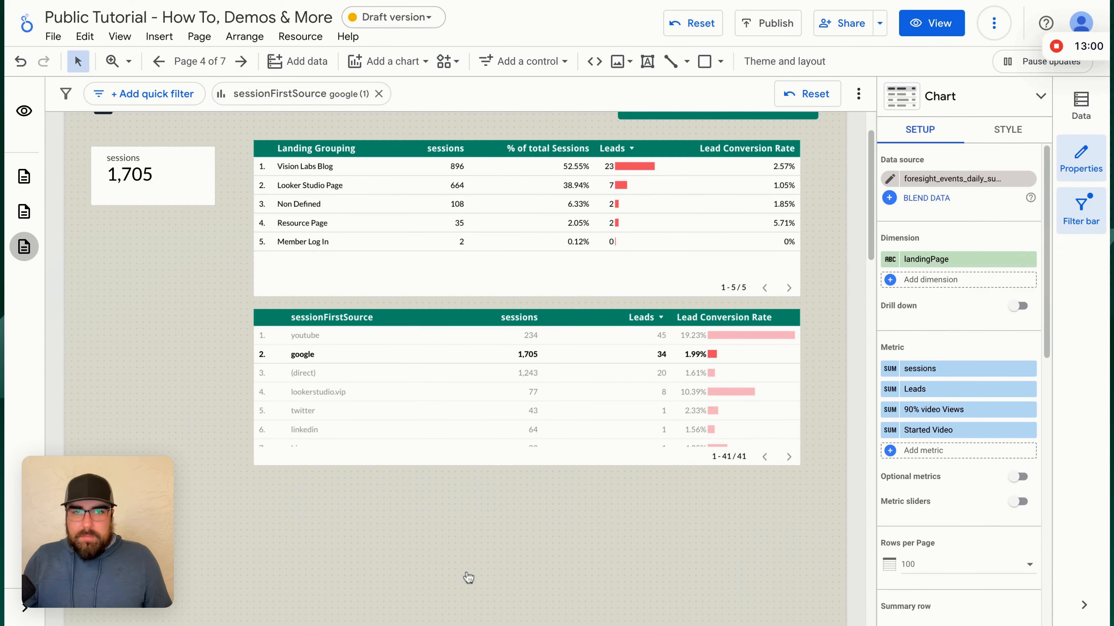
pyautogui.click(473, 428)
pyautogui.hotkey('ctrl', 'd')
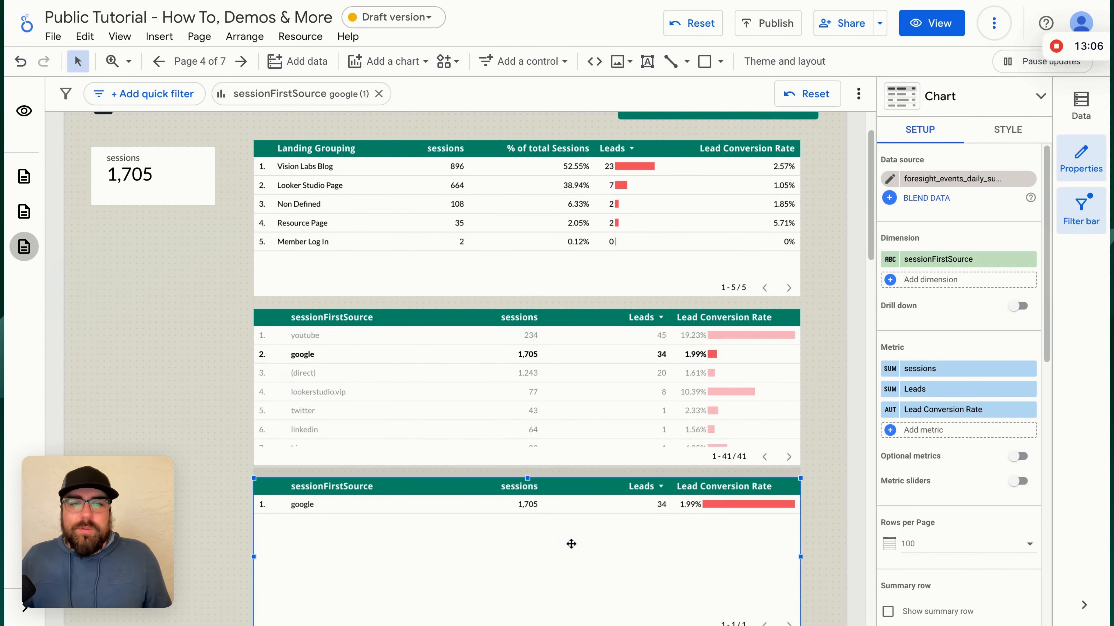
# Change the duplicated table's dimension to landingPage
pyautogui.click(930, 281)
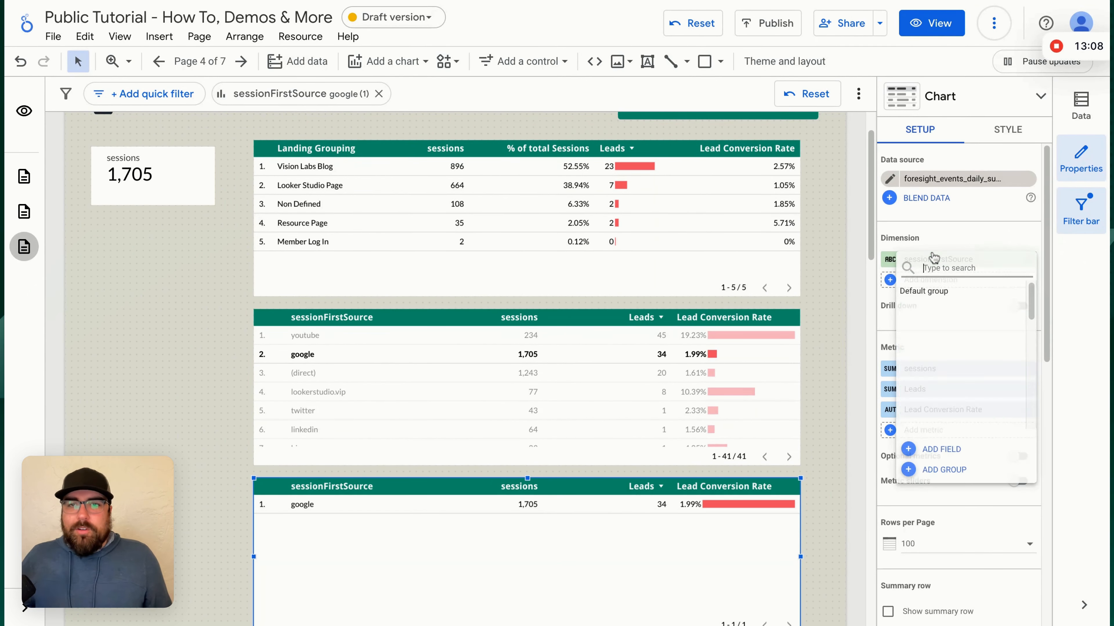
pyautogui.write('lan')
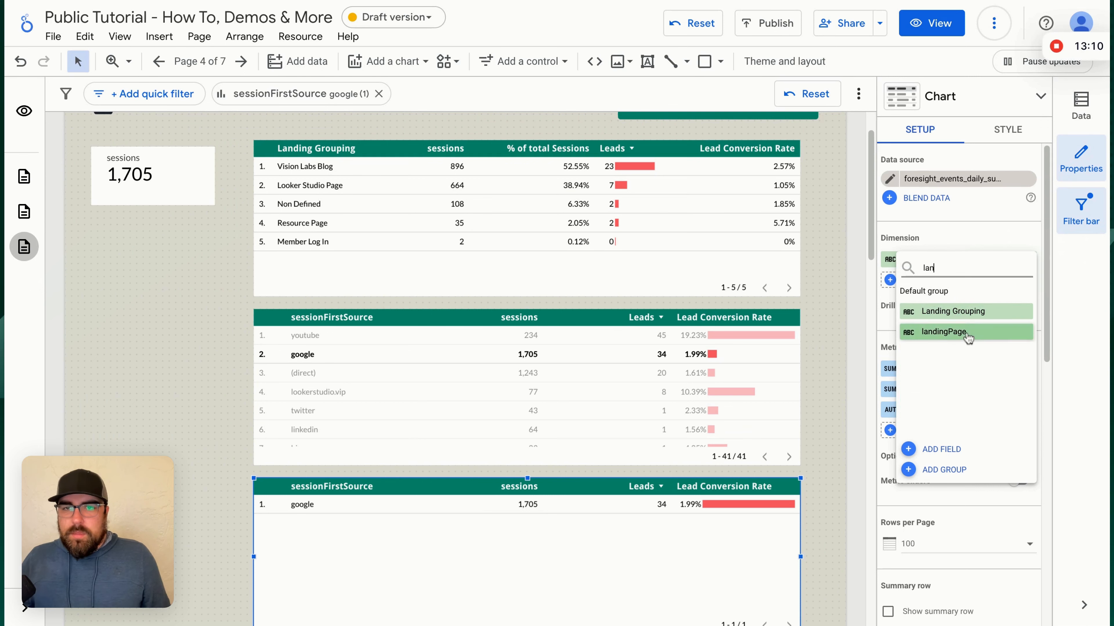
pyautogui.click(943, 332)
pyautogui.scroll(-3, 819, 397)
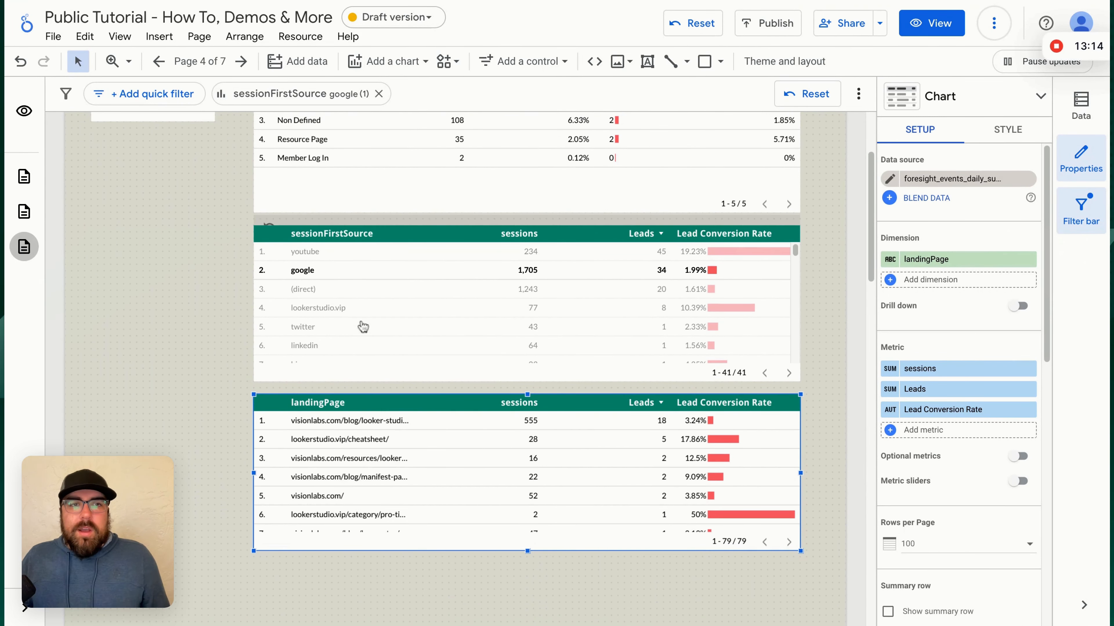
# Cross-filter the report by the Vision Labs Blog row of the Landing Grouping table and check the other tables
pyautogui.scroll(3, 305, 279)
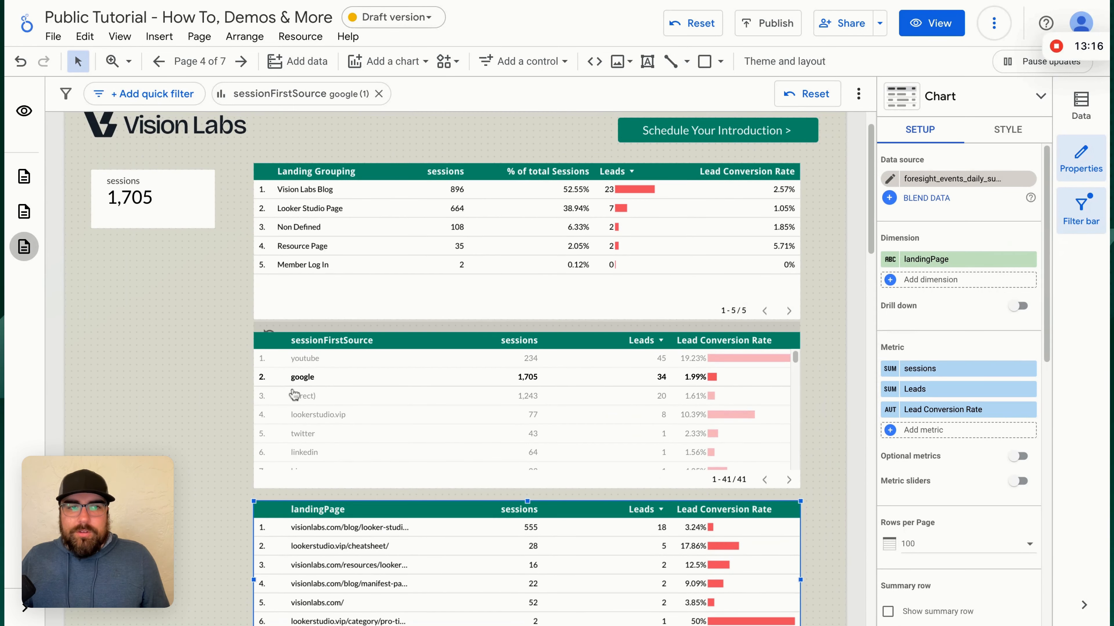
pyautogui.click(317, 194)
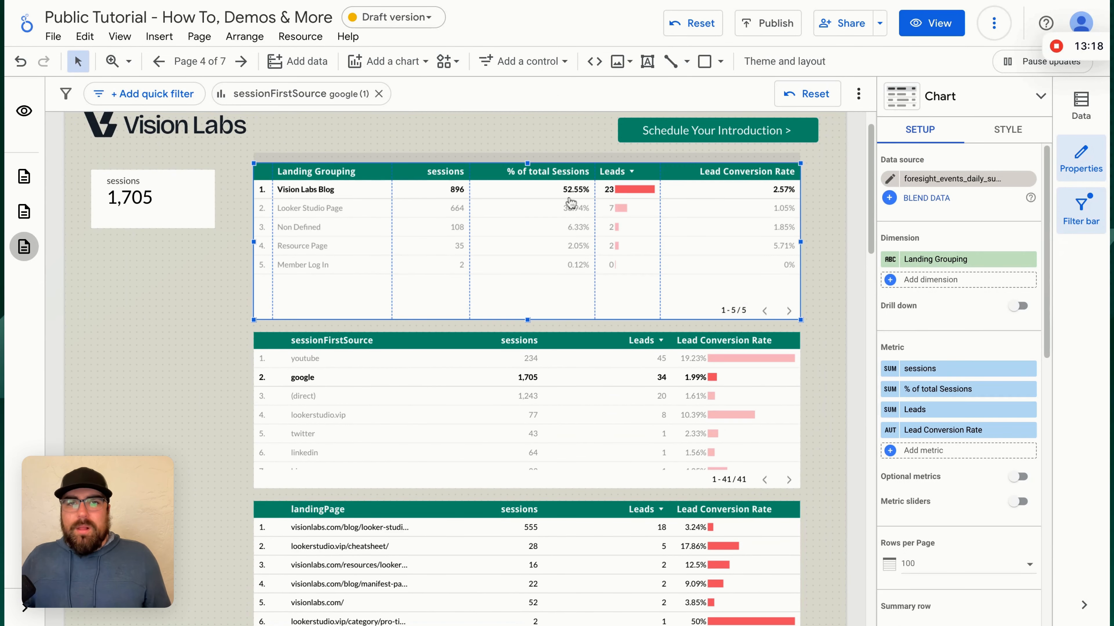
pyautogui.scroll(-2, 149, 438)
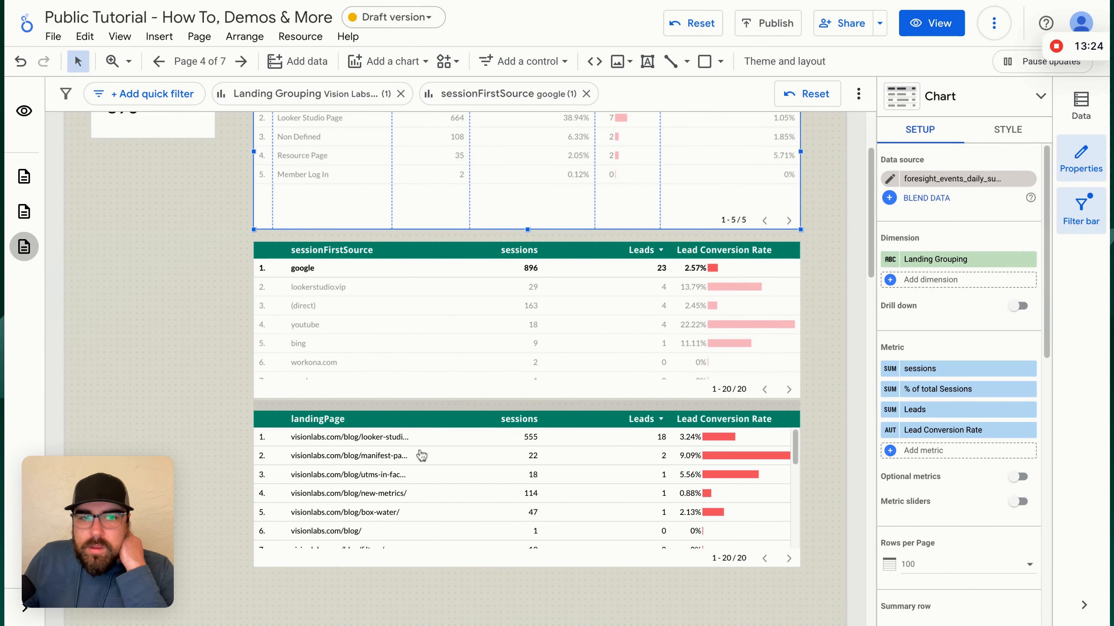
# Widen the landingPage column of the new table so the full page URLs fit
pyautogui.click(441, 427)
pyautogui.doubleClick(414, 444)
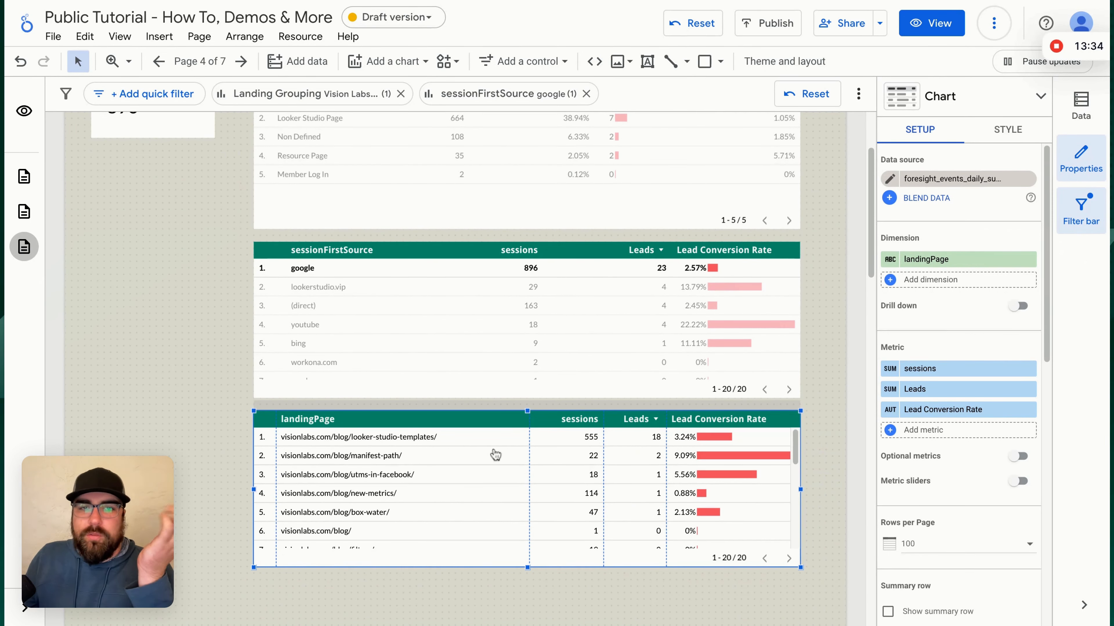
pyautogui.scroll(-1, 527, 459)
pyautogui.scroll(1, 527, 458)
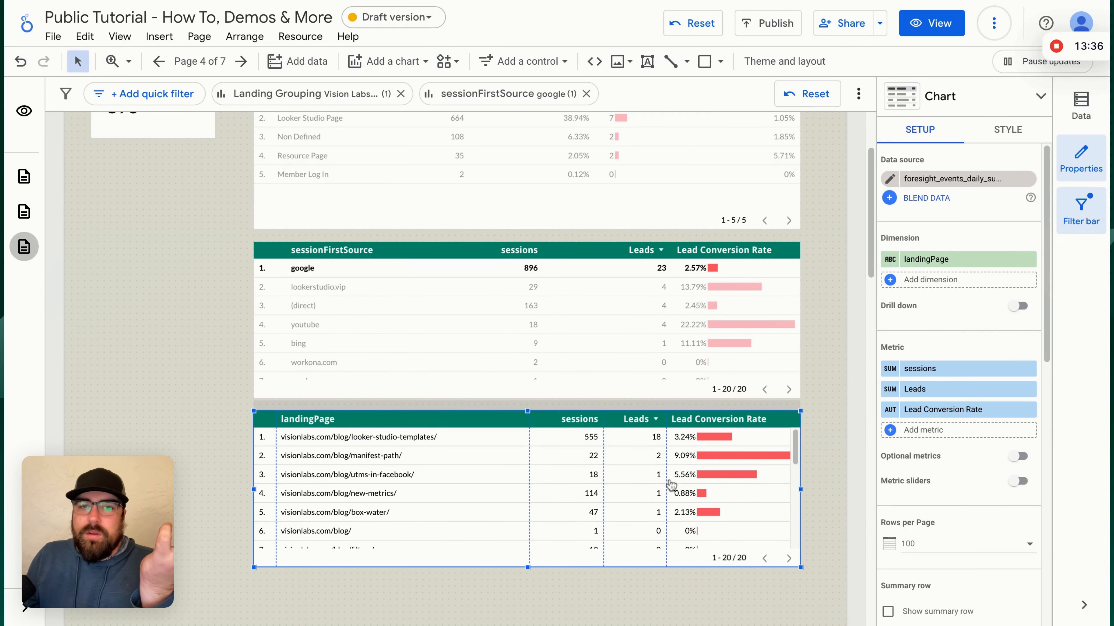
# Switch the report to view mode and examine the blog landing pages reached from google in the landingPage table
pyautogui.click(958, 34)
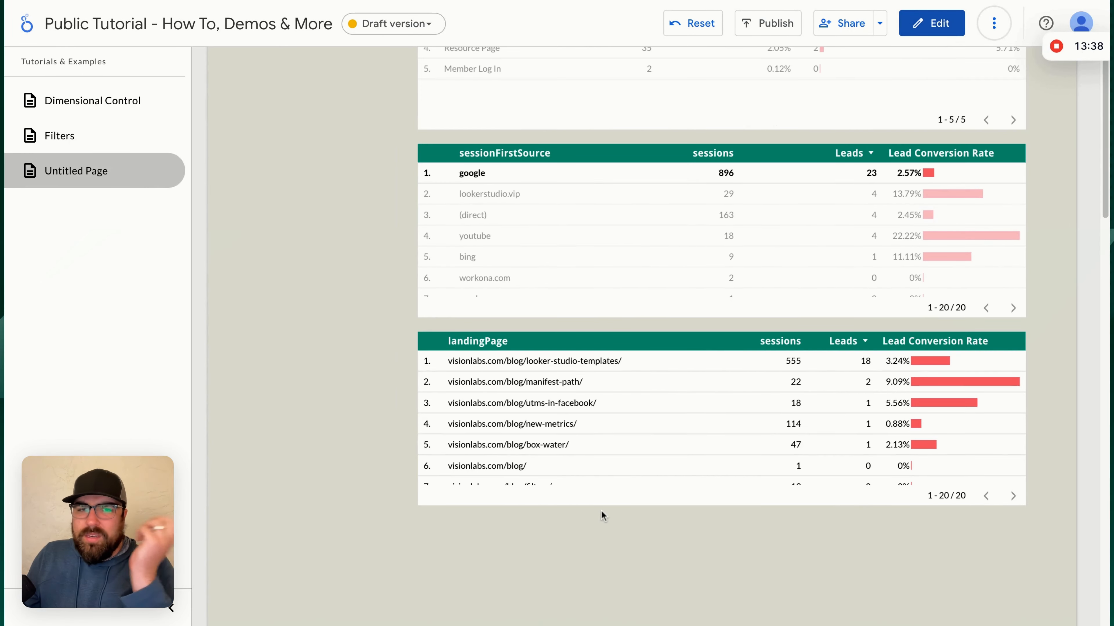
pyautogui.click(602, 388)
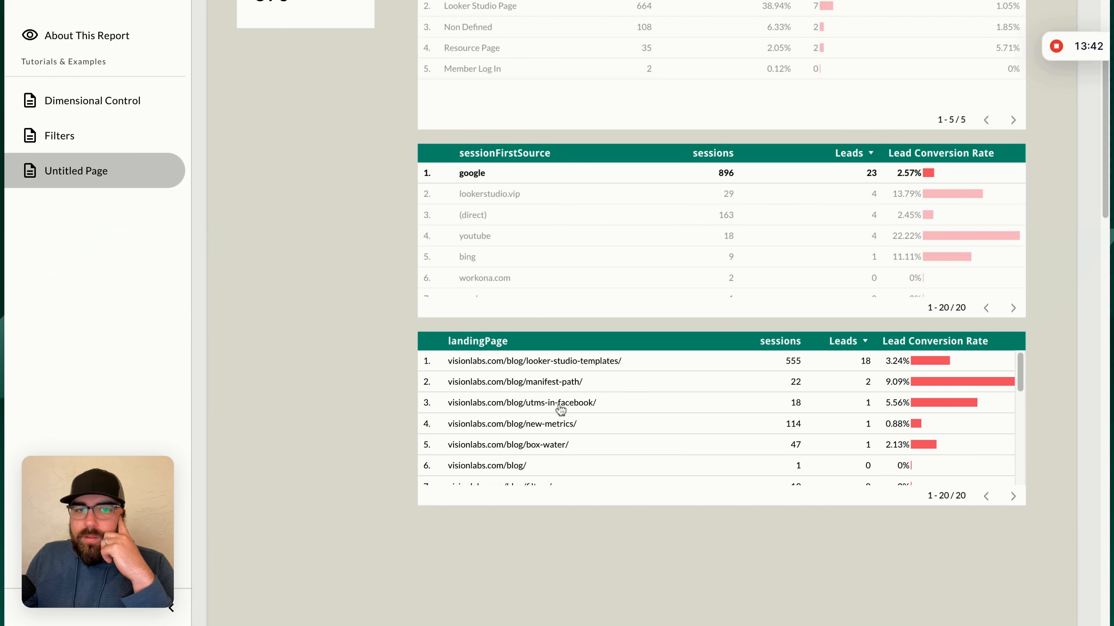
pyautogui.scroll(-1, 838, 423)
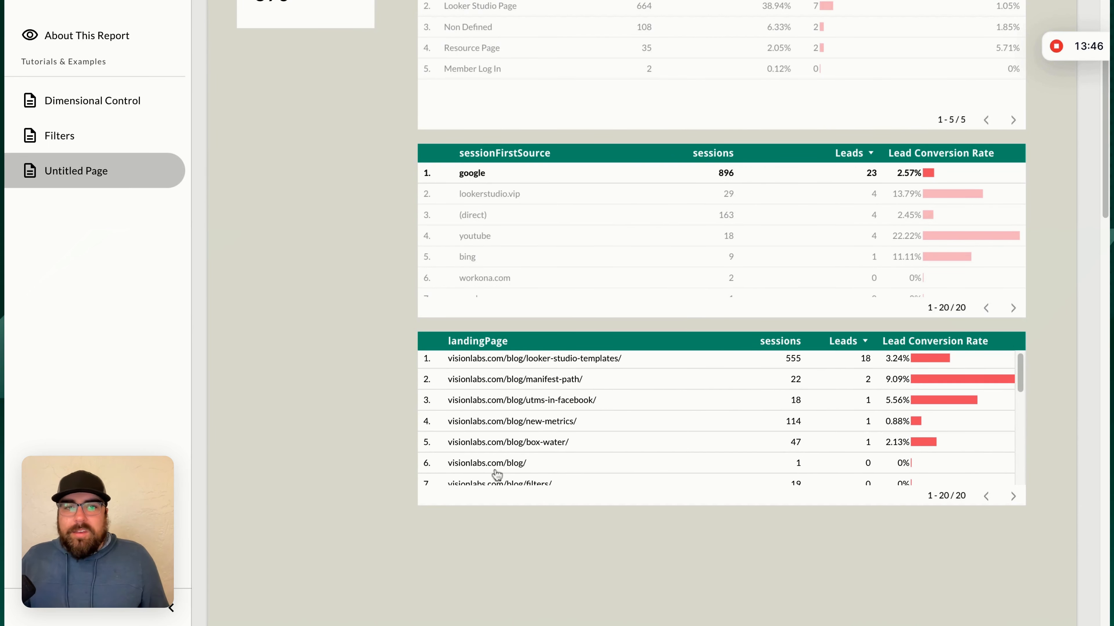
pyautogui.scroll(-3, 637, 455)
pyautogui.scroll(4, 636, 455)
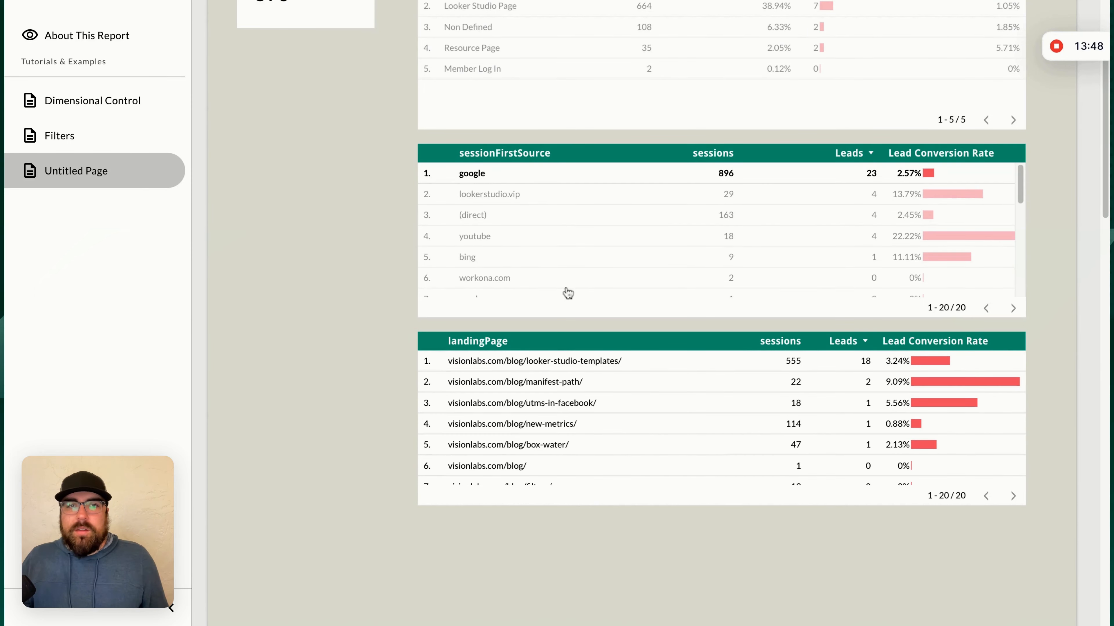
pyautogui.scroll(3, 372, 242)
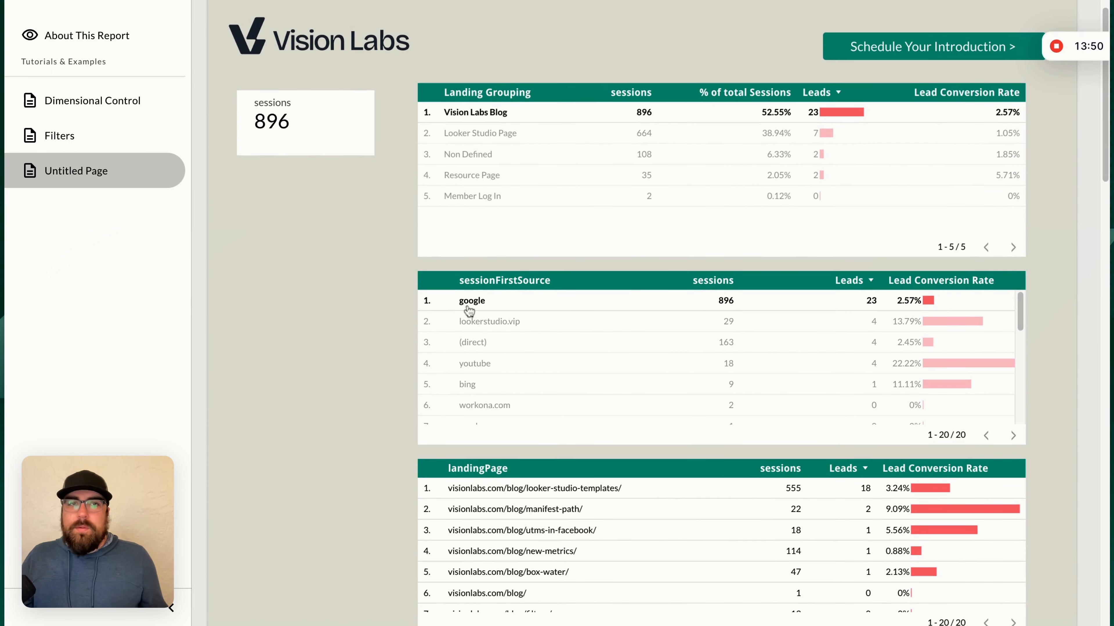
# Clear the Vision Labs Blog and google cross-filters and filter the report by the Resource Page landing group
pyautogui.click(482, 115)
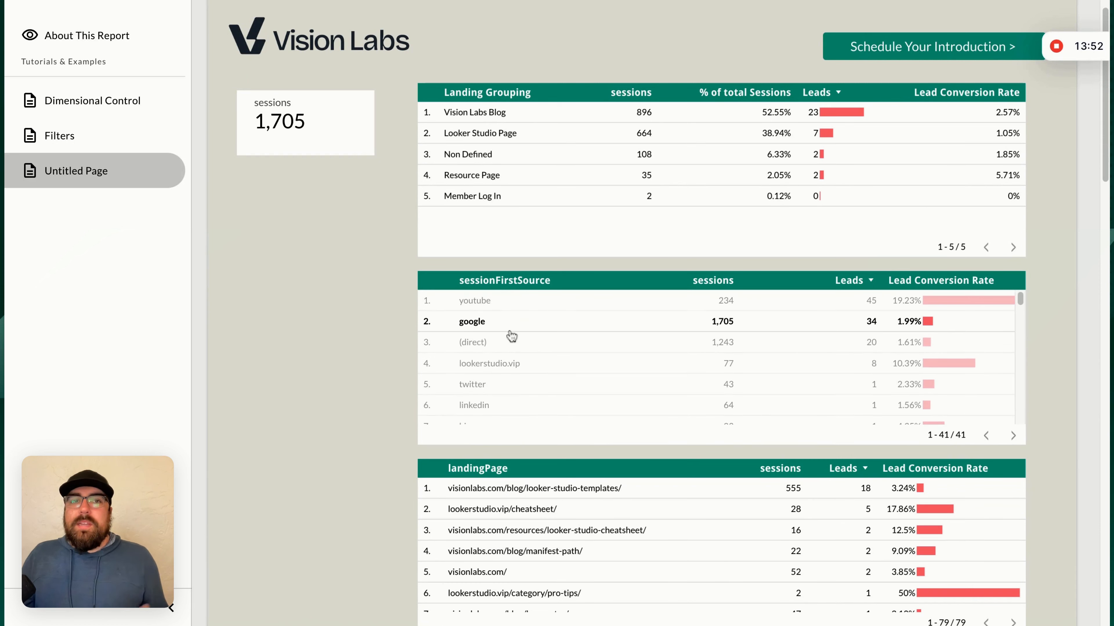
pyautogui.click(472, 322)
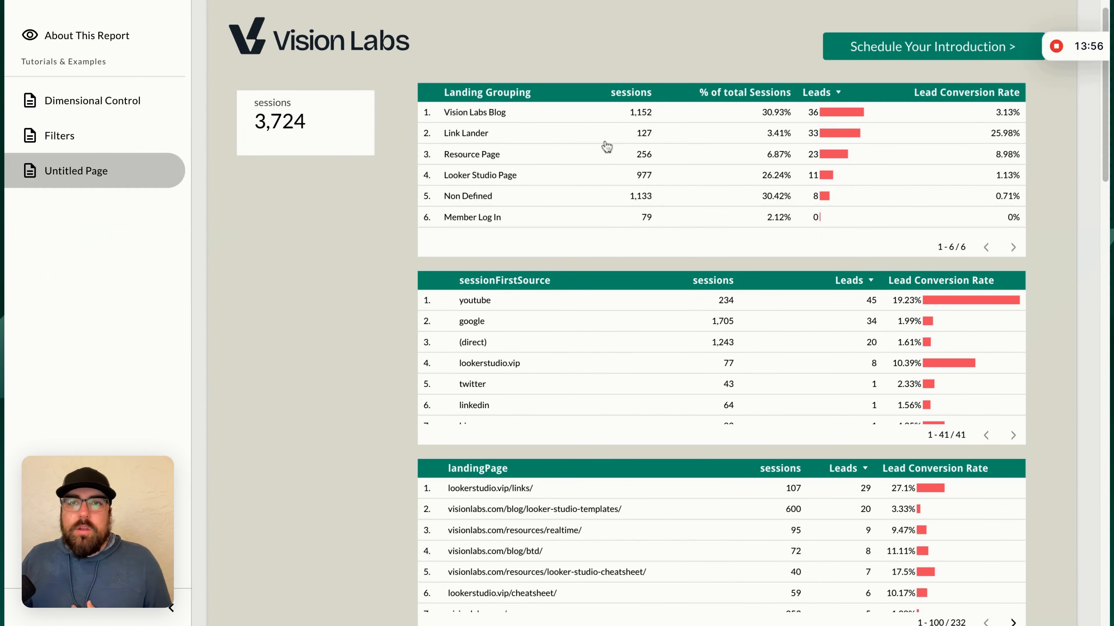
pyautogui.click(489, 158)
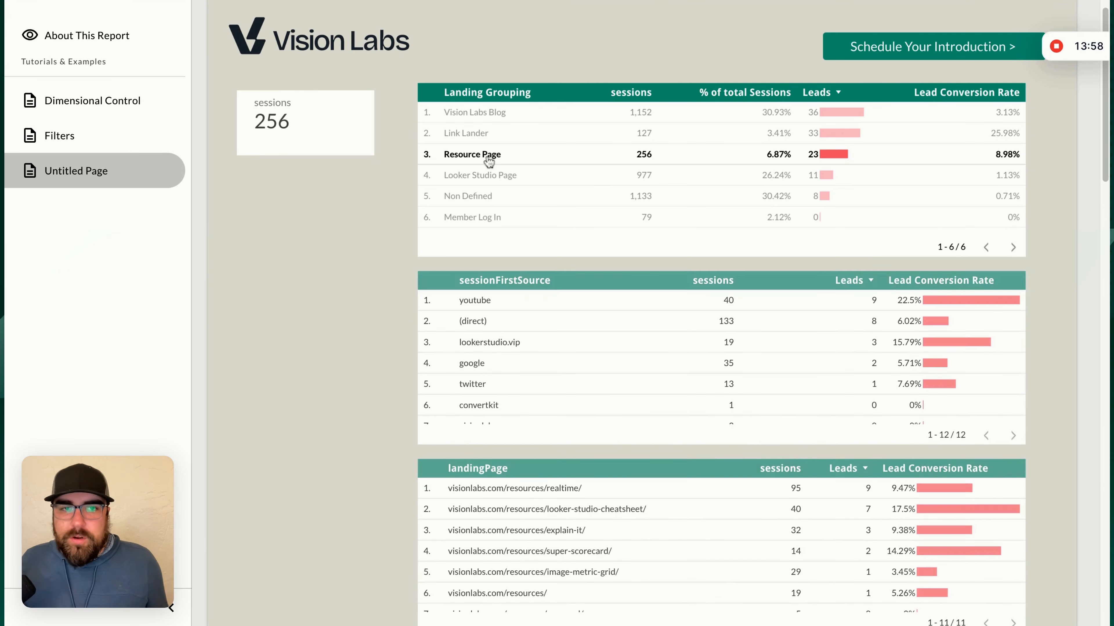
# Compare Resource Page sources by sorting the sessionFirstSource table by sessions, by Leads and finally by Lead Conversion Rate, all descending
pyautogui.click(721, 289)
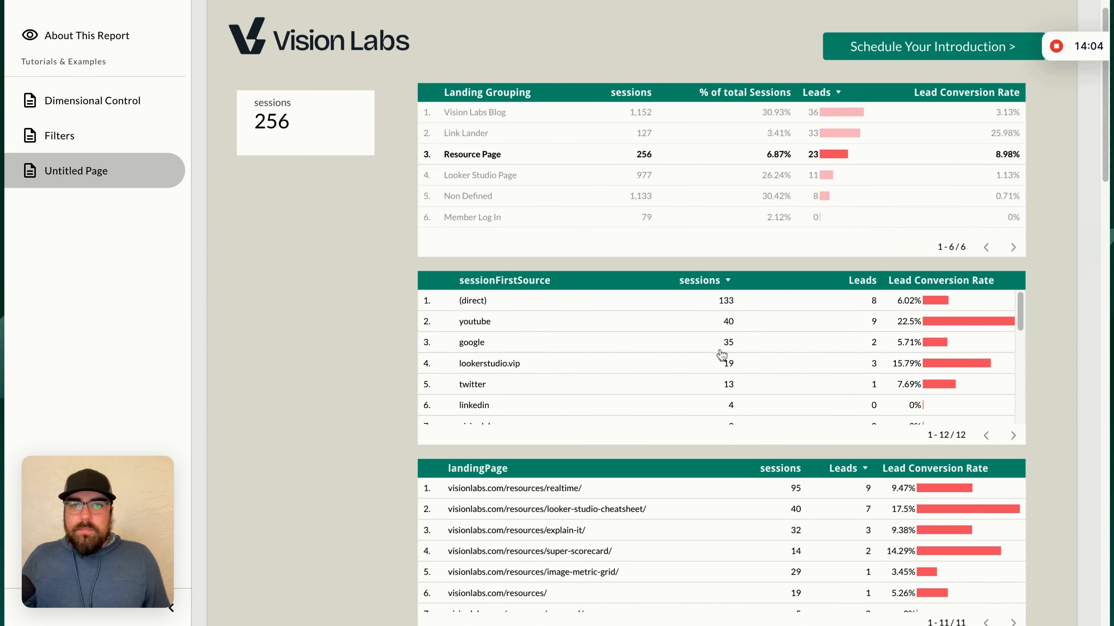
pyautogui.click(872, 283)
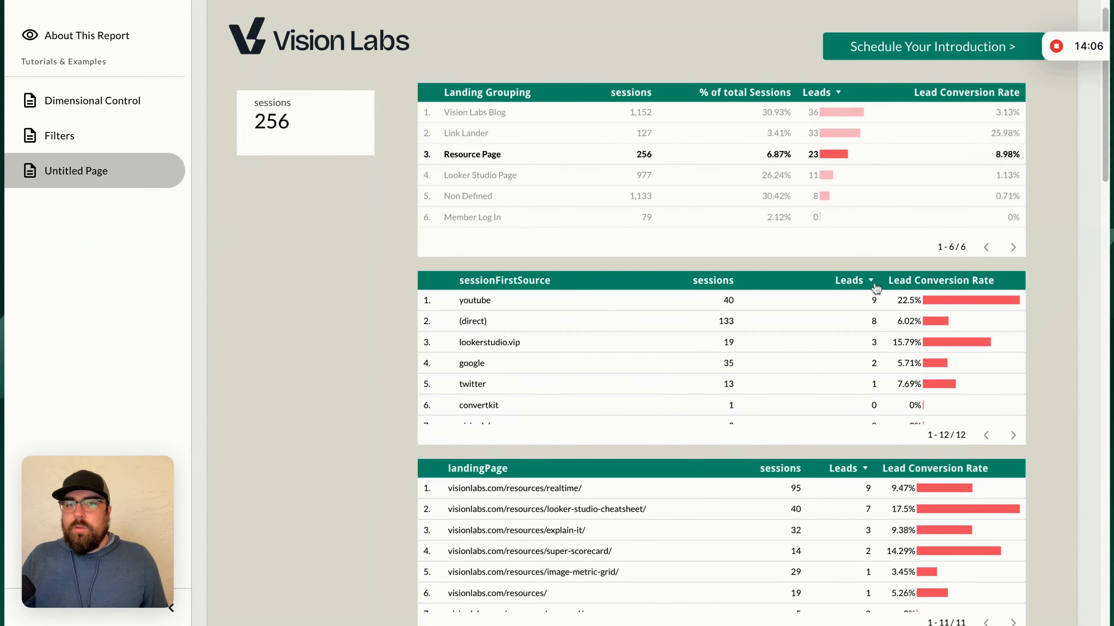
pyautogui.click(940, 284)
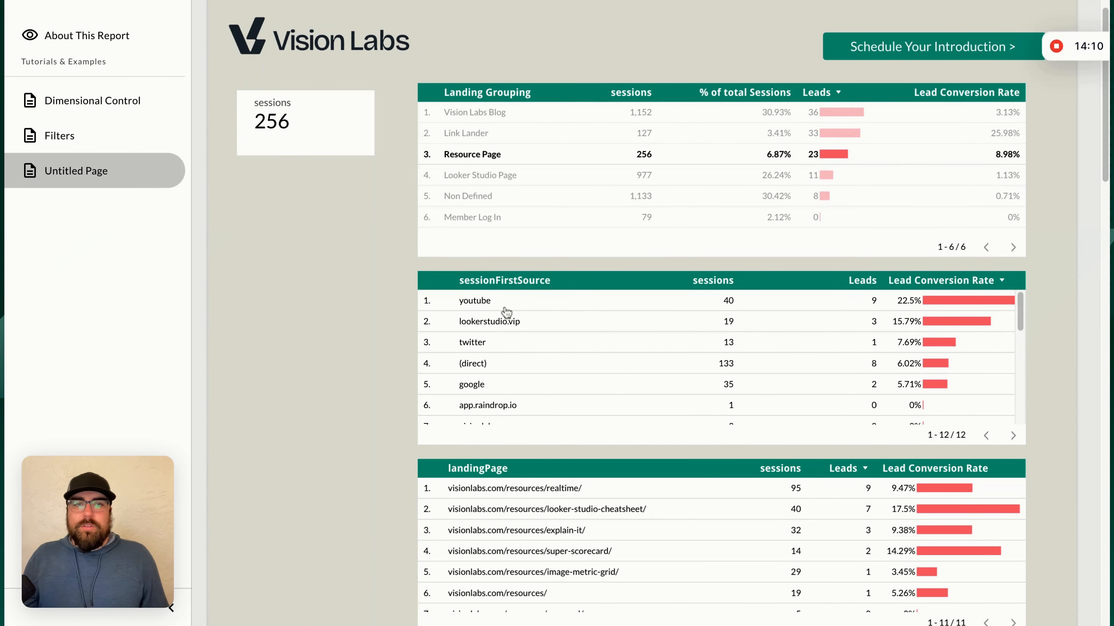
pyautogui.doubleClick(499, 307)
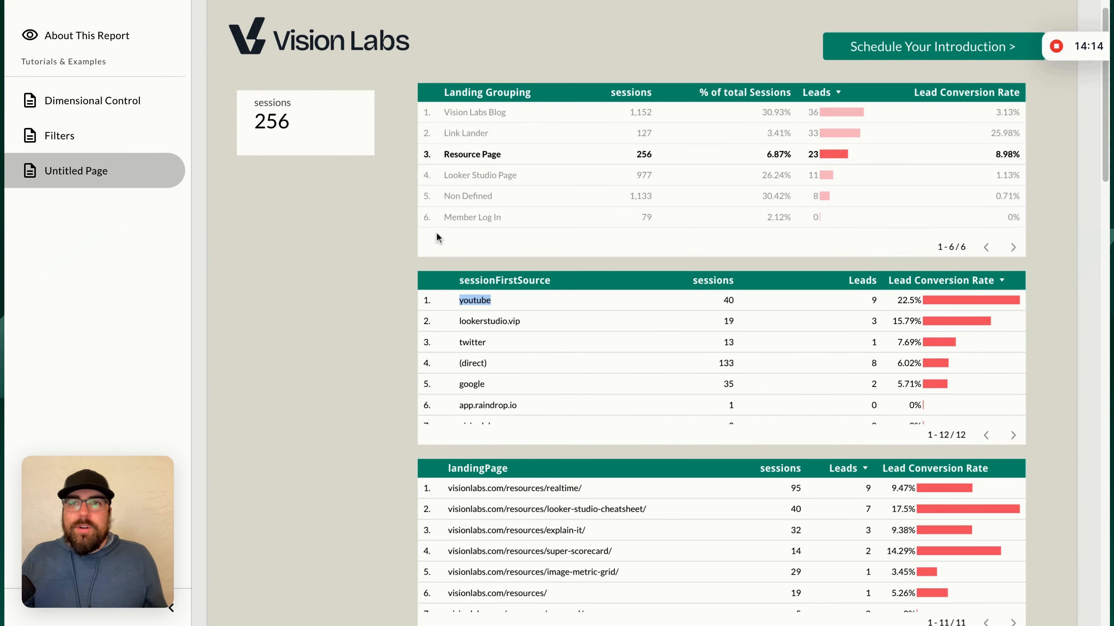
# Return the report to edit mode and review the layout of the three tables
pyautogui.moveTo(947, 25)
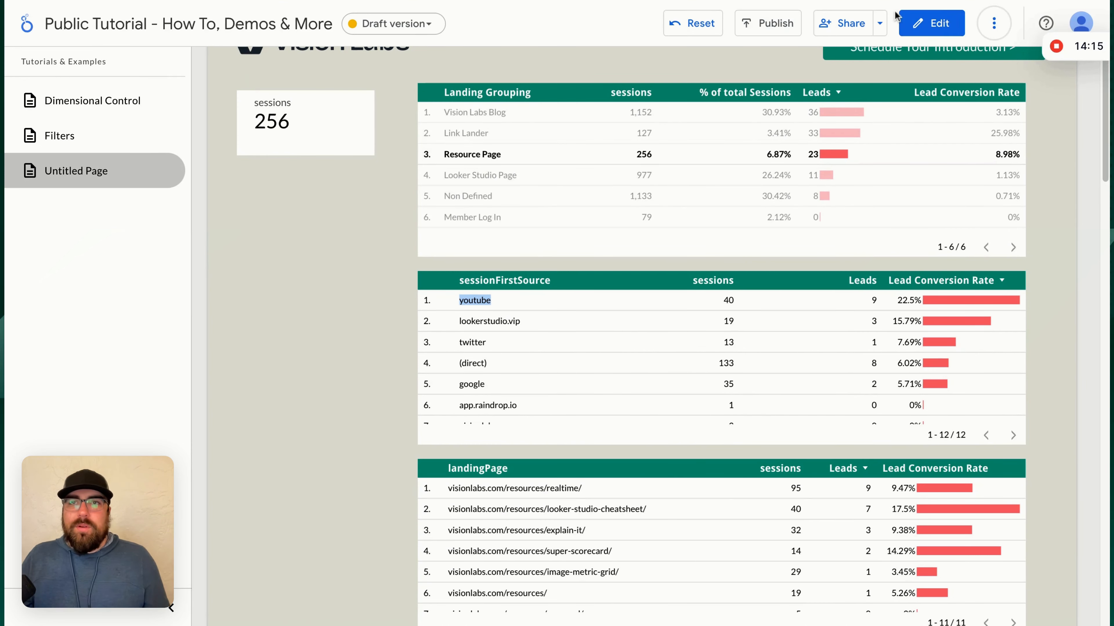
pyautogui.click(936, 23)
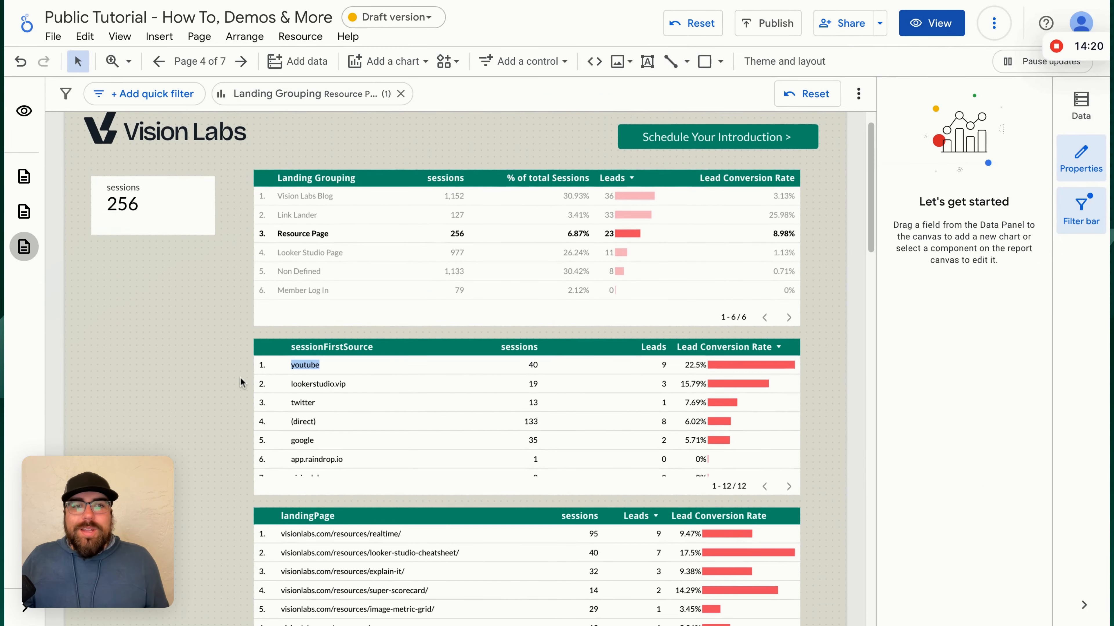
pyautogui.scroll(-8, 240, 377)
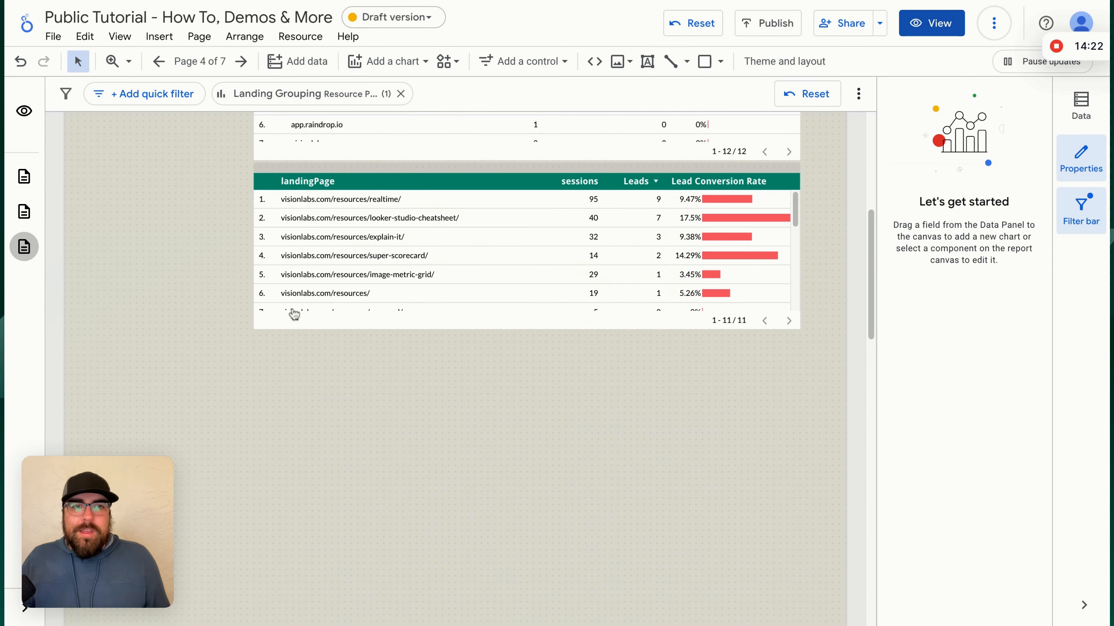
pyautogui.scroll(1, 247, 359)
pyautogui.scroll(-1, 247, 362)
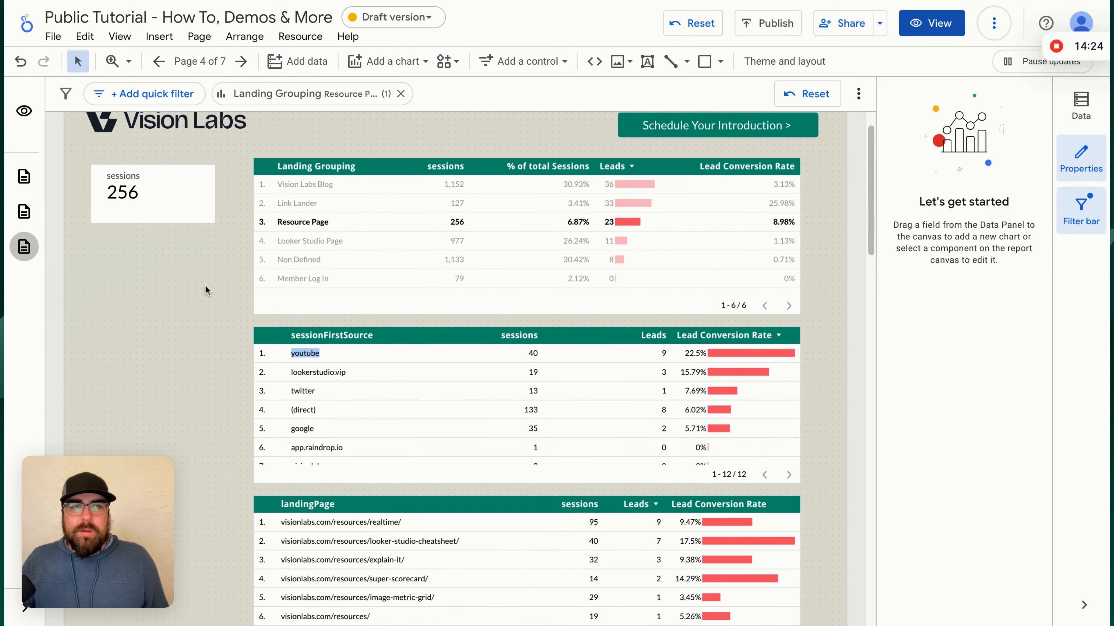
# Turn off row numbers and pagination for the Landing Grouping, sessionFirstSource and landingPage tables together
pyautogui.moveTo(205, 286); pyautogui.dragTo(421, 555)
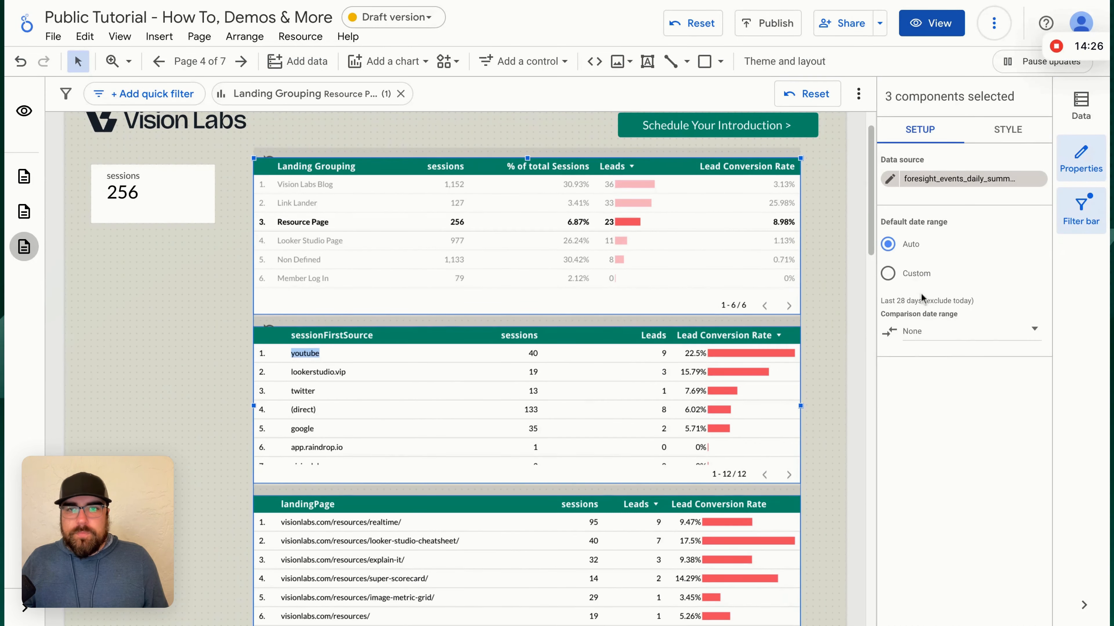
pyautogui.click(1004, 129)
pyautogui.scroll(-10, 984, 416)
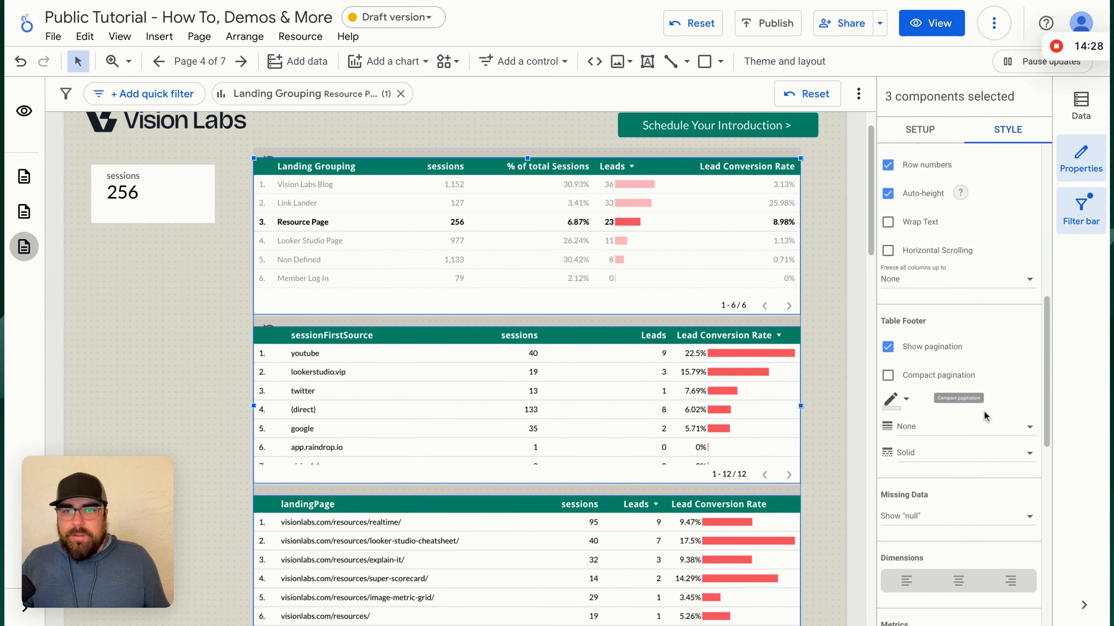
pyautogui.scroll(5, 987, 422)
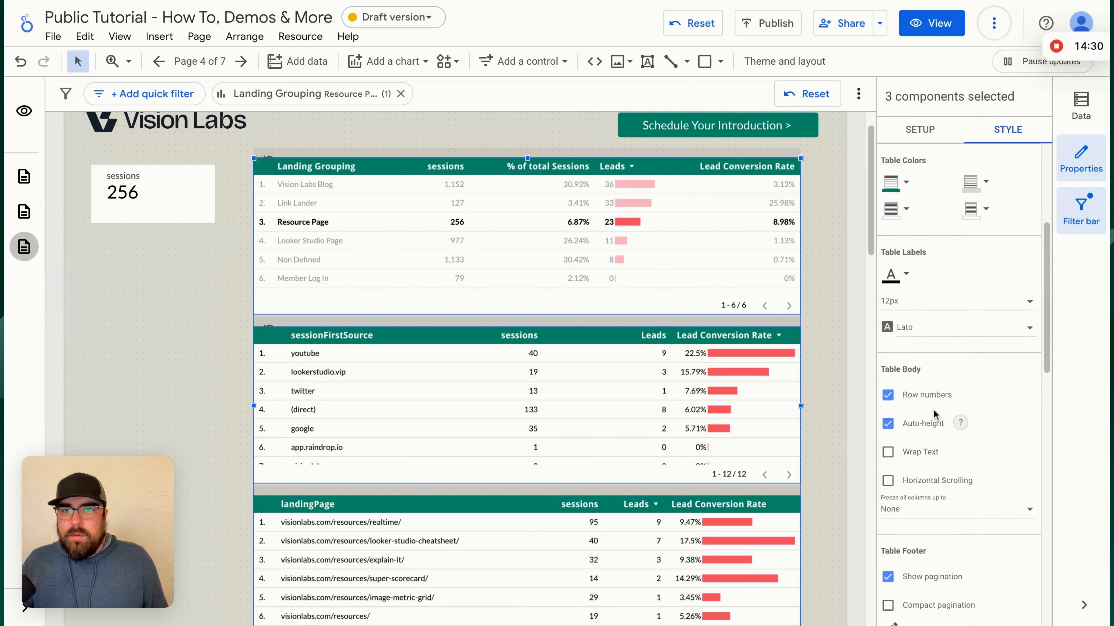
pyautogui.click(887, 396)
pyautogui.scroll(-4, 959, 396)
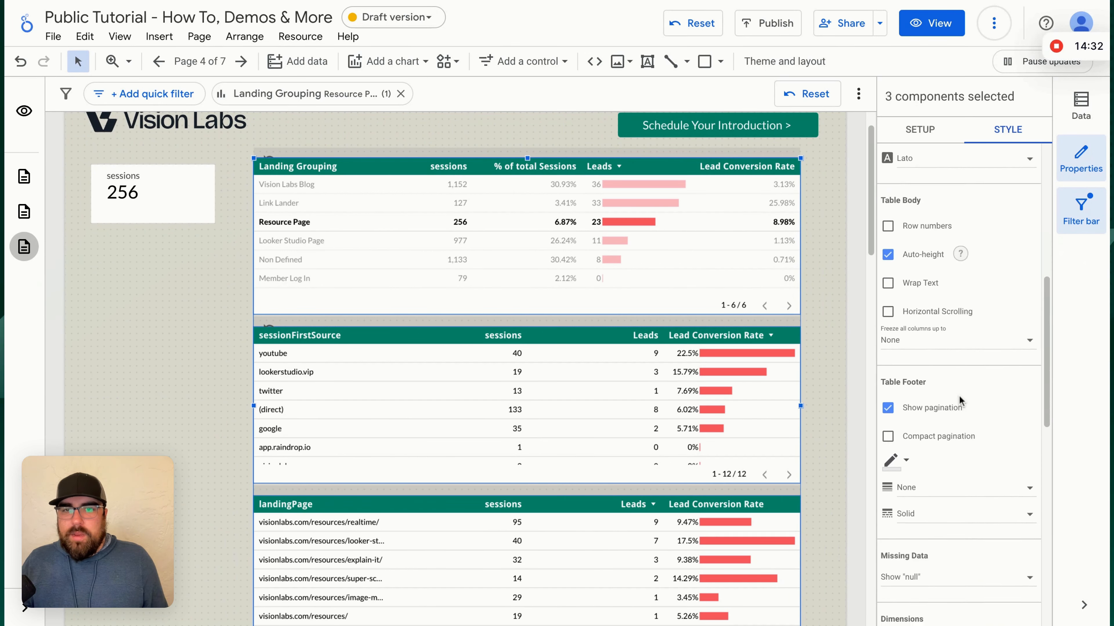
pyautogui.click(959, 396)
pyautogui.scroll(-5, 741, 419)
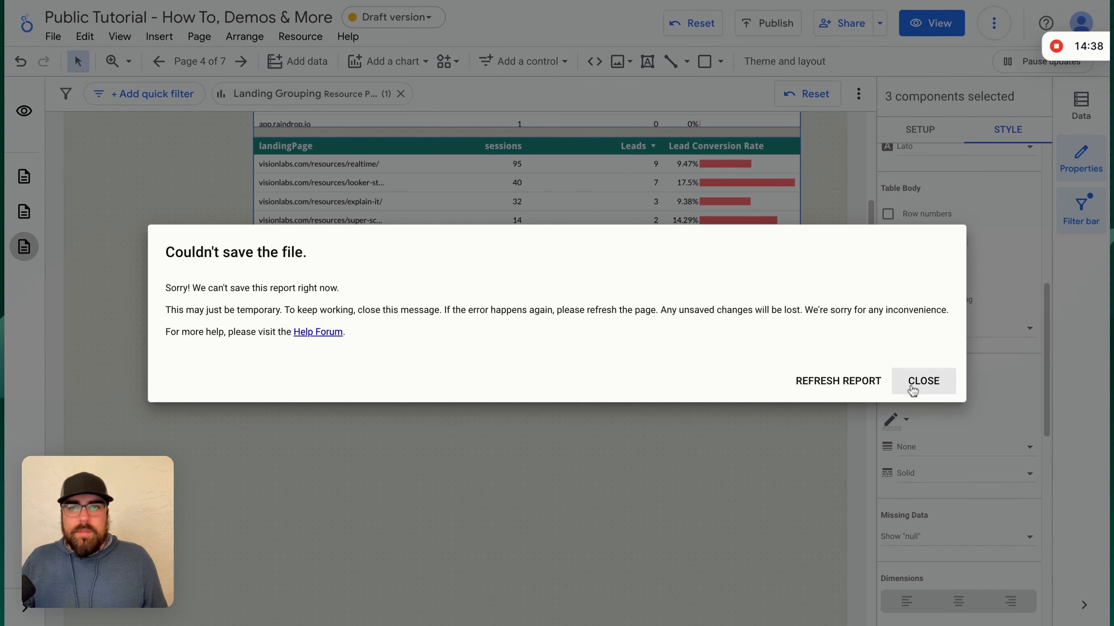
# Dismiss the save error and place a wide time series chart by sessionDate below the landingPage table
pyautogui.click(913, 390)
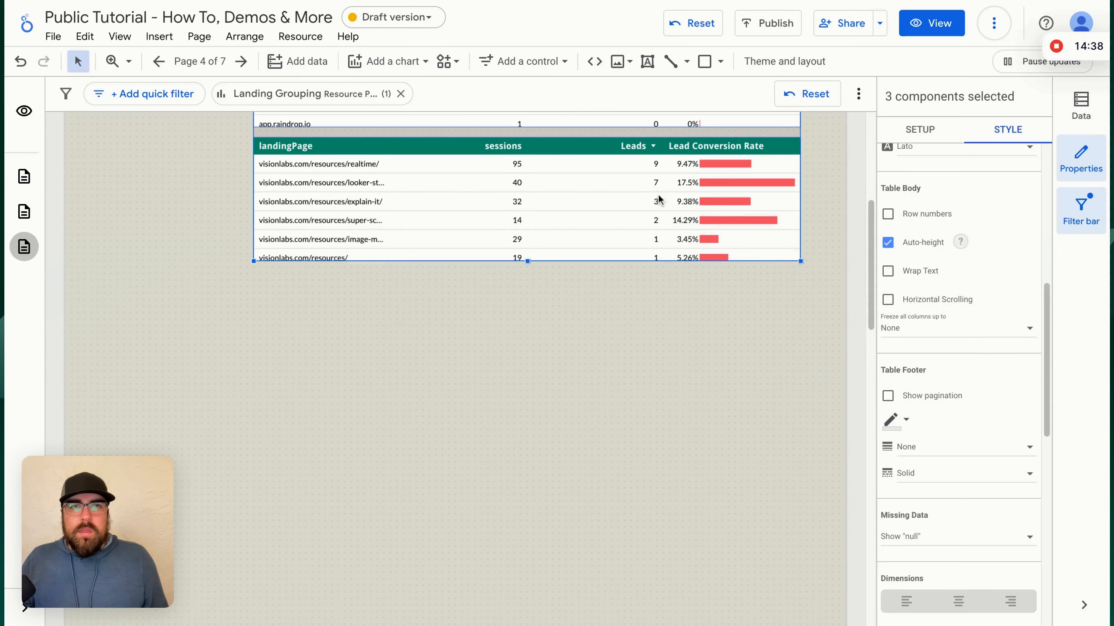
pyautogui.click(417, 64)
pyautogui.click(369, 215)
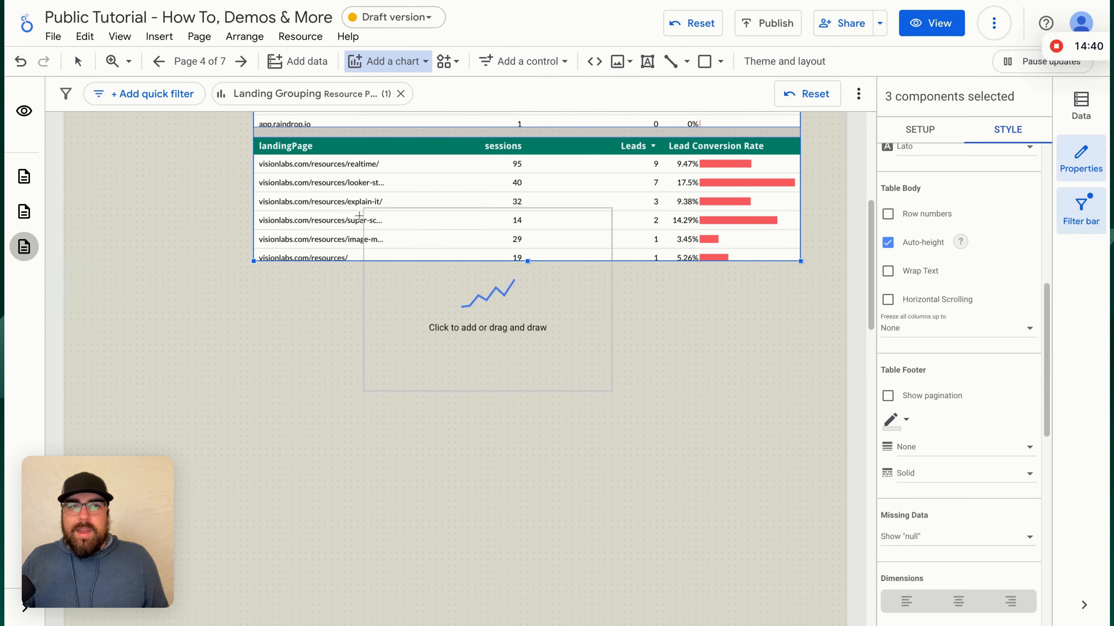
pyautogui.click(97, 294)
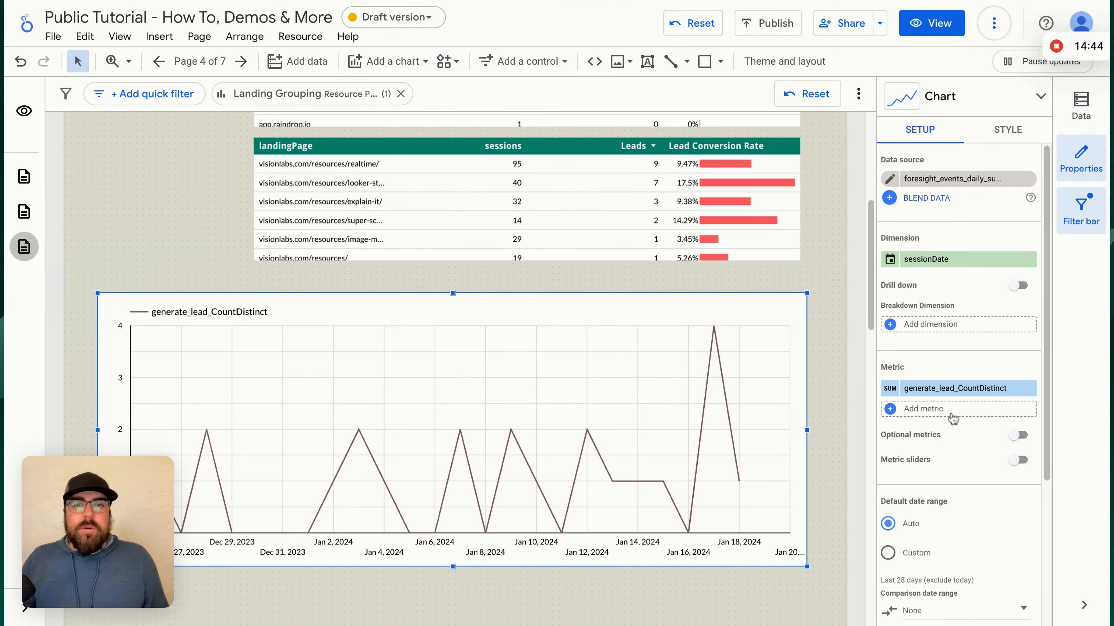
# Add ac_session_uid_CountDistinct as a metric of the time series chart and order it ahead of generate_lead_CountDistinct
pyautogui.click(950, 416)
pyautogui.write('ses')
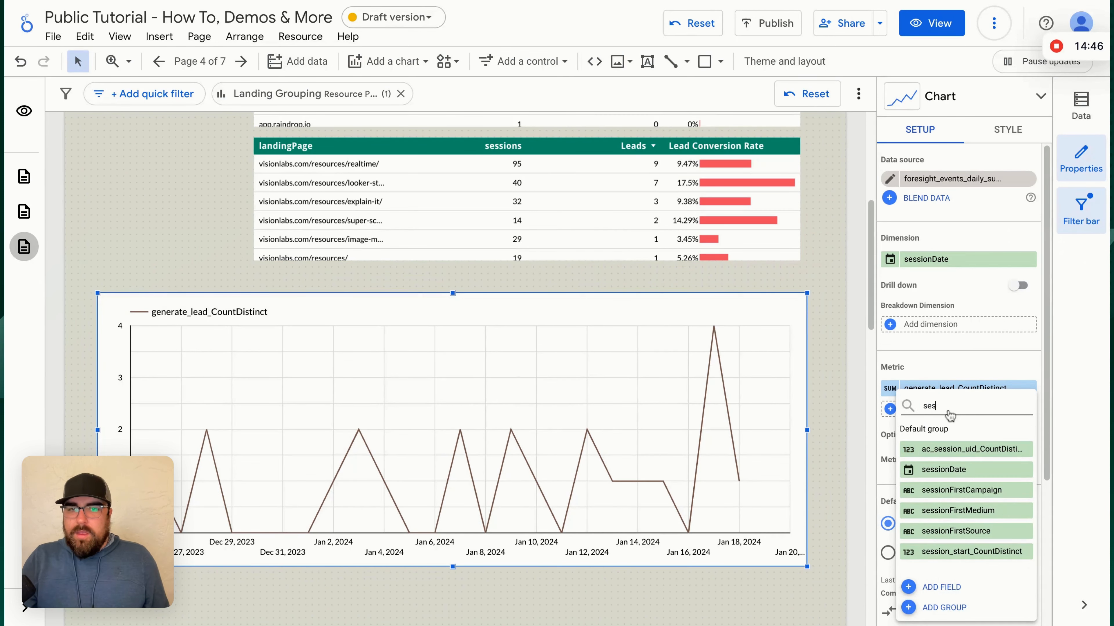
pyautogui.click(941, 451)
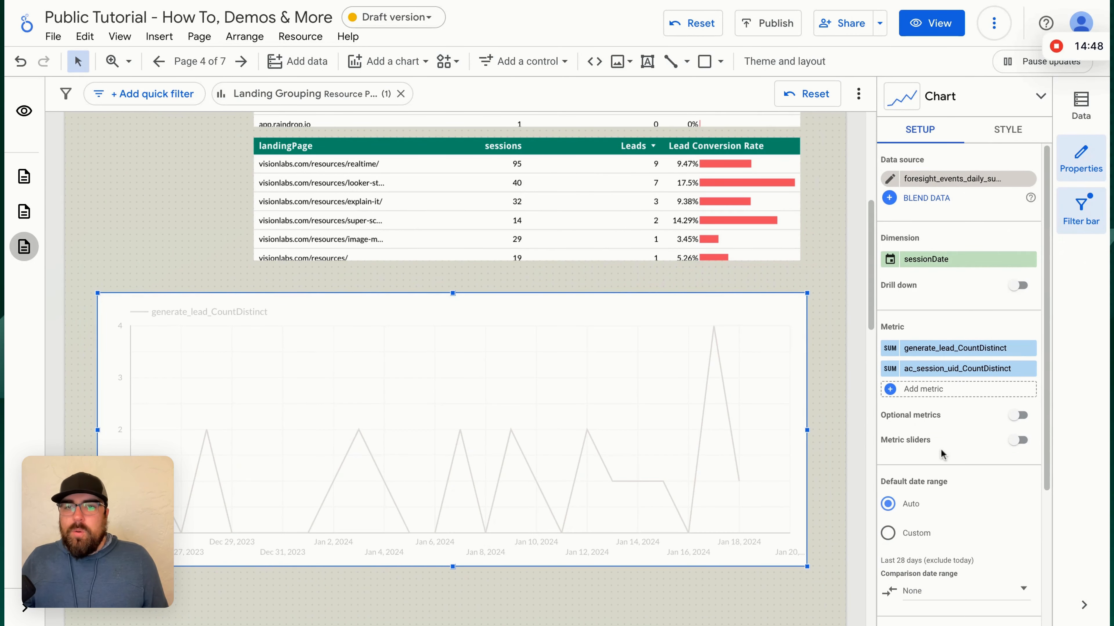
pyautogui.moveTo(927, 375); pyautogui.dragTo(927, 349)
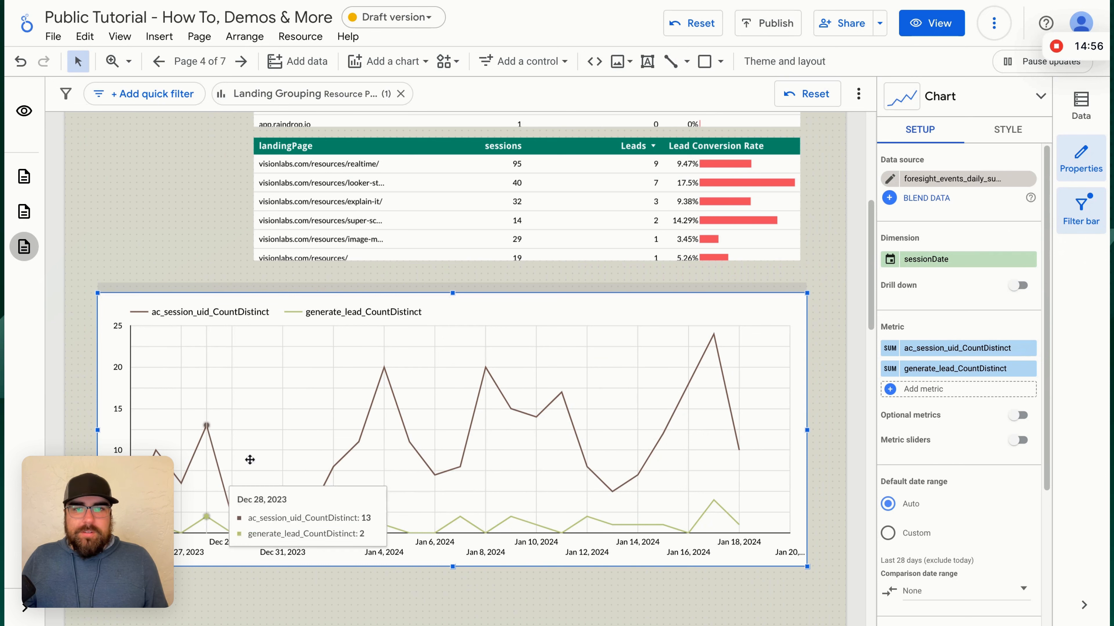
# Rename the time series metrics ac_session_uid_CountDistinct to Sessions and generate_lead_CountDistinct to Leads
pyautogui.click(893, 352)
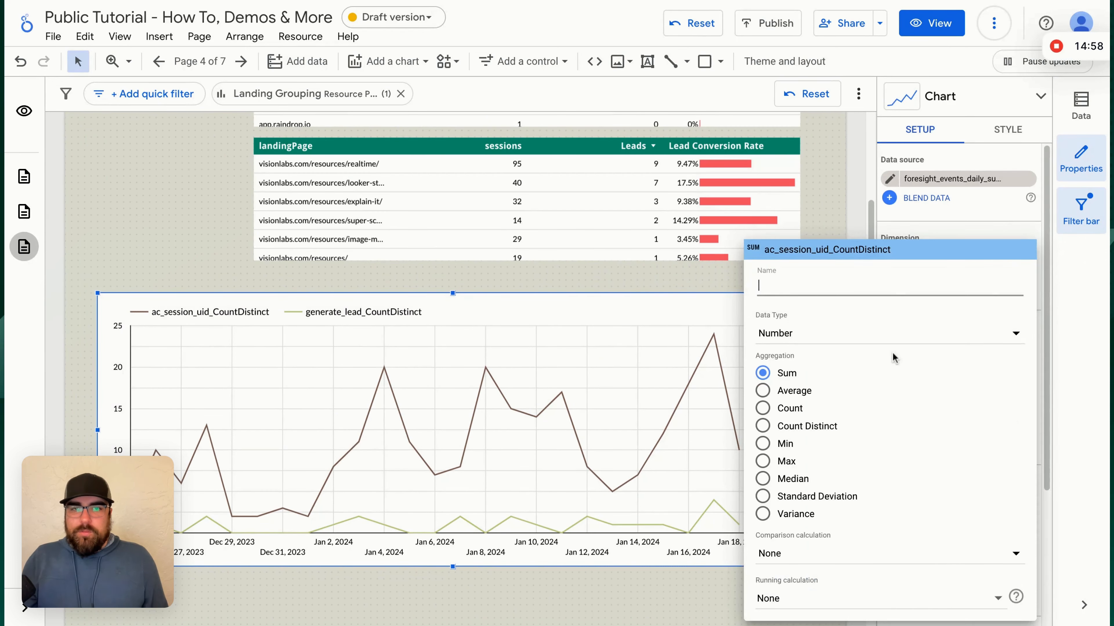
pyautogui.write('Sessions`')
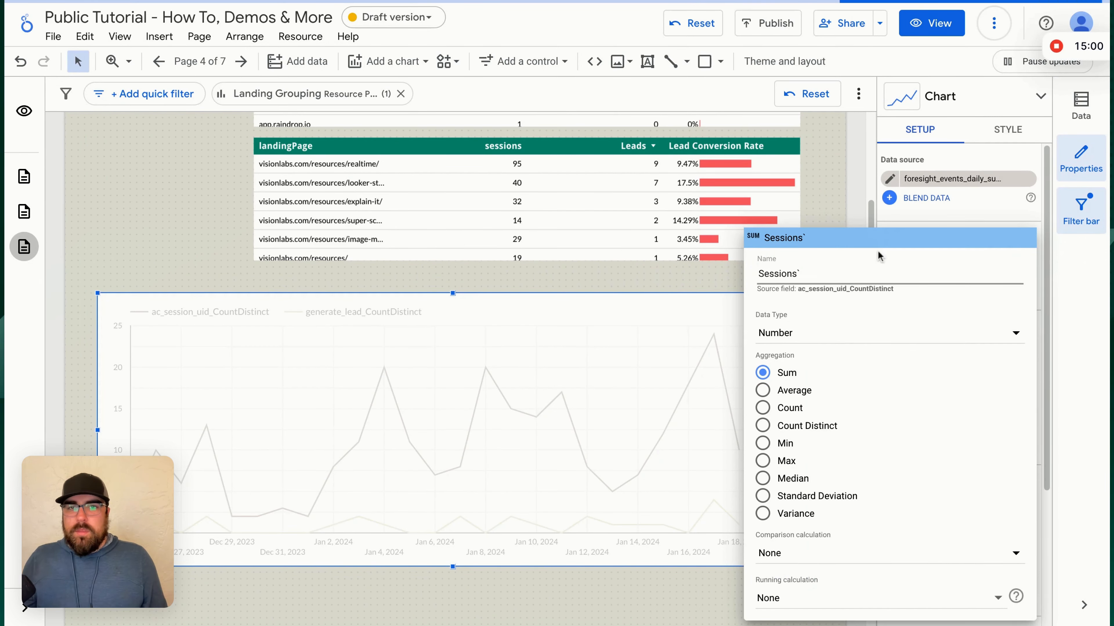
pyautogui.press('BackSpace')
pyautogui.click(845, 210)
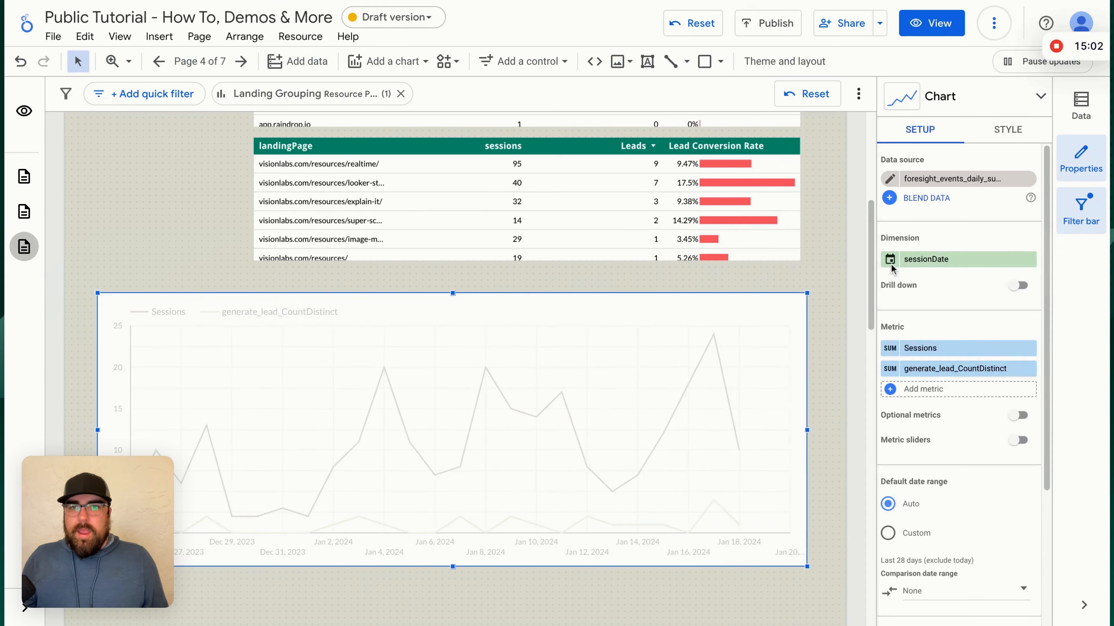
pyautogui.click(893, 370)
pyautogui.write('Leads')
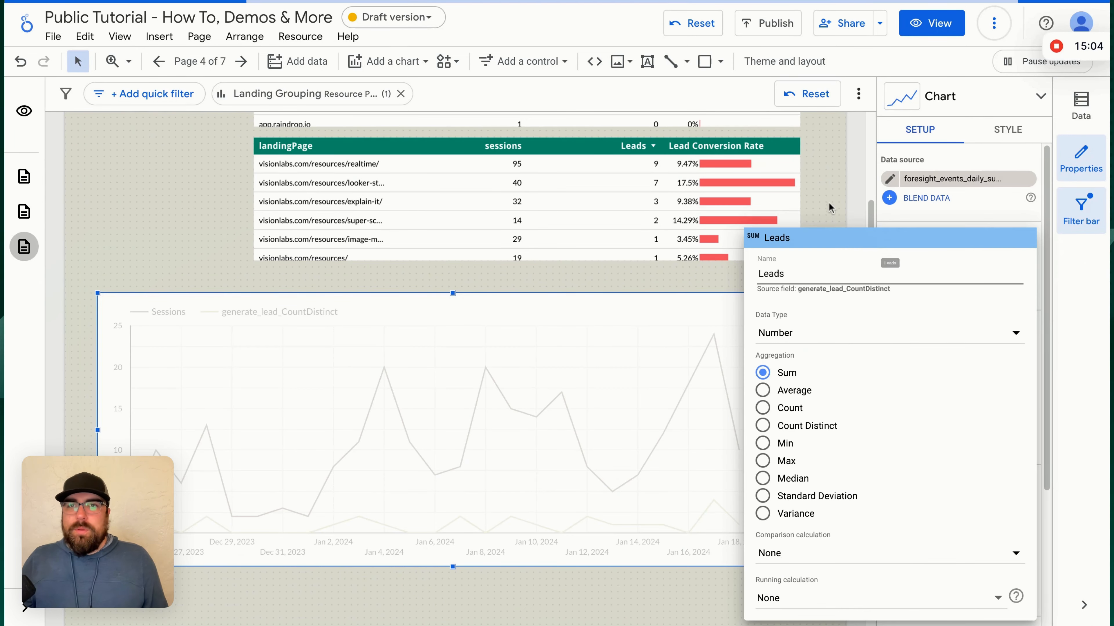
pyautogui.click(828, 201)
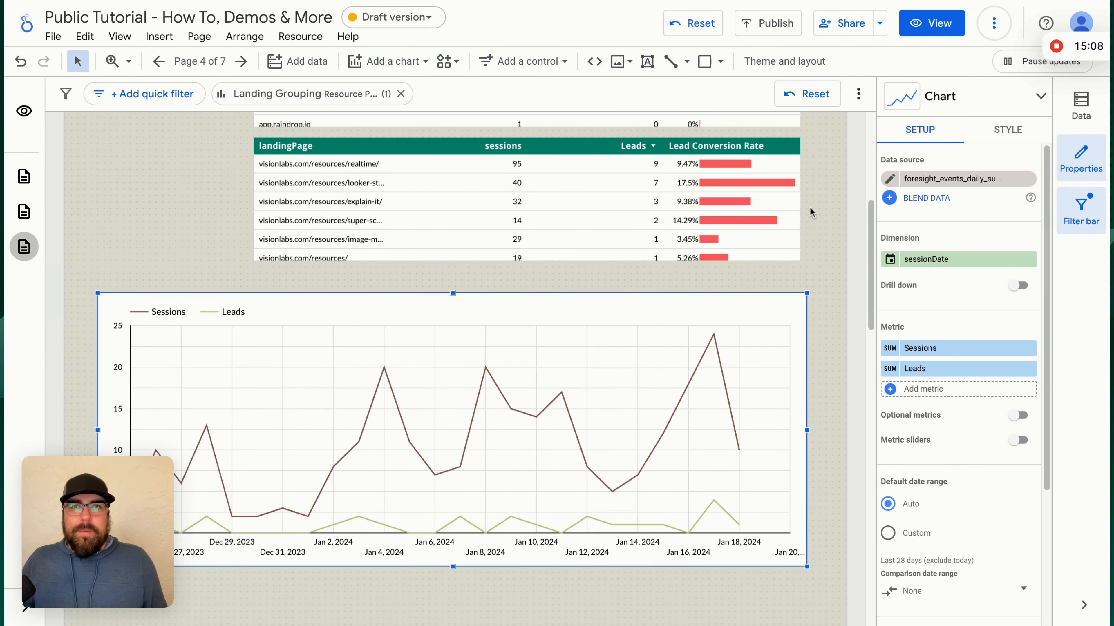
# Clear the Resource Page cross-filter and style the chart's Leads series as bars on the right axis
pyautogui.click(806, 97)
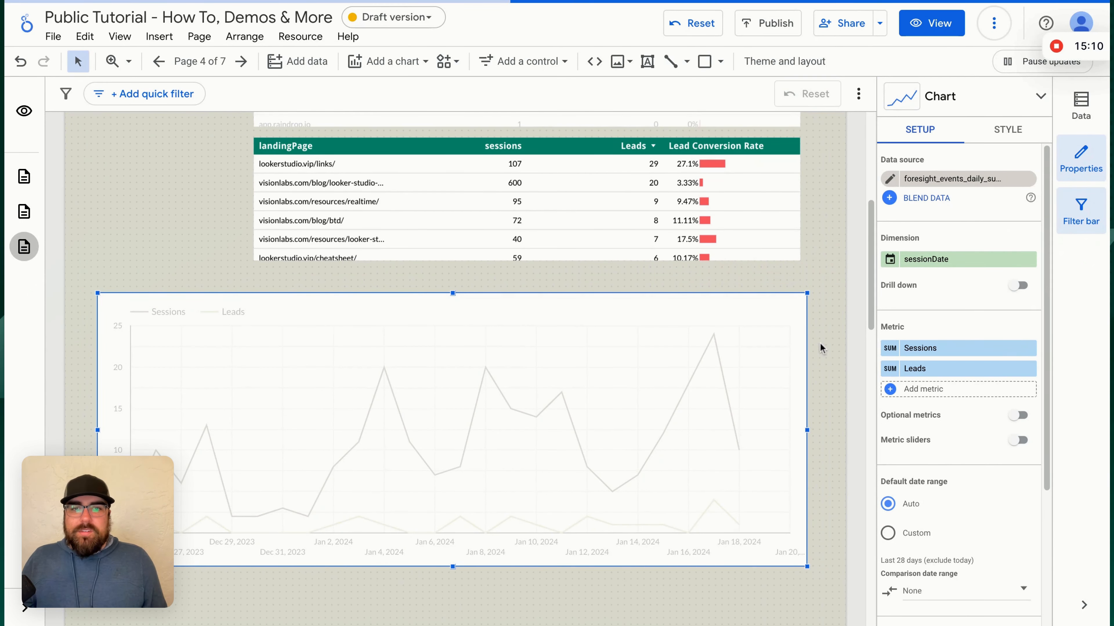
pyautogui.click(1007, 130)
pyautogui.scroll(-5, 956, 351)
pyautogui.click(888, 297)
pyautogui.click(888, 485)
pyautogui.scroll(-1, 701, 395)
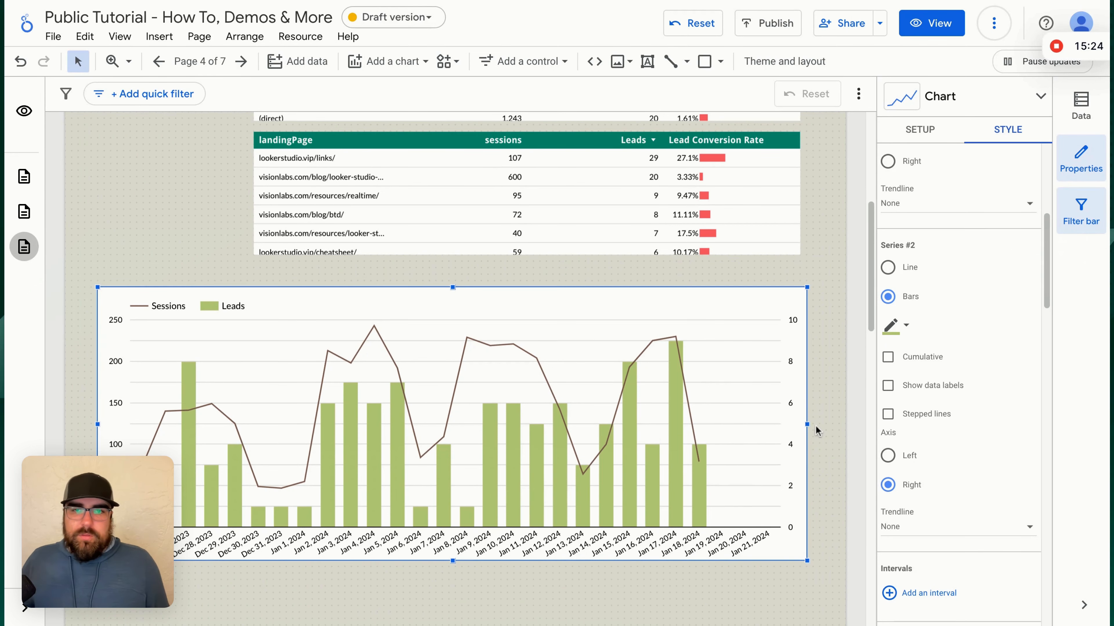
# Widen the Sessions and Leads chart on both sides and reset the sessionDate cross-filter
pyautogui.moveTo(807, 424); pyautogui.dragTo(827, 425)
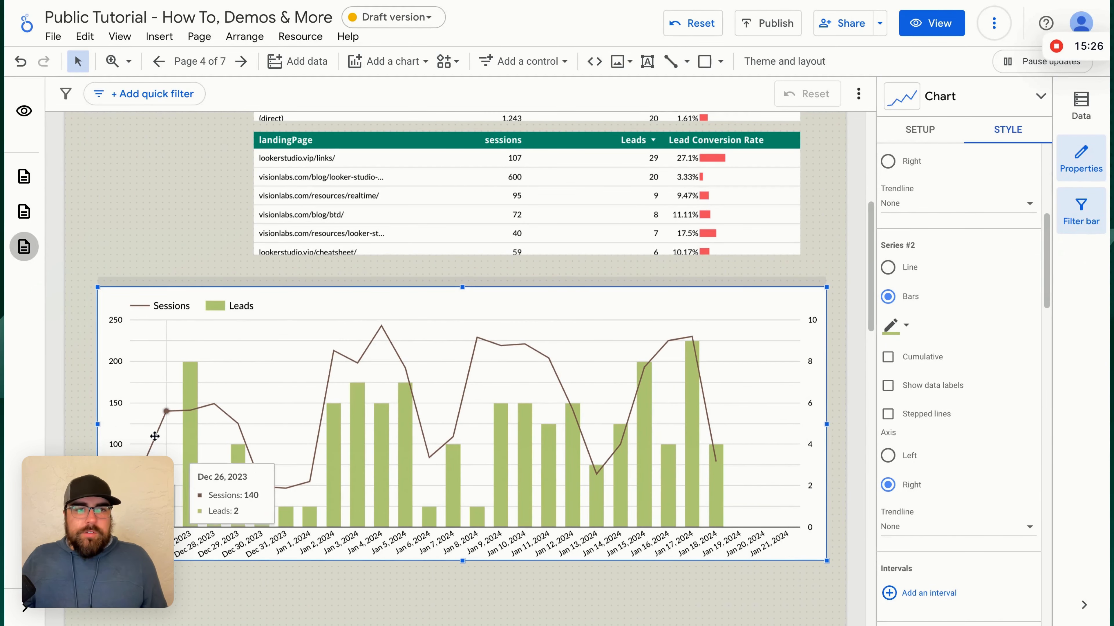
pyautogui.moveTo(99, 424); pyautogui.dragTo(78, 424)
pyautogui.scroll(2, 168, 275)
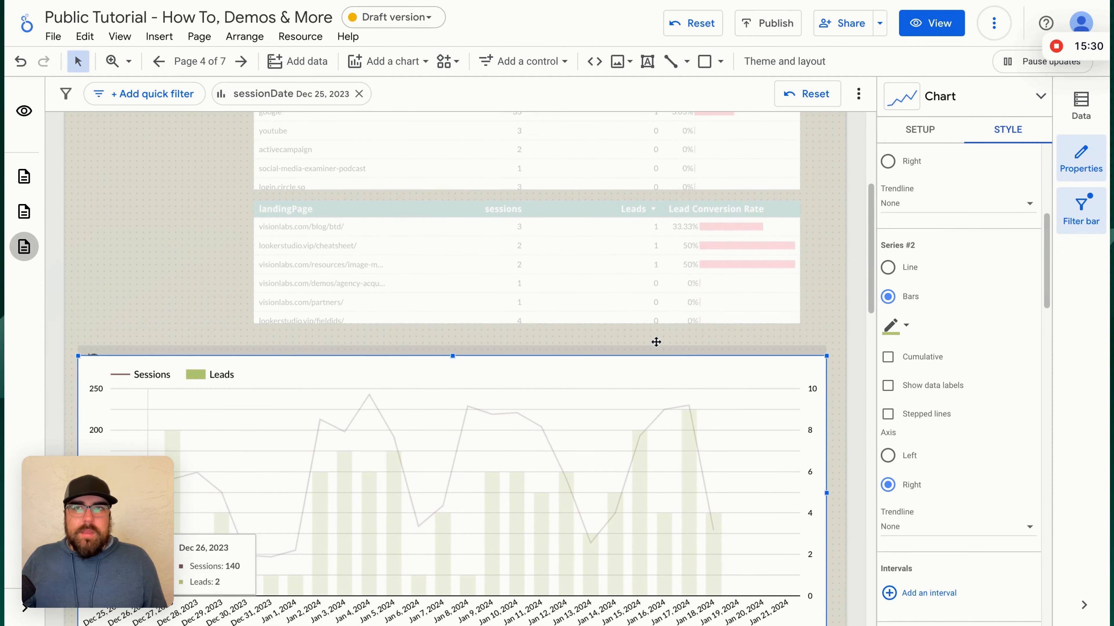
pyautogui.click(693, 23)
pyautogui.scroll(-2, 266, 250)
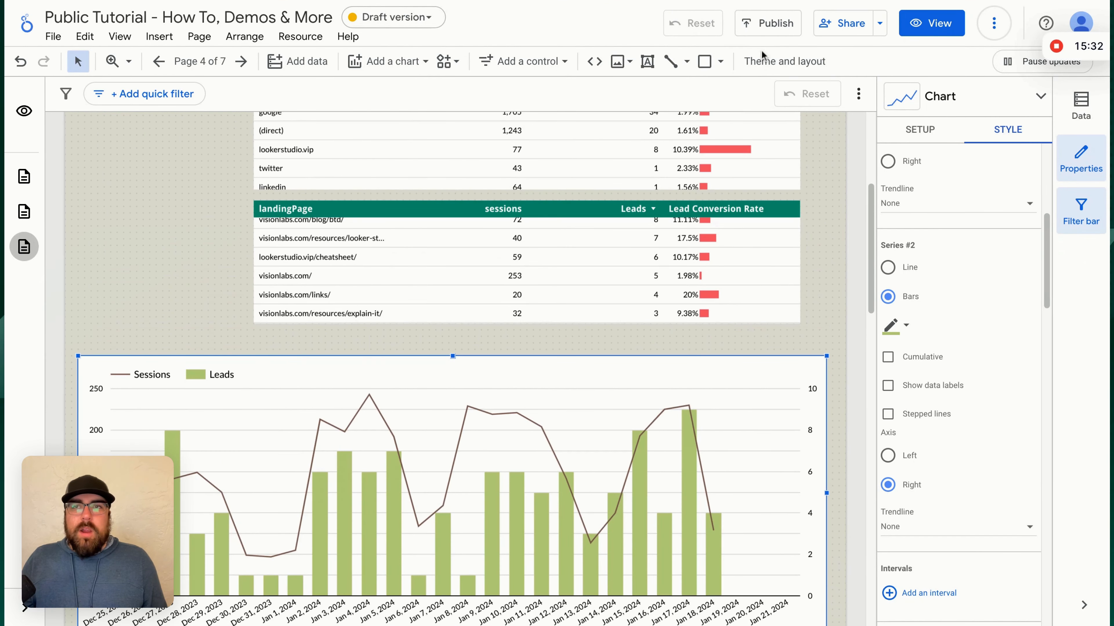
# Switch the report to view mode, collapse the page navigation and review the chart and tables
pyautogui.click(929, 24)
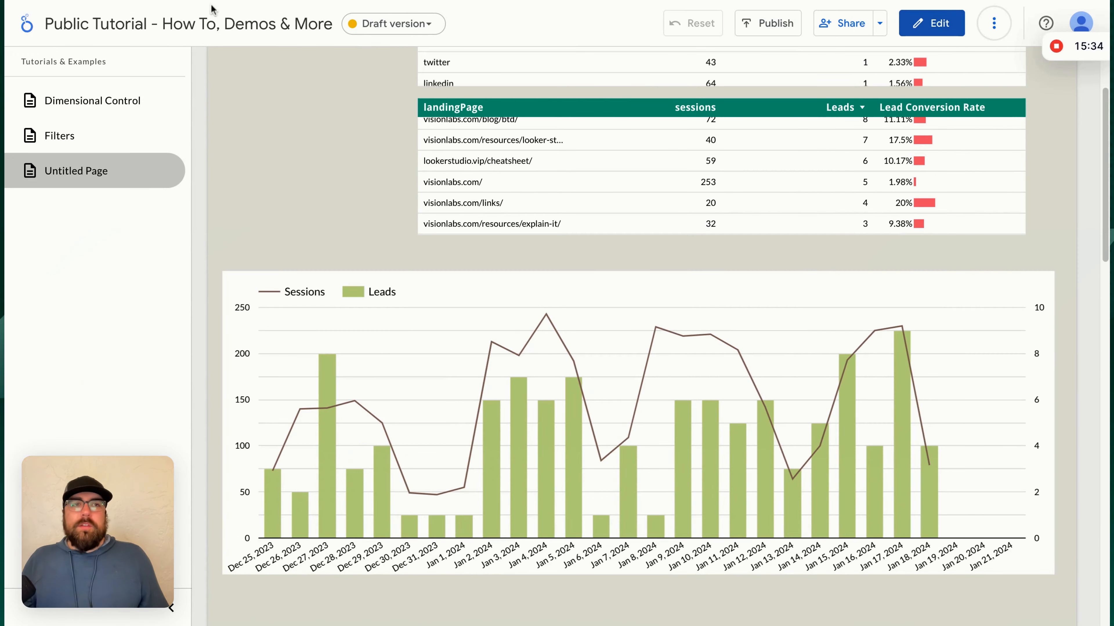
pyautogui.click(171, 607)
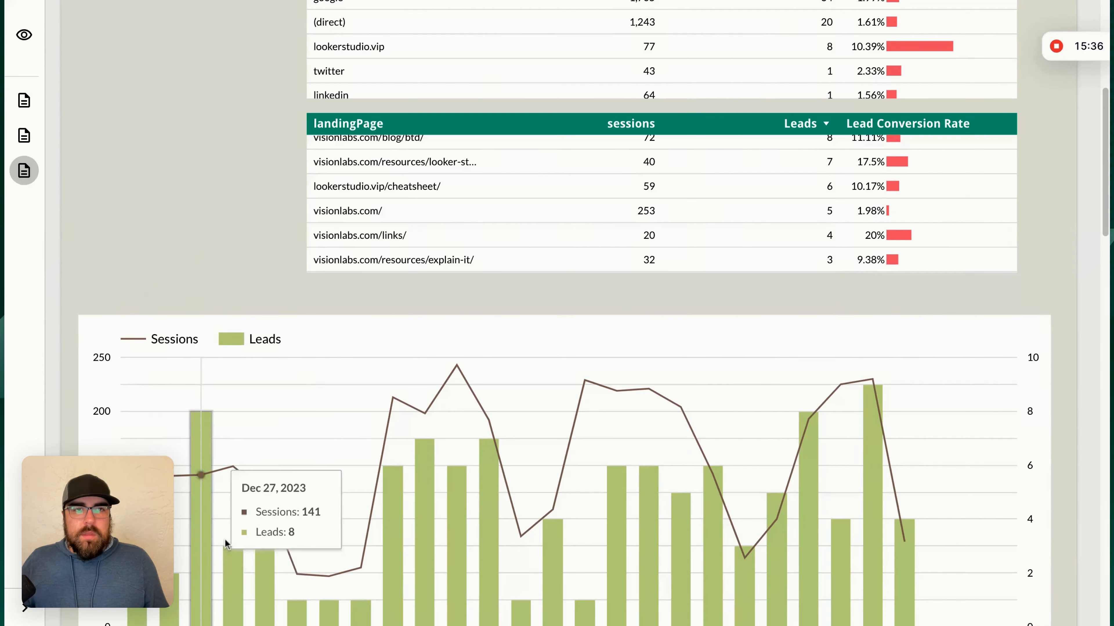
pyautogui.scroll(-3, 218, 239)
pyautogui.scroll(10, 237, 246)
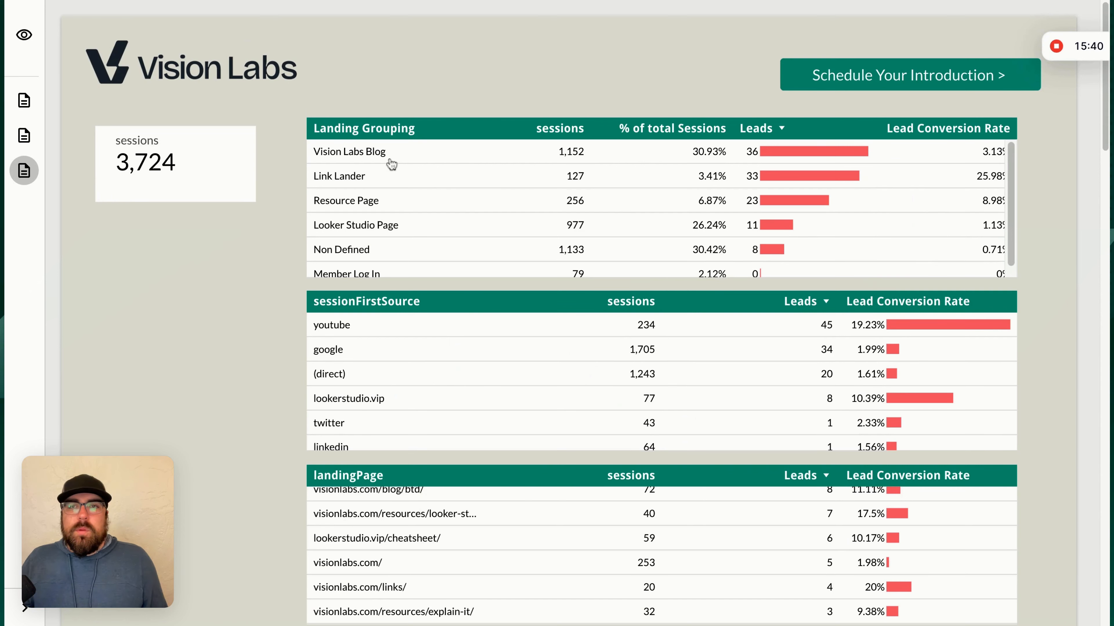
# Cross-filter the report by Vision Labs Blog and by Link Lander in turn, checking the sessions scorecard and clearing each filter
pyautogui.click(350, 154)
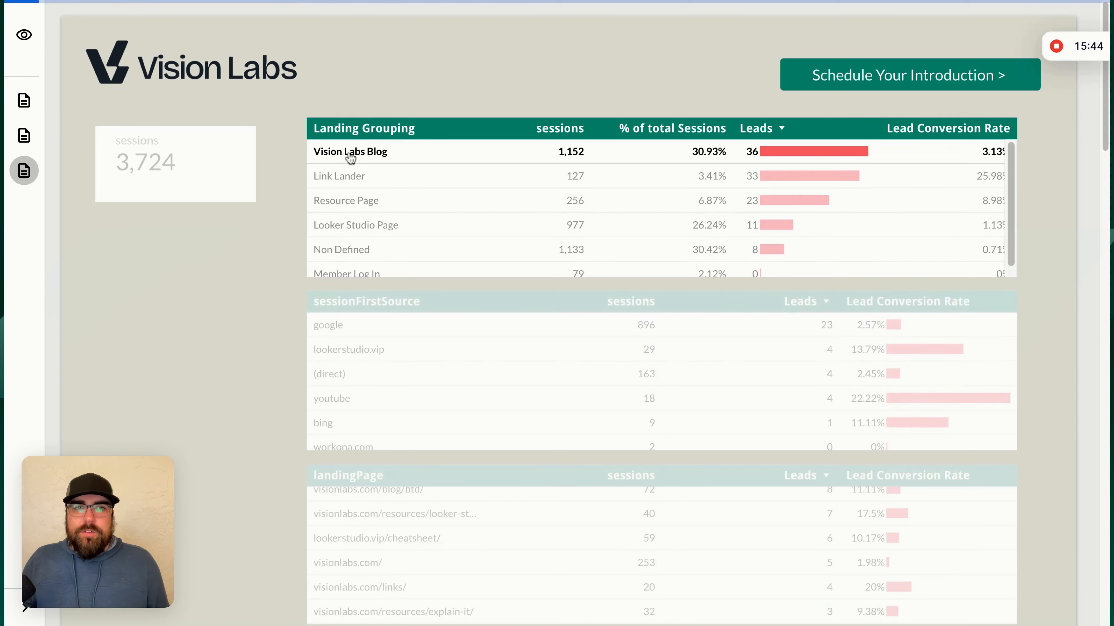
pyautogui.moveTo(188, 161); pyautogui.dragTo(124, 172)
pyautogui.doubleClick(138, 170)
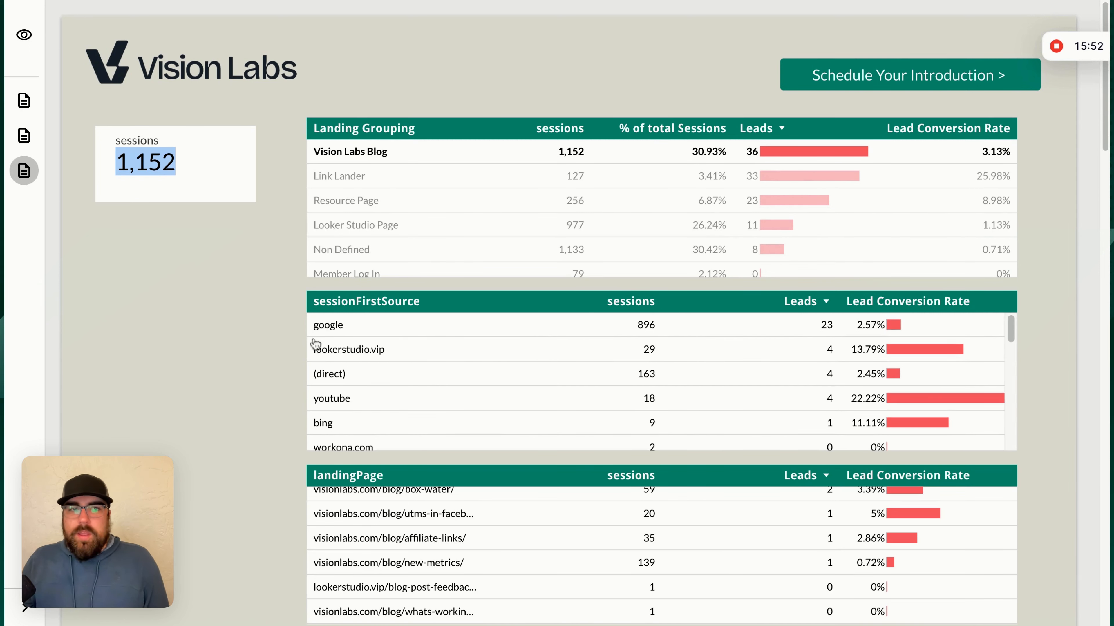
pyautogui.click(360, 153)
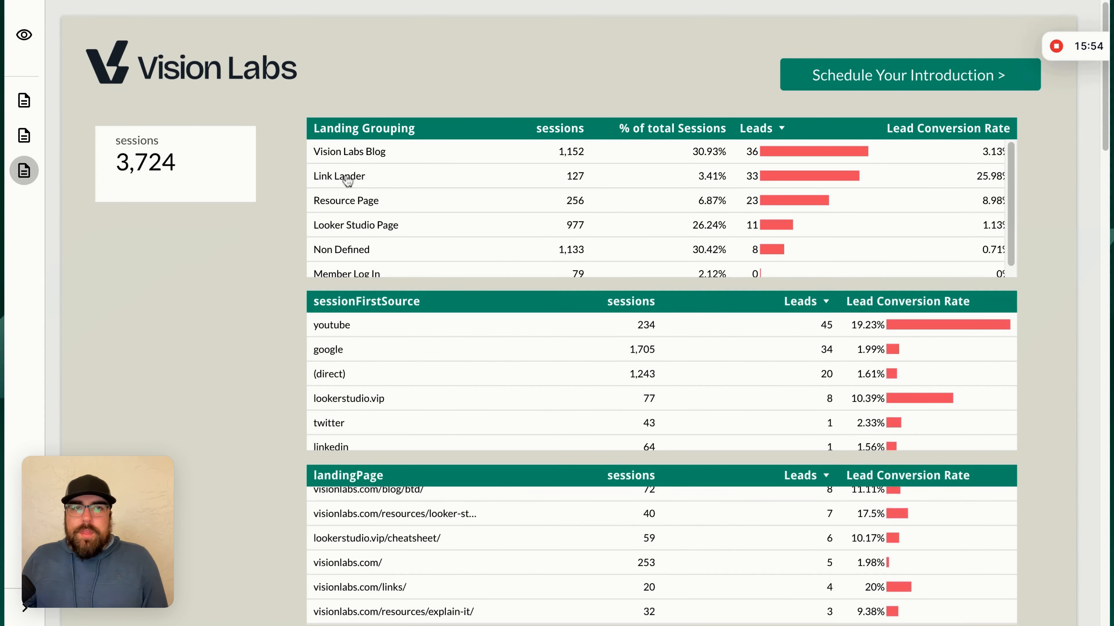
pyautogui.click(348, 178)
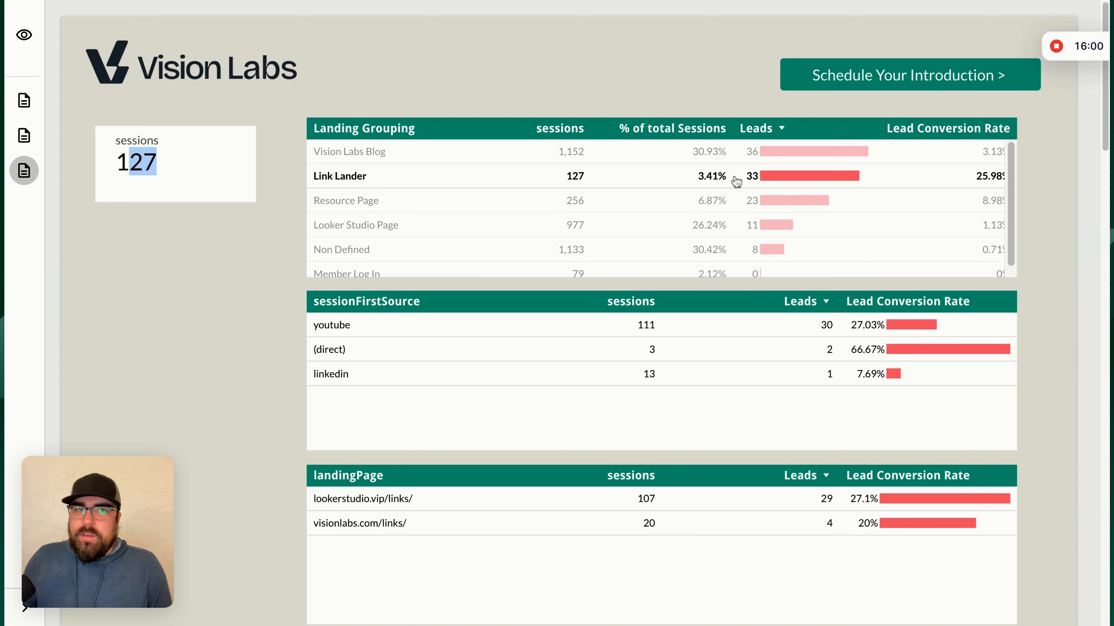
pyautogui.click(578, 175)
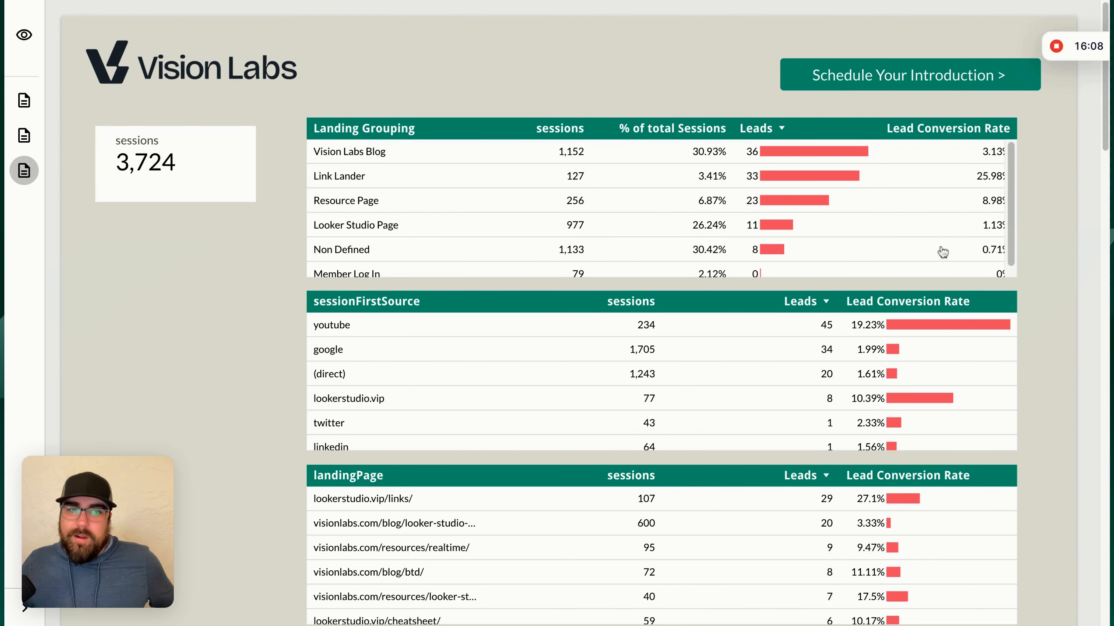
# Sort the landingPage table by Lead Conversion Rate descending and inspect the lookerstudio.vip/links/ row
pyautogui.scroll(-2, 259, 408)
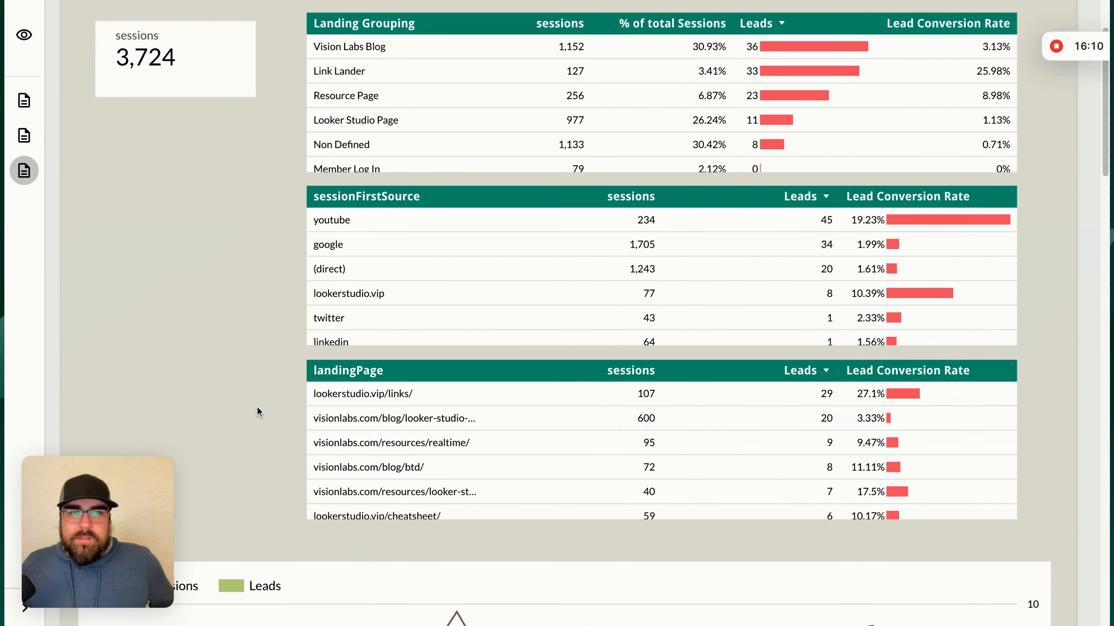
pyautogui.scroll(-1, 256, 407)
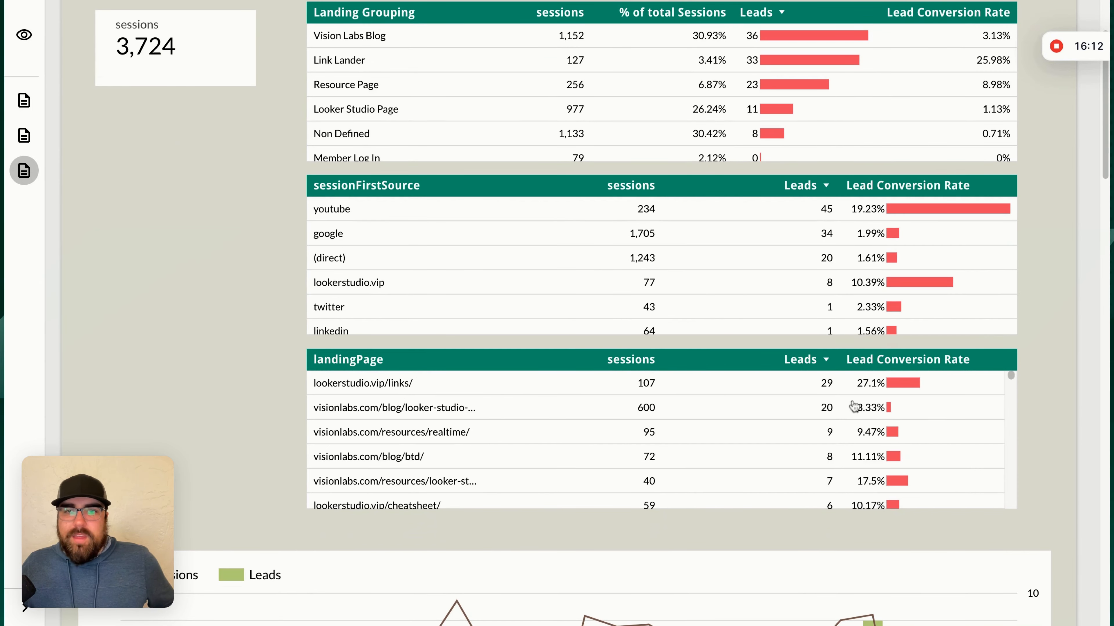
pyautogui.click(887, 364)
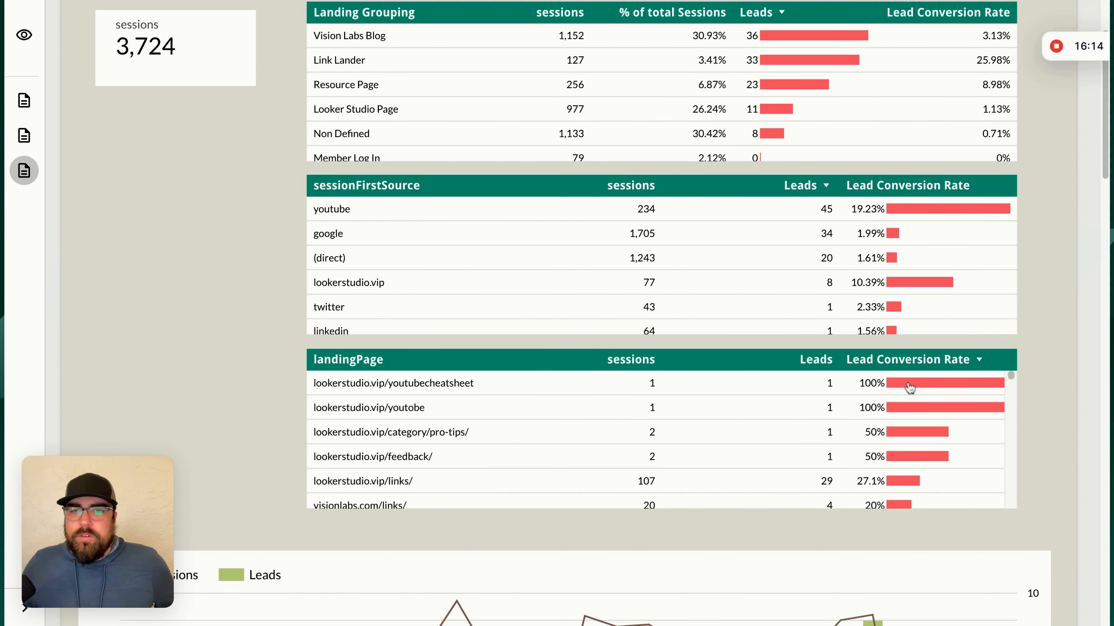
pyautogui.scroll(-1, 421, 421)
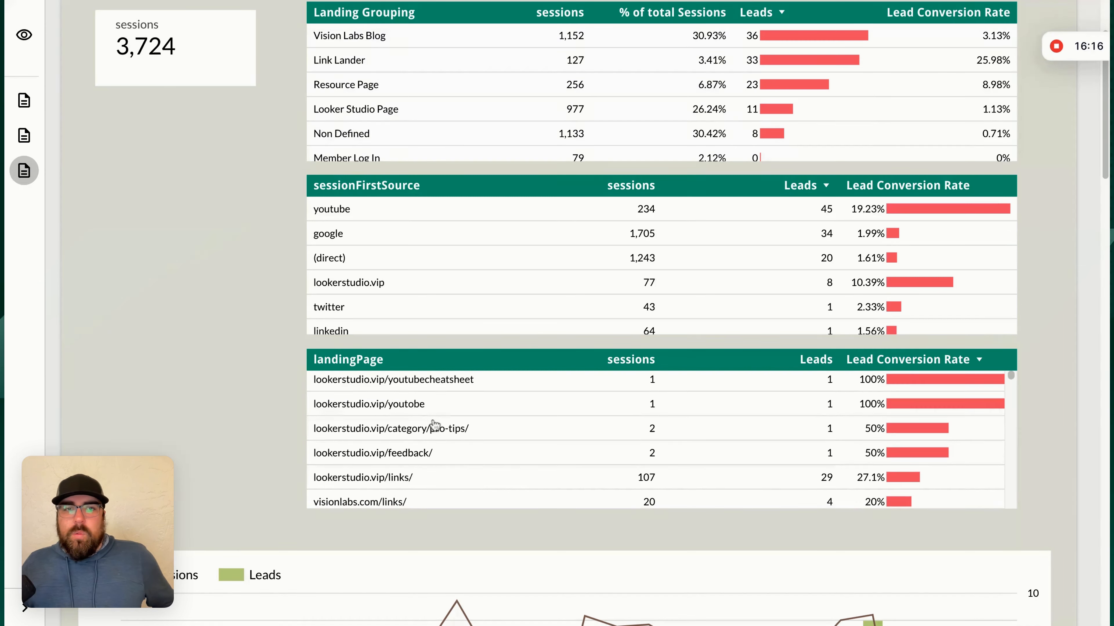
pyautogui.scroll(-2, 671, 462)
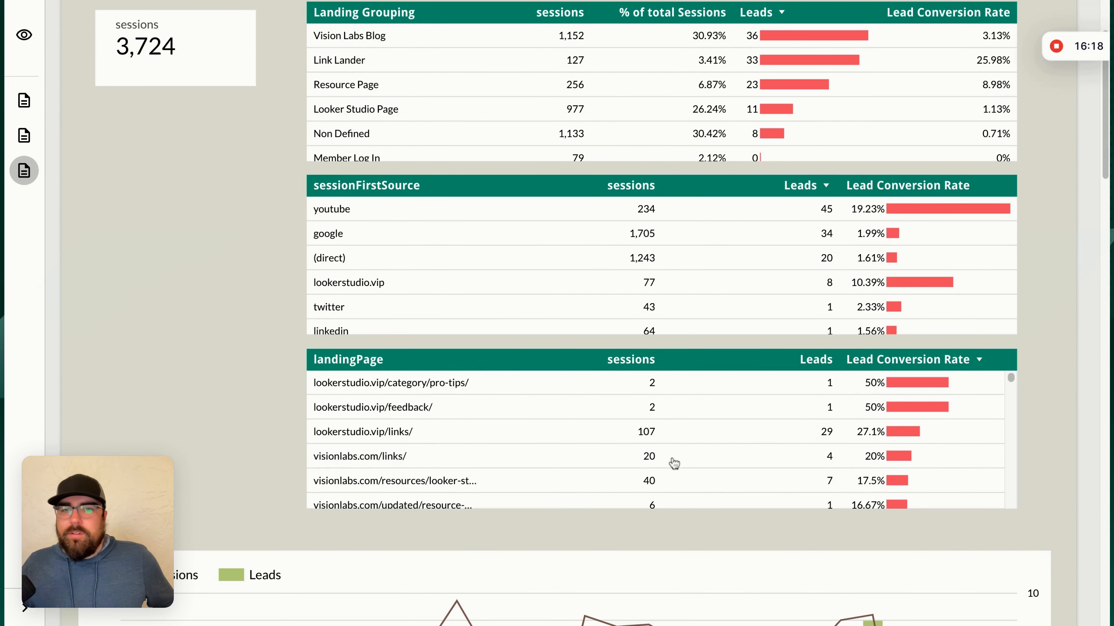
pyautogui.moveTo(436, 428); pyautogui.dragTo(373, 429)
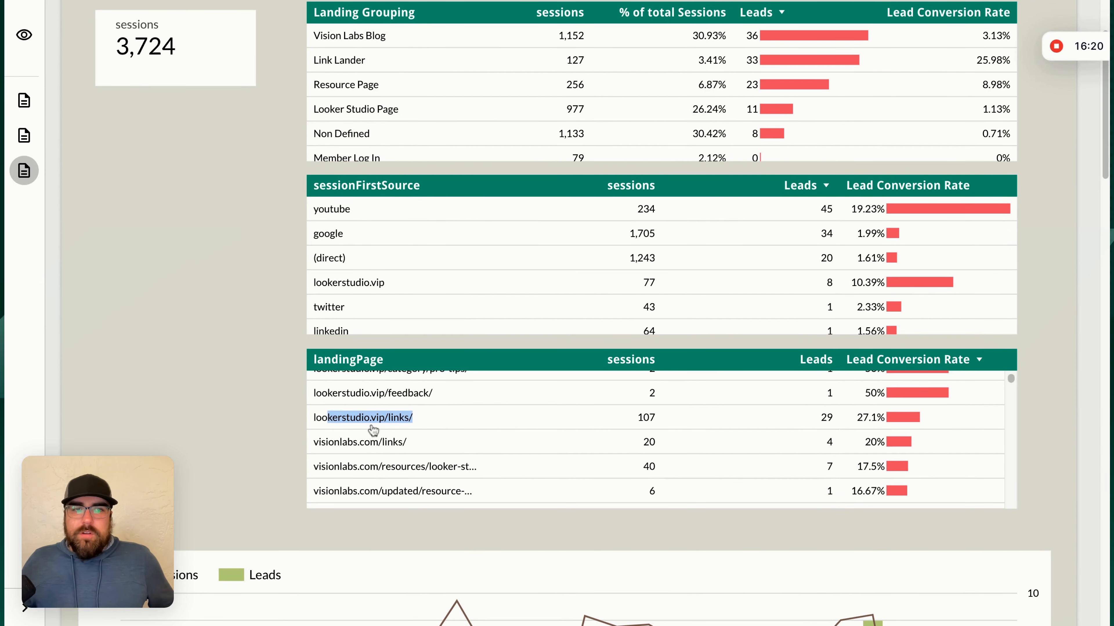
# Cross-filter the report by Vision Labs Blog and Looker Studio Page together and examine their daily Sessions and Leads
pyautogui.click(369, 37)
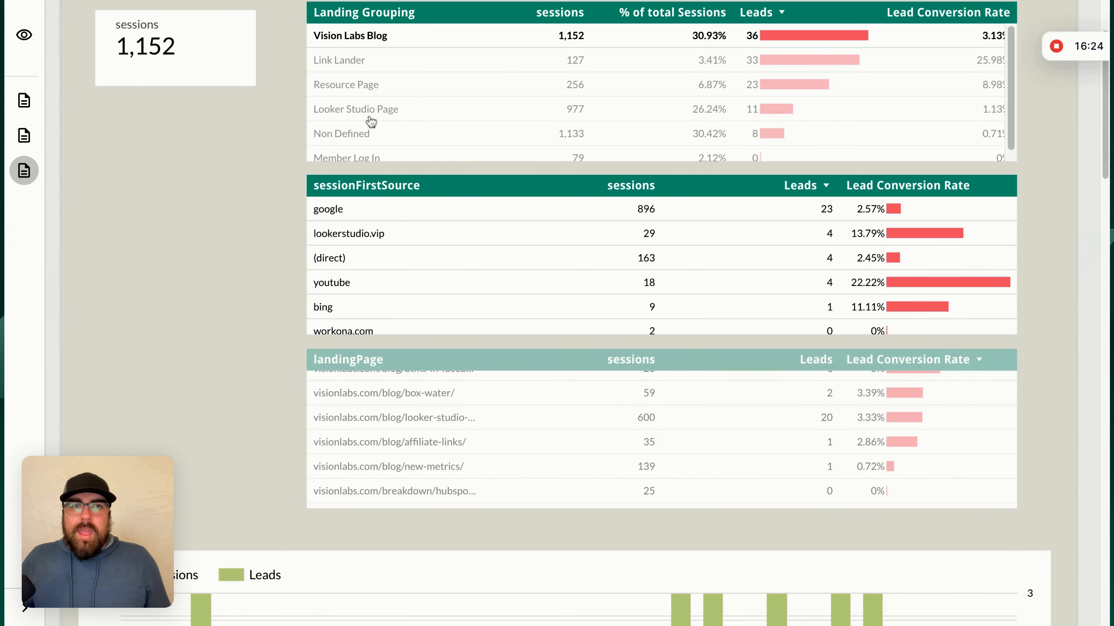
pyautogui.scroll(-1, 362, 102)
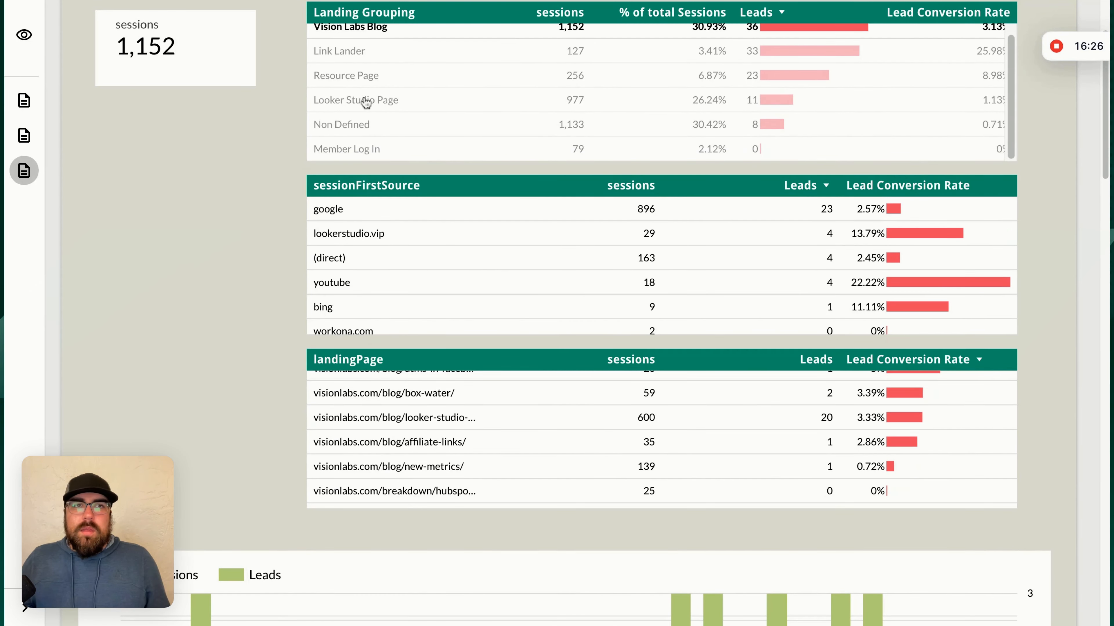
pyautogui.click(378, 101)
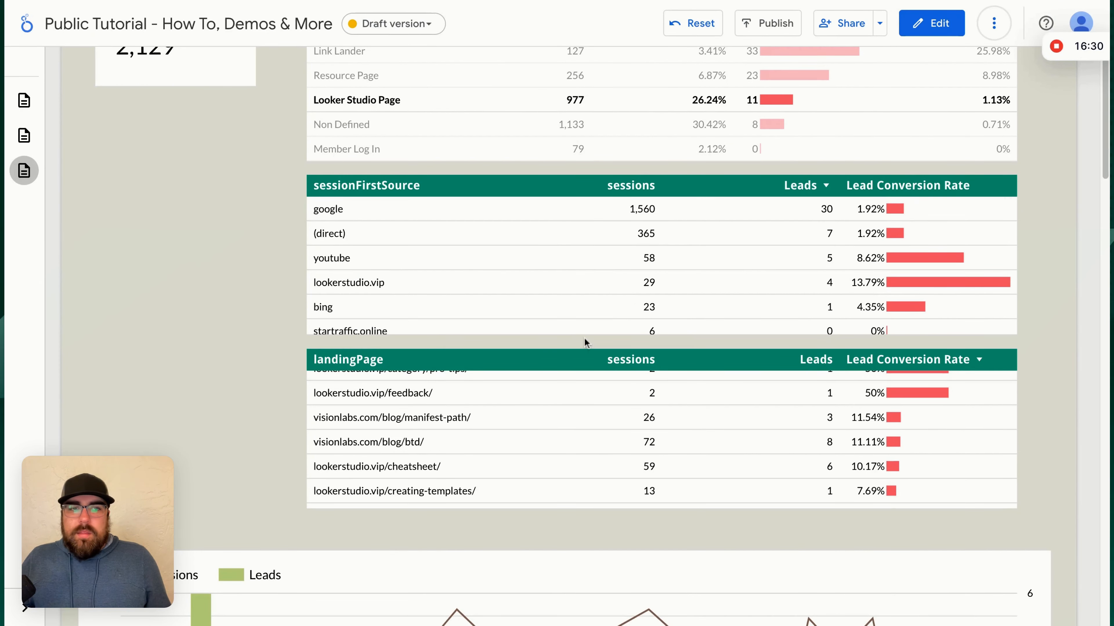
pyautogui.scroll(-10, 566, 454)
pyautogui.scroll(12, 563, 454)
pyautogui.scroll(-10, 565, 531)
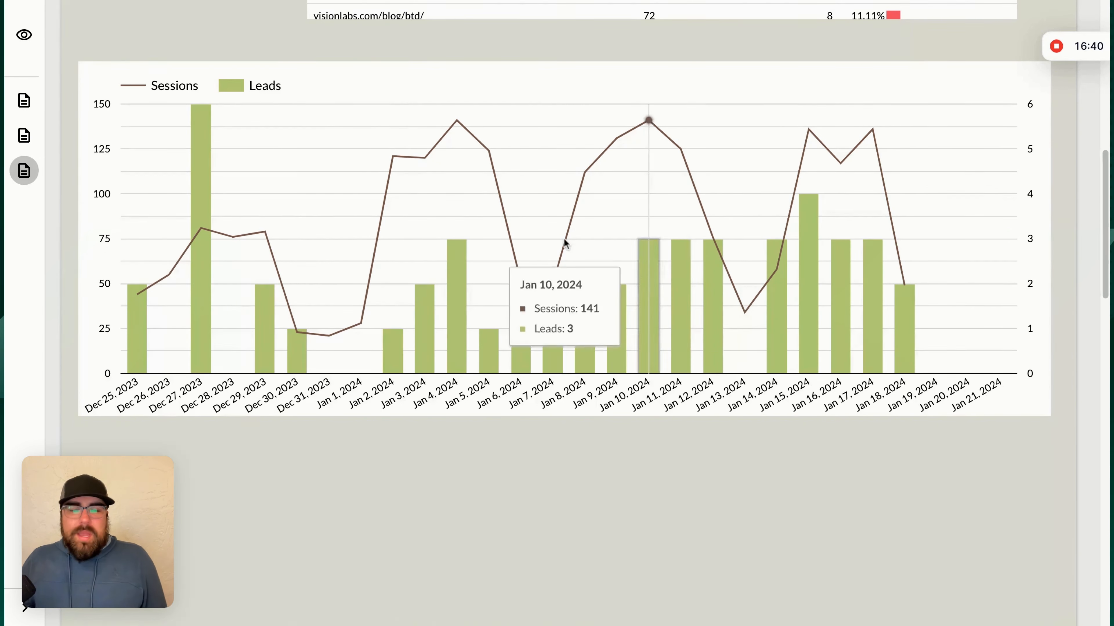
pyautogui.moveTo(331, 250)
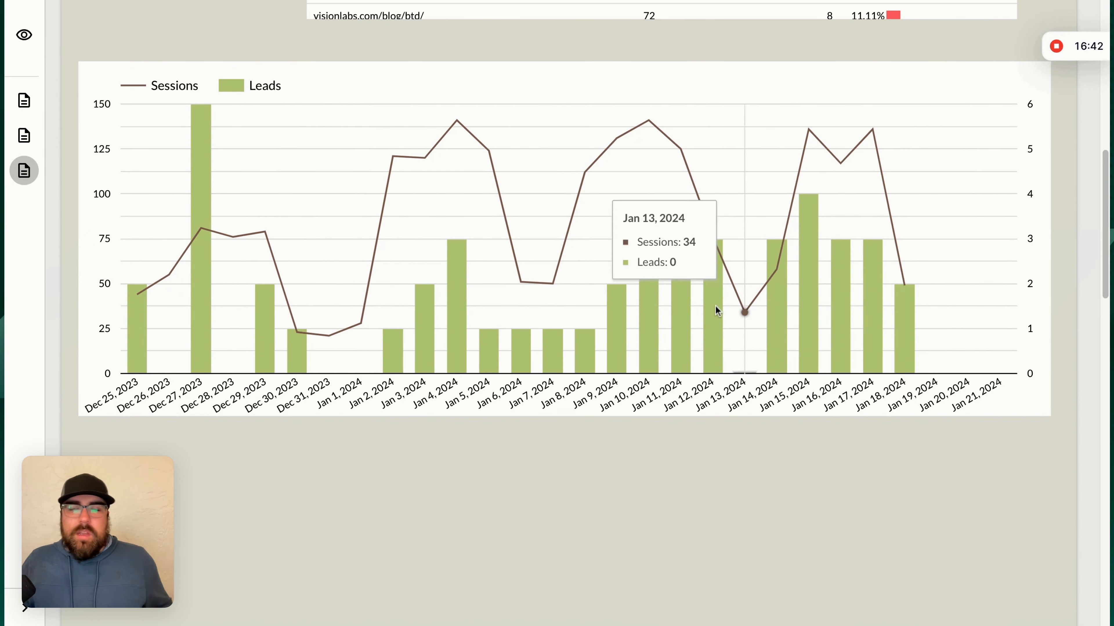
# Reset the report's cross-filters and table sorting, and return the report to edit mode
pyautogui.scroll(-6, 684, 307)
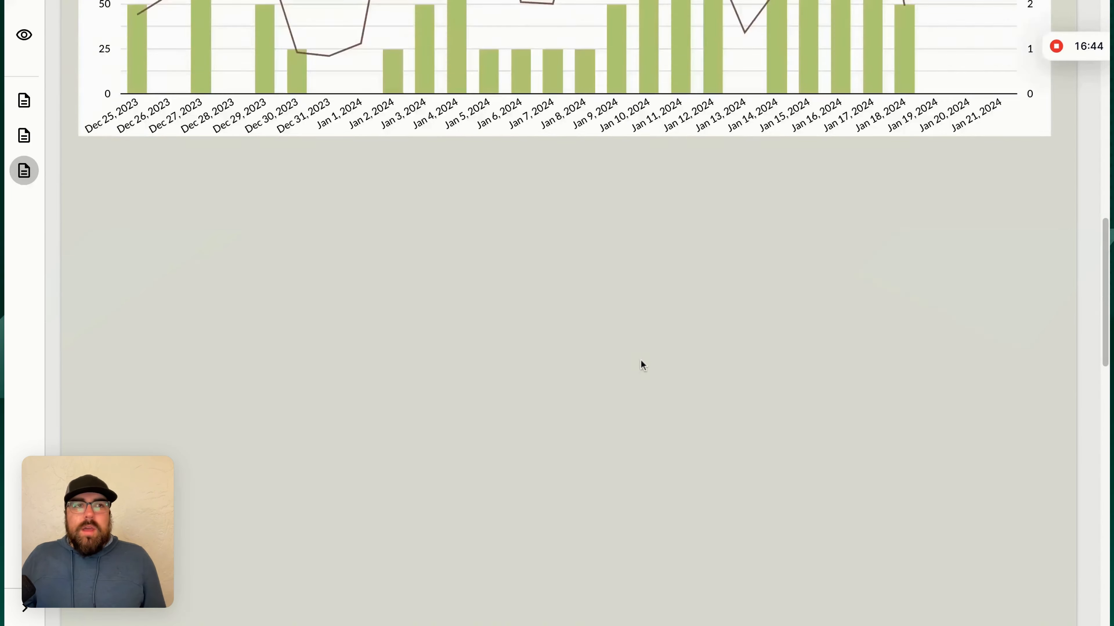
pyautogui.scroll(15, 640, 364)
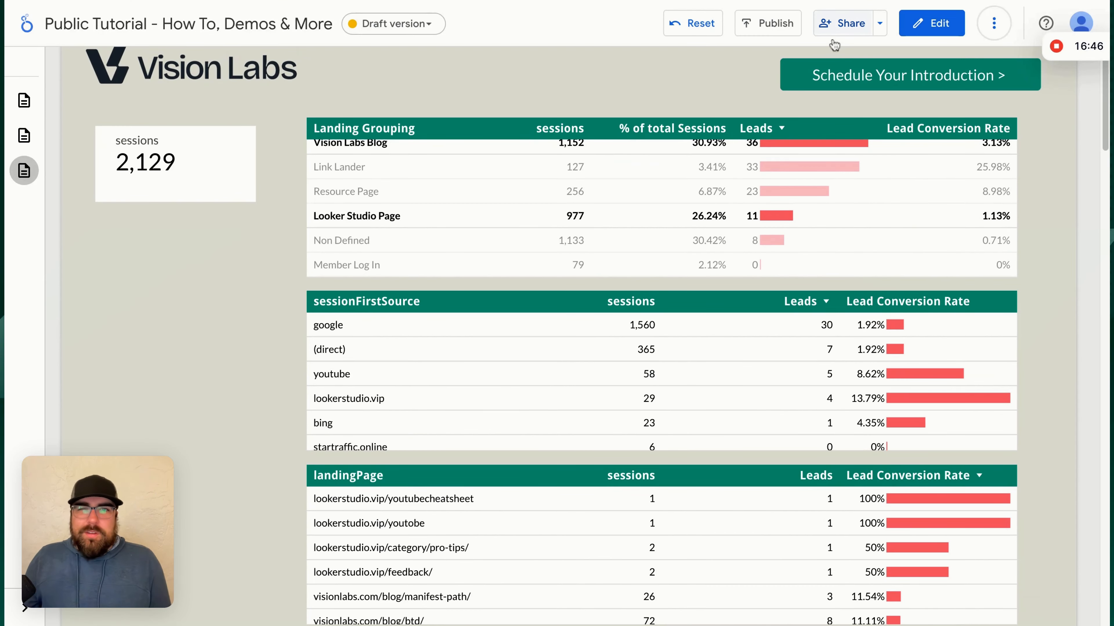
pyautogui.click(698, 23)
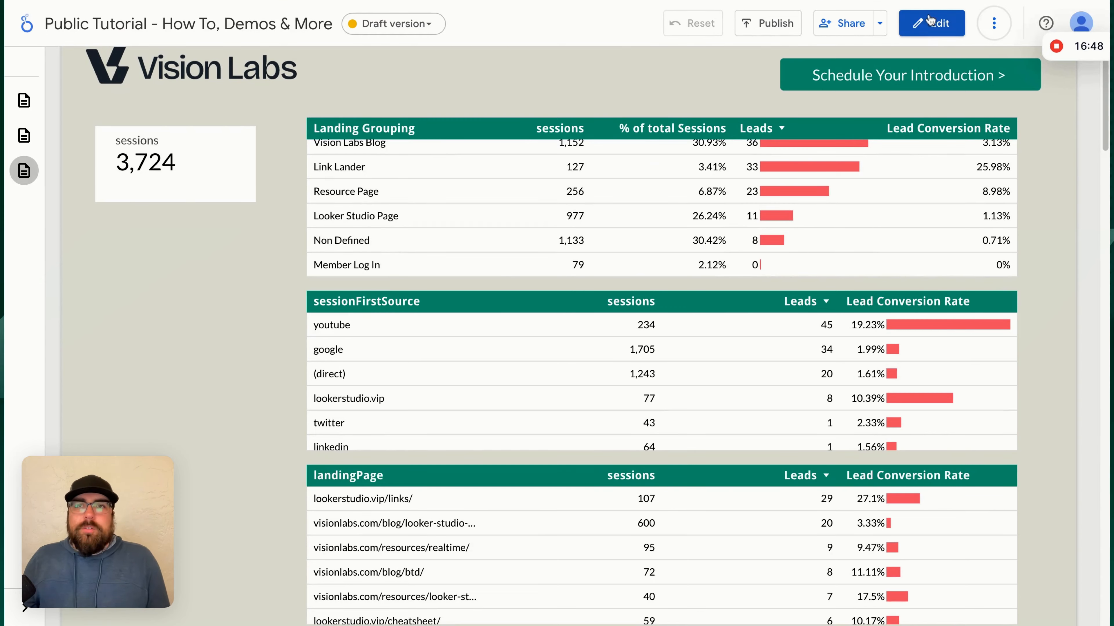
pyautogui.click(929, 23)
# Duplicate the sessions scorecard and place the copy directly below the original
pyautogui.click(125, 218)
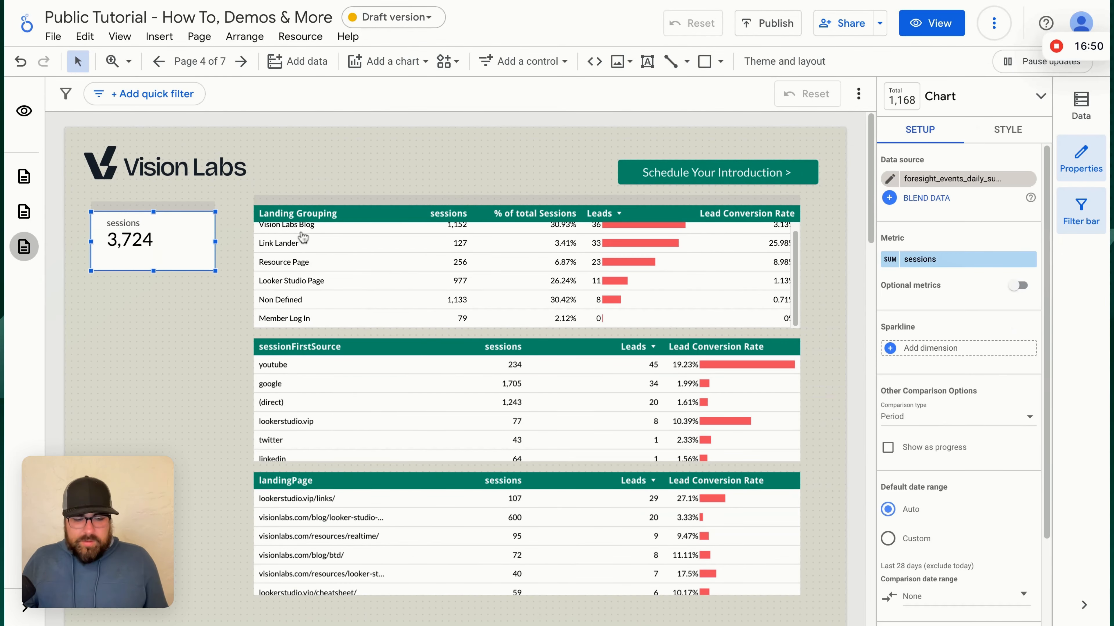
pyautogui.press('super+v')
pyautogui.moveTo(191, 274); pyautogui.dragTo(174, 325)
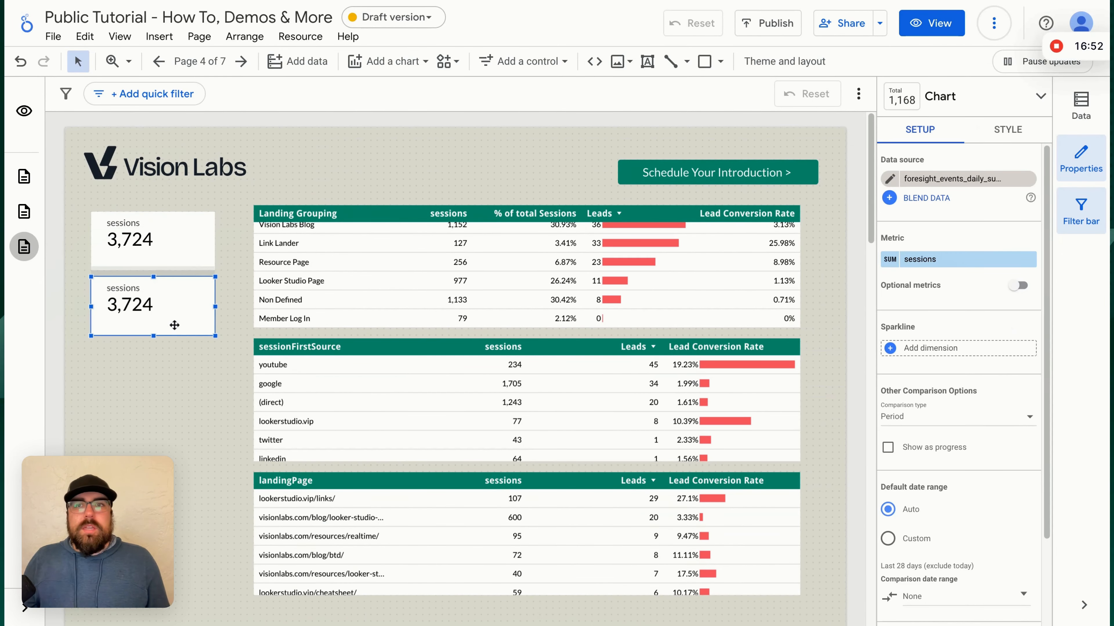
# Change the copied scorecard's metric to generate_lead_CountDistinct and move the scorecard further down
pyautogui.click(933, 259)
pyautogui.write('leads')
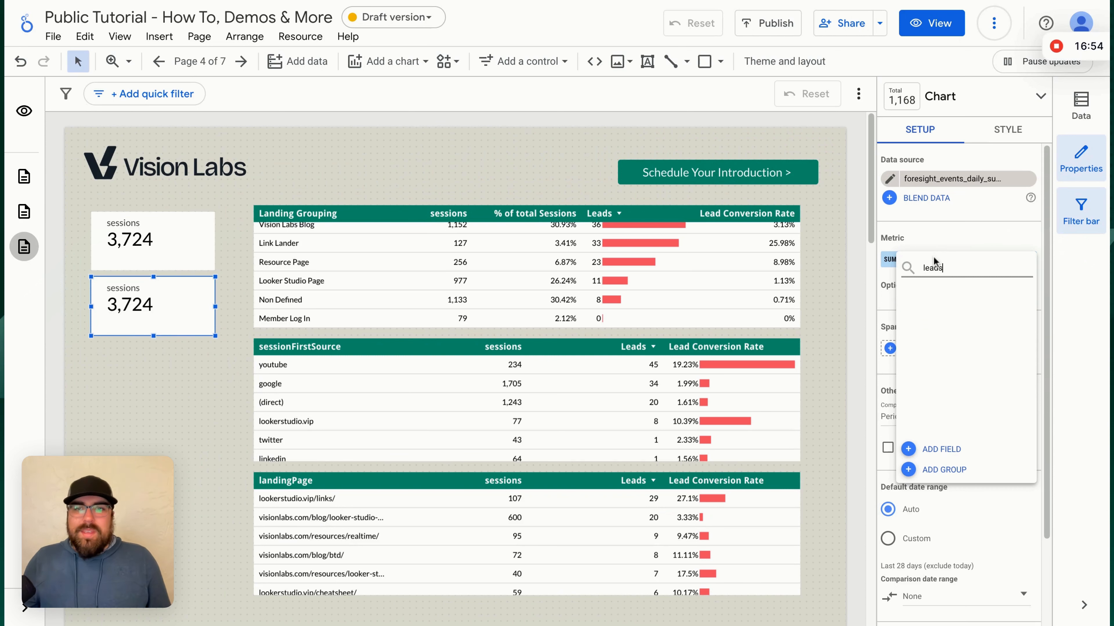
pyautogui.press('BackSpace')
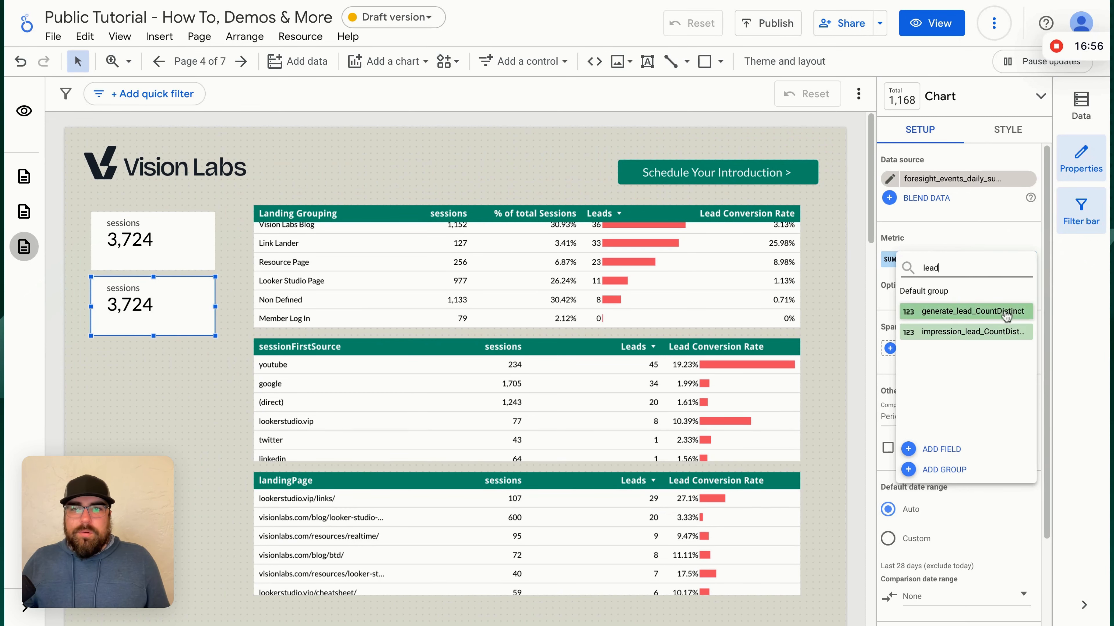
pyautogui.click(972, 311)
pyautogui.moveTo(211, 332); pyautogui.dragTo(212, 391)
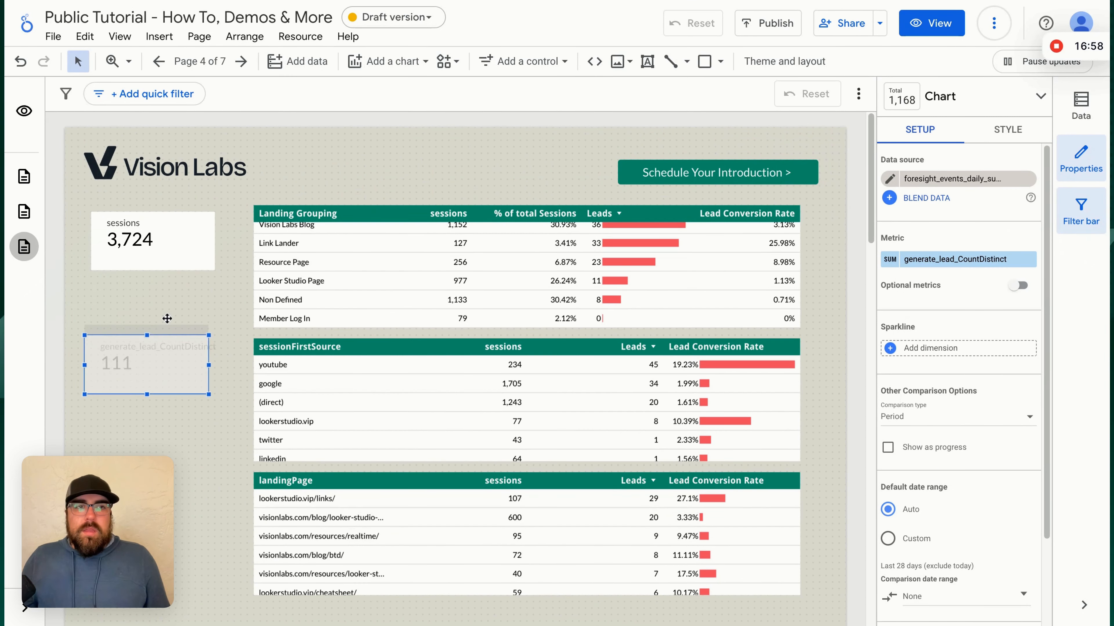
# Rename the lower scorecard's metric Leads and move the scorecard up just beneath the sessions scorecard
pyautogui.click(889, 259)
pyautogui.write('Leads')
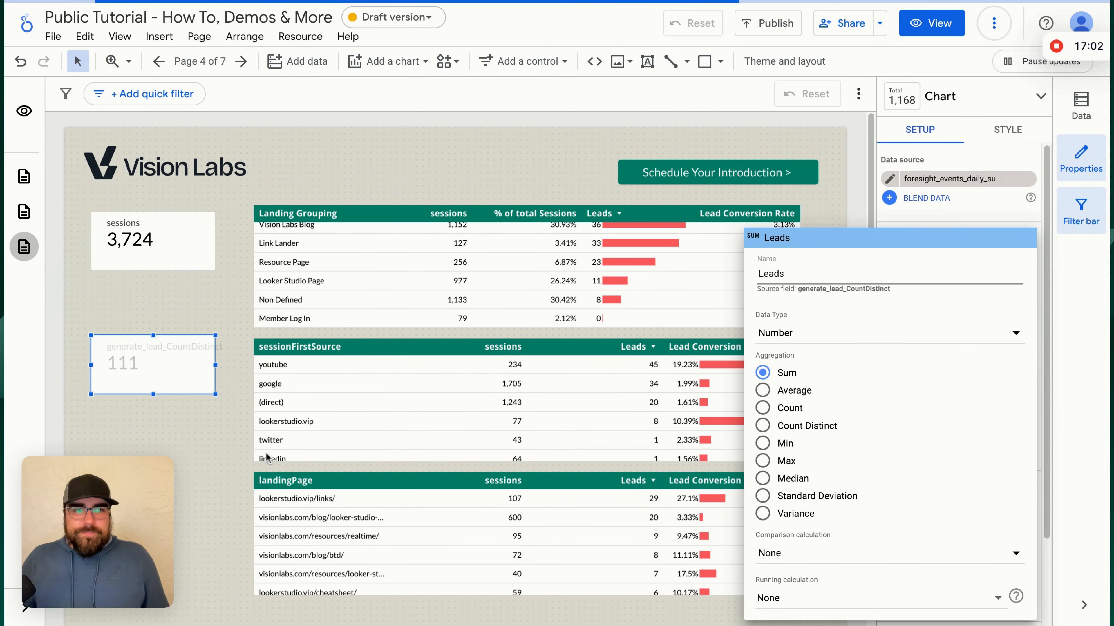
pyautogui.click(188, 371)
pyautogui.moveTo(188, 371); pyautogui.dragTo(195, 319)
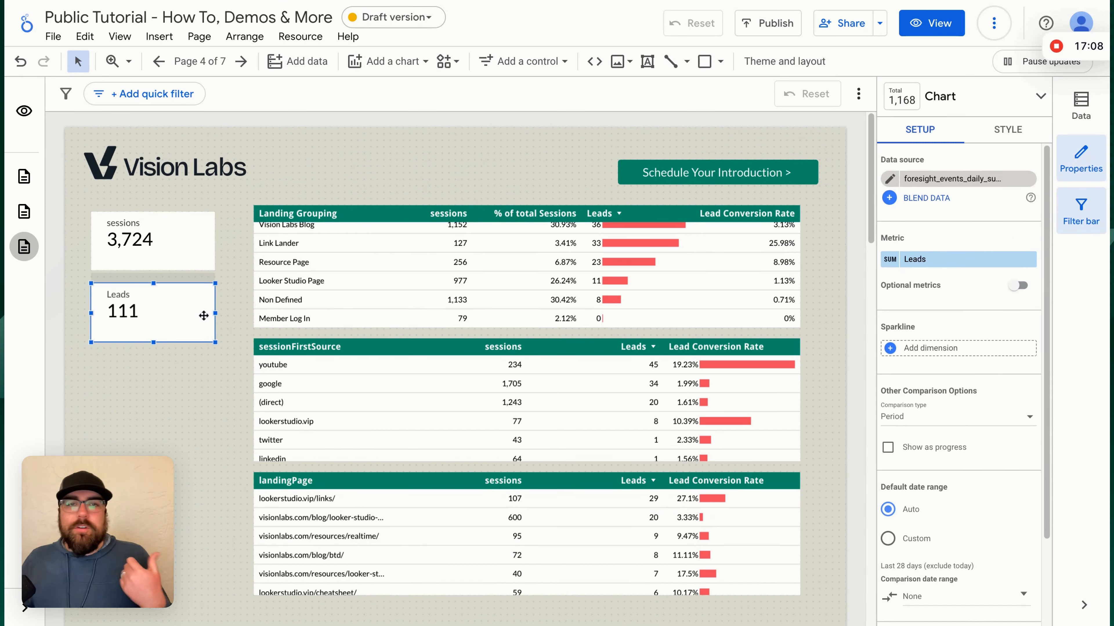
pyautogui.scroll(1, 583, 255)
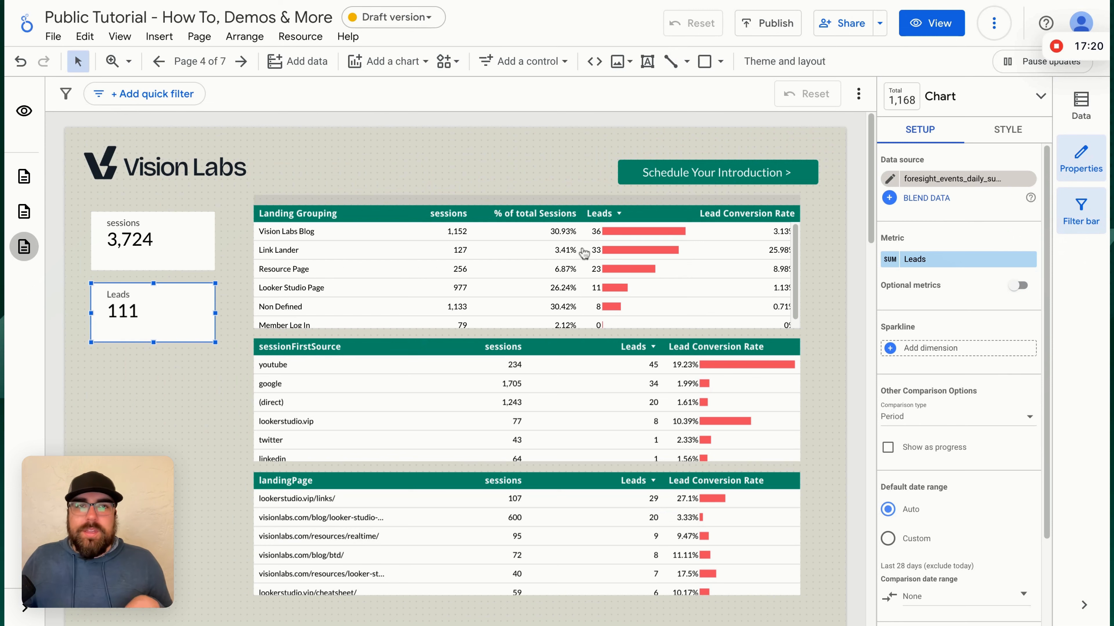